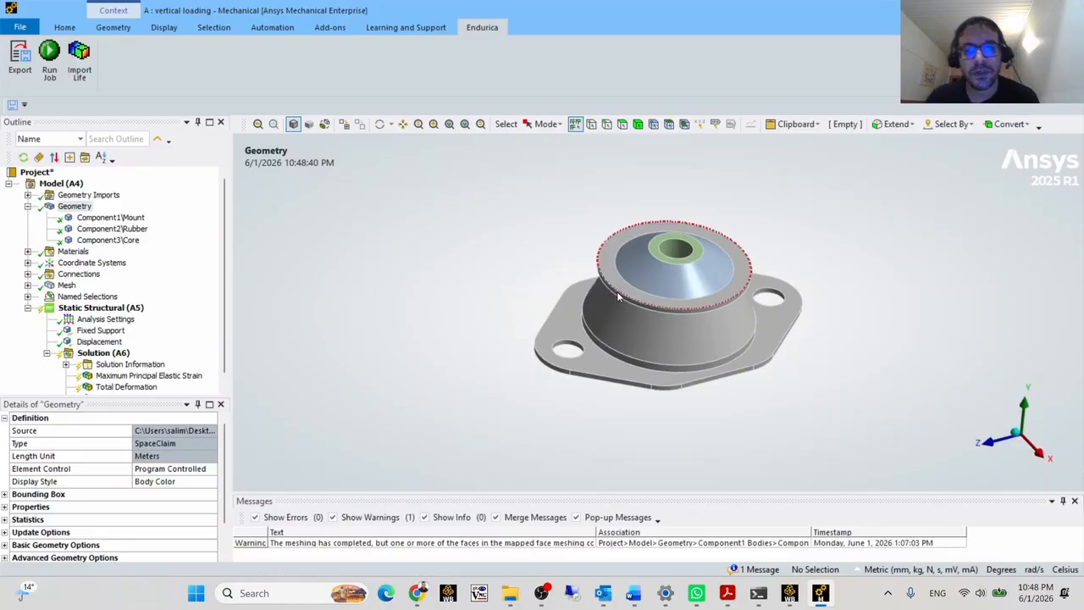
- Inspect the anti-vibration mount geometry from different angles and select the rubber body with the body filter
{"action": "scroll", "coordinate": [617, 291], "scroll_direction": "up", "scroll_amount": 4}
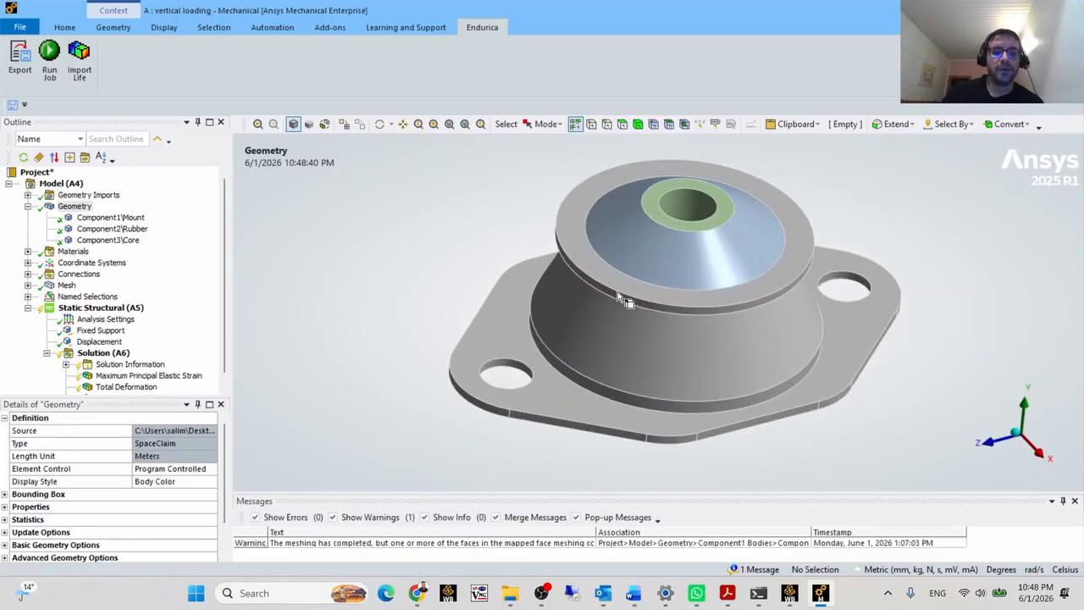
{"action": "middle_click_drag", "start_coordinate": [619, 291], "coordinate": [565, 275]}
{"action": "scroll", "coordinate": [567, 305], "scroll_direction": "down", "scroll_amount": 3}
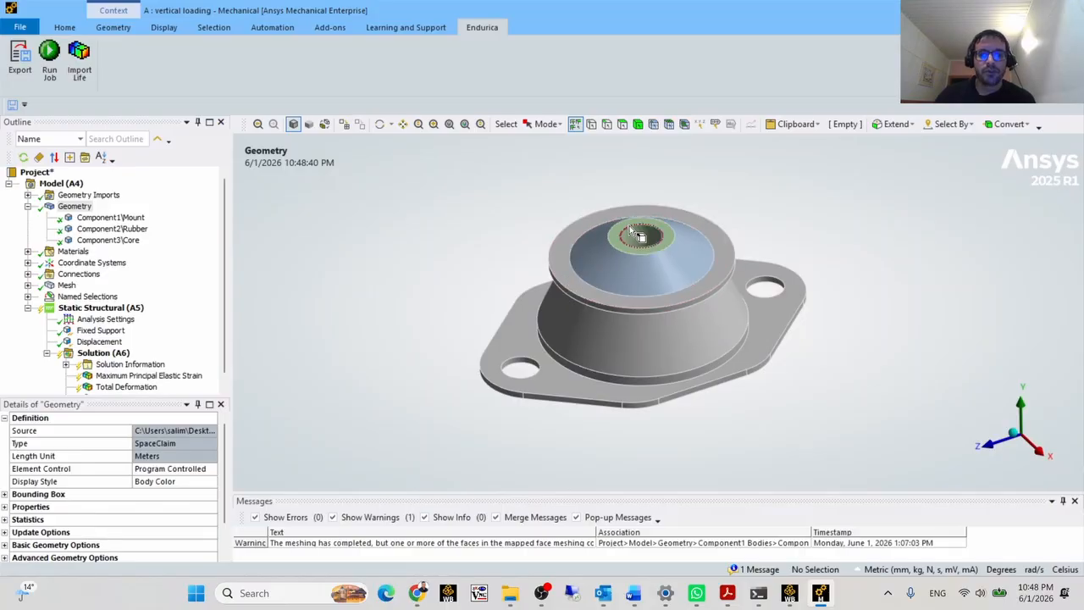
{"action": "left_click", "coordinate": [639, 124]}
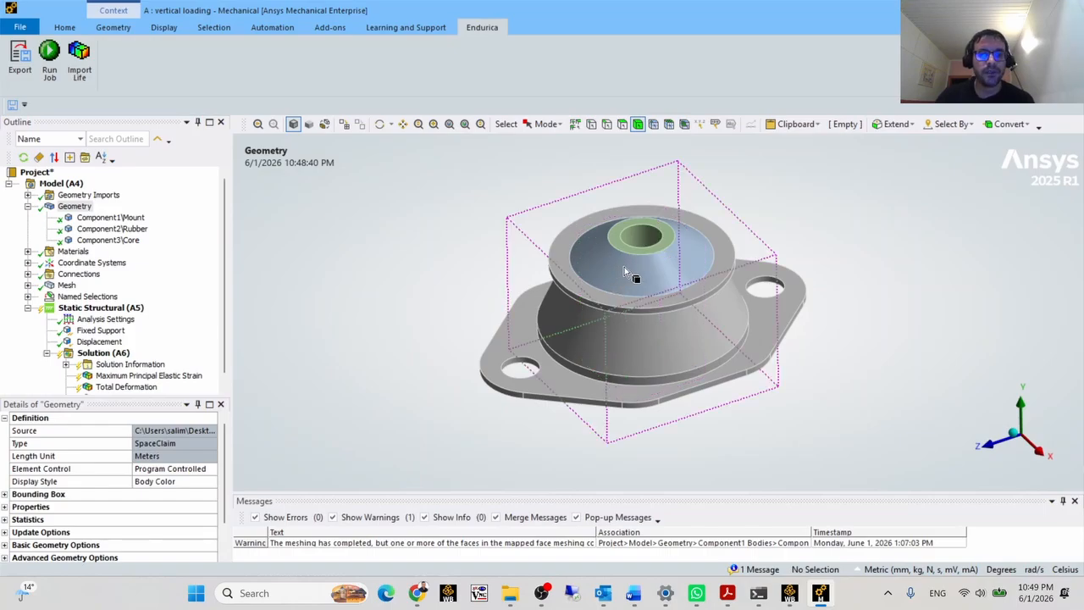
{"action": "left_click", "coordinate": [627, 266]}
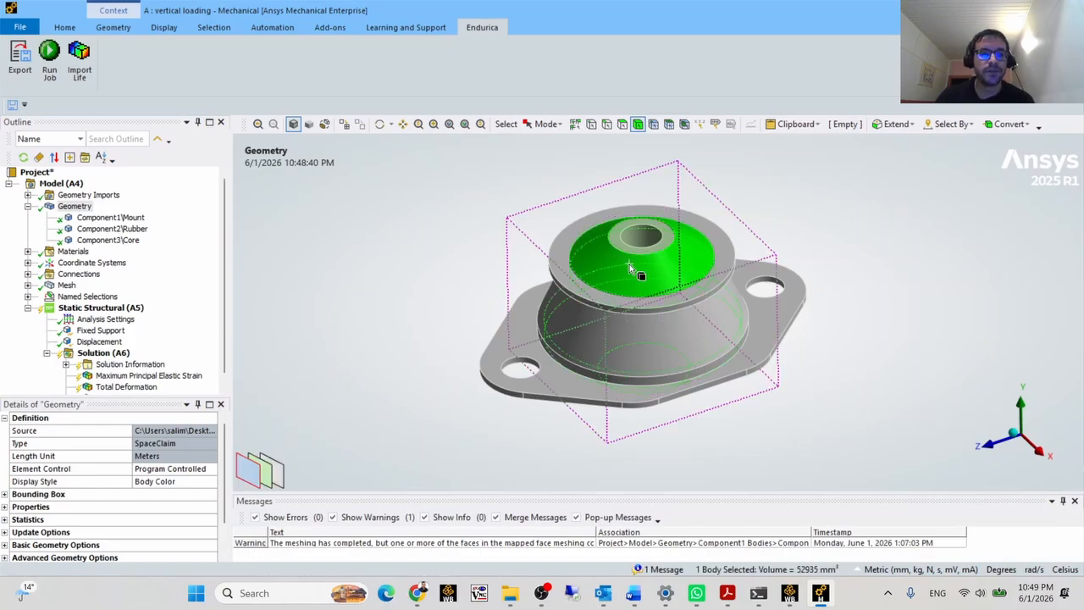
- Review the Mount, Rubber and Core bodies one by one, including their material assignments
{"action": "left_click", "coordinate": [116, 218]}
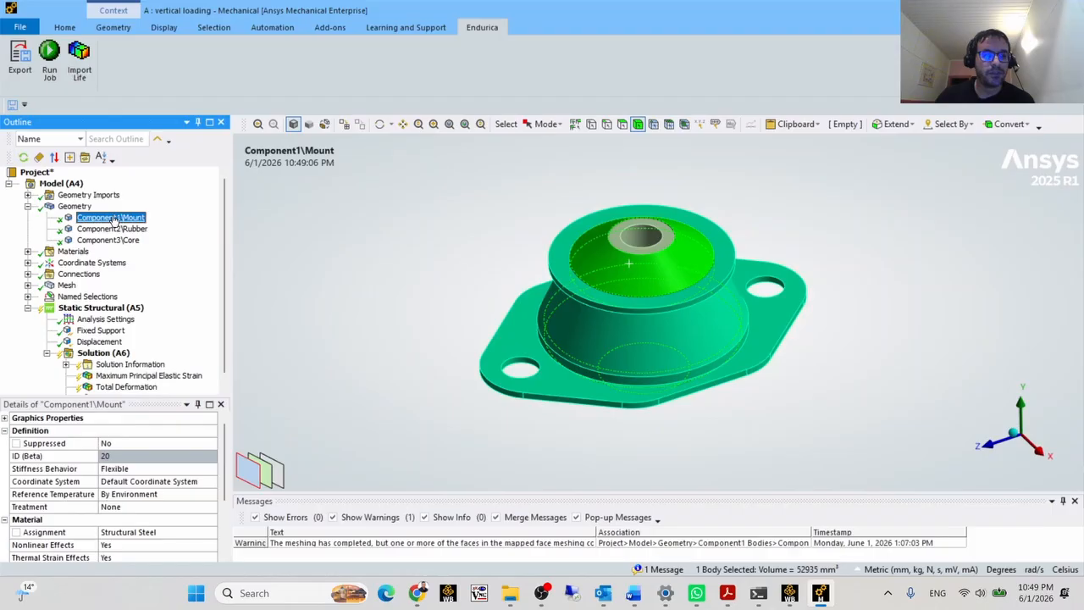
{"action": "left_click", "coordinate": [378, 299]}
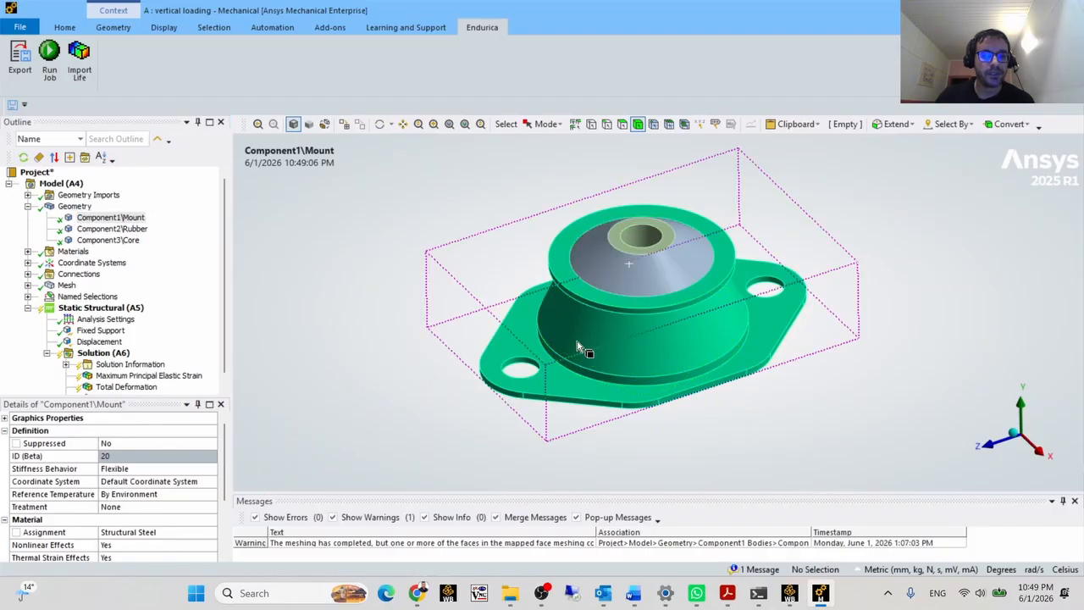
{"action": "left_click", "coordinate": [91, 230]}
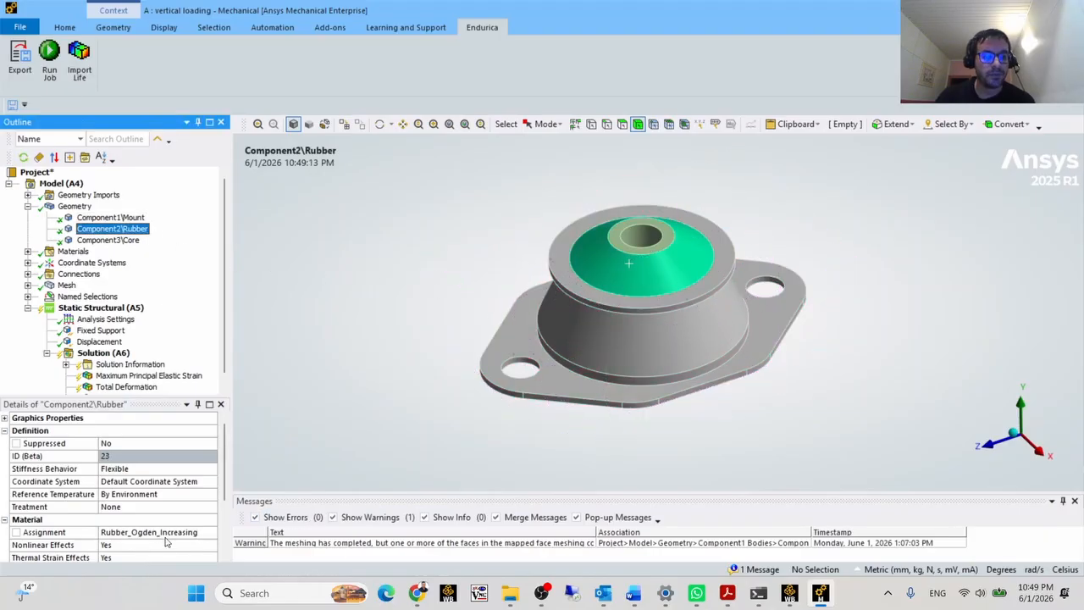
{"action": "left_click", "coordinate": [109, 240]}
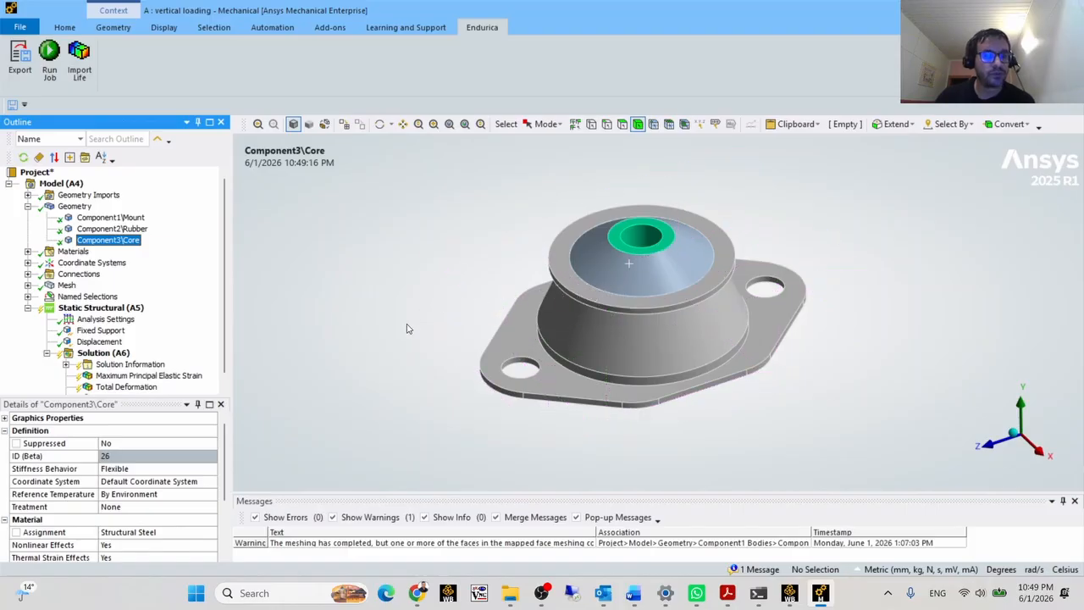
{"action": "mouse_move", "coordinate": [434, 325]}
{"action": "middle_mouse_down"}
{"action": "mouse_move", "coordinate": [446, 322]}
{"action": "mouse_move", "coordinate": [460, 346]}
{"action": "mouse_move", "coordinate": [356, 266]}
{"action": "mouse_move", "coordinate": [387, 310]}
{"action": "mouse_move", "coordinate": [425, 322]}
{"action": "middle_mouse_up"}
{"action": "left_click", "coordinate": [27, 206]}
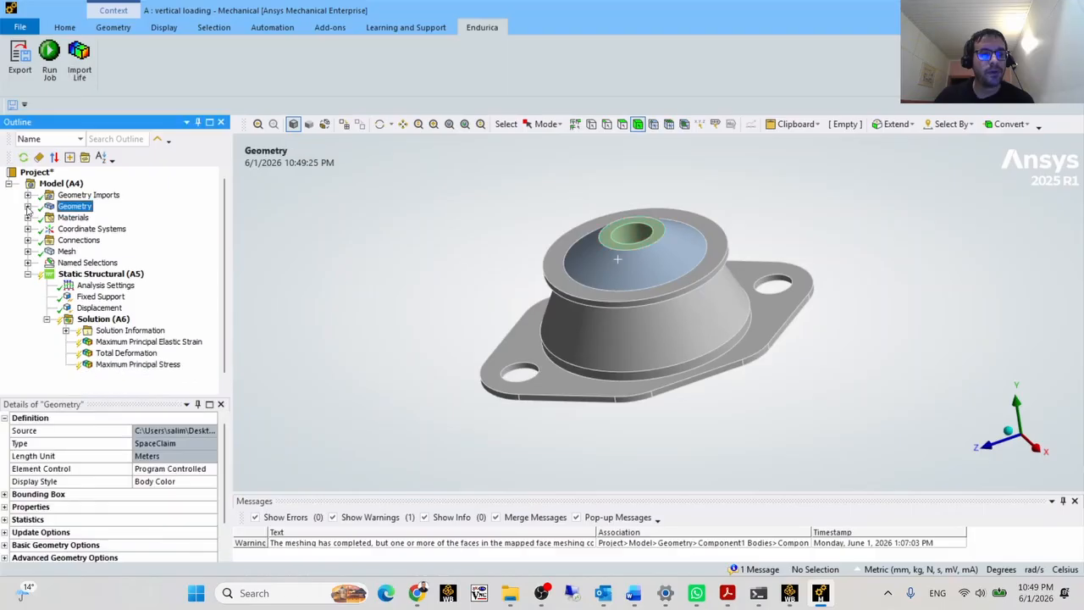
- Examine the bonded contacts between the mount and the rubber and between the rubber and the core
{"action": "left_click", "coordinate": [28, 241]}
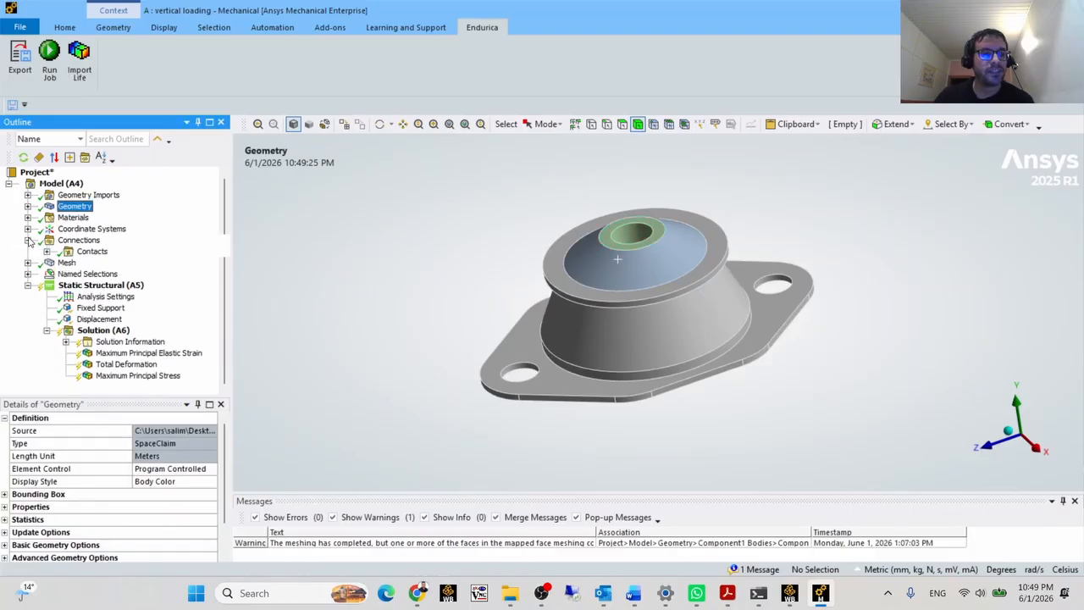
{"action": "left_click", "coordinate": [48, 252]}
{"action": "left_click", "coordinate": [110, 262]}
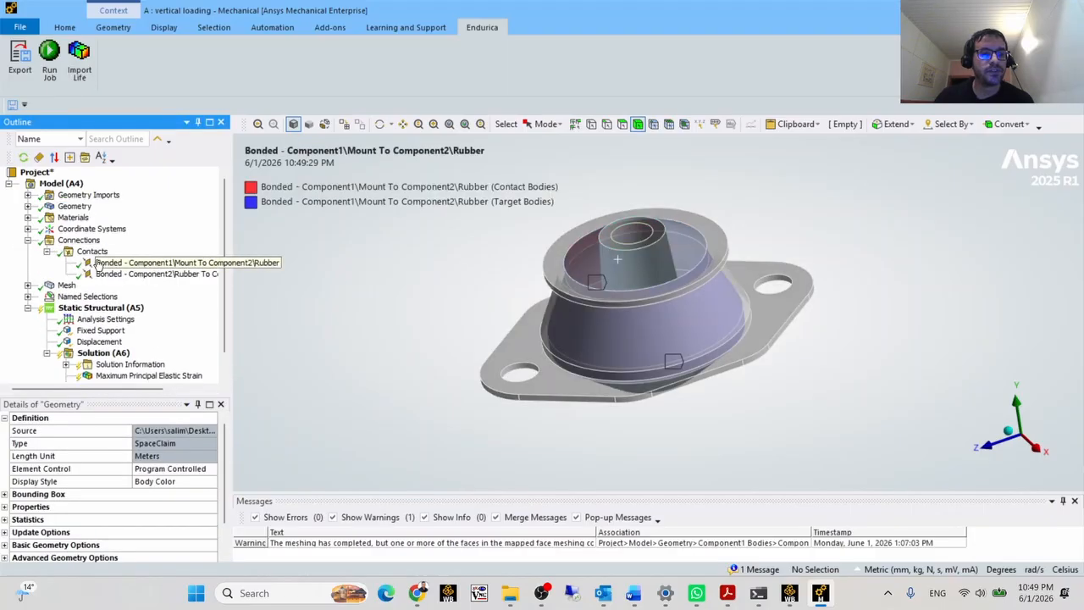
{"action": "left_click", "coordinate": [114, 274]}
{"action": "middle_click_drag", "start_coordinate": [522, 344], "coordinate": [462, 345]}
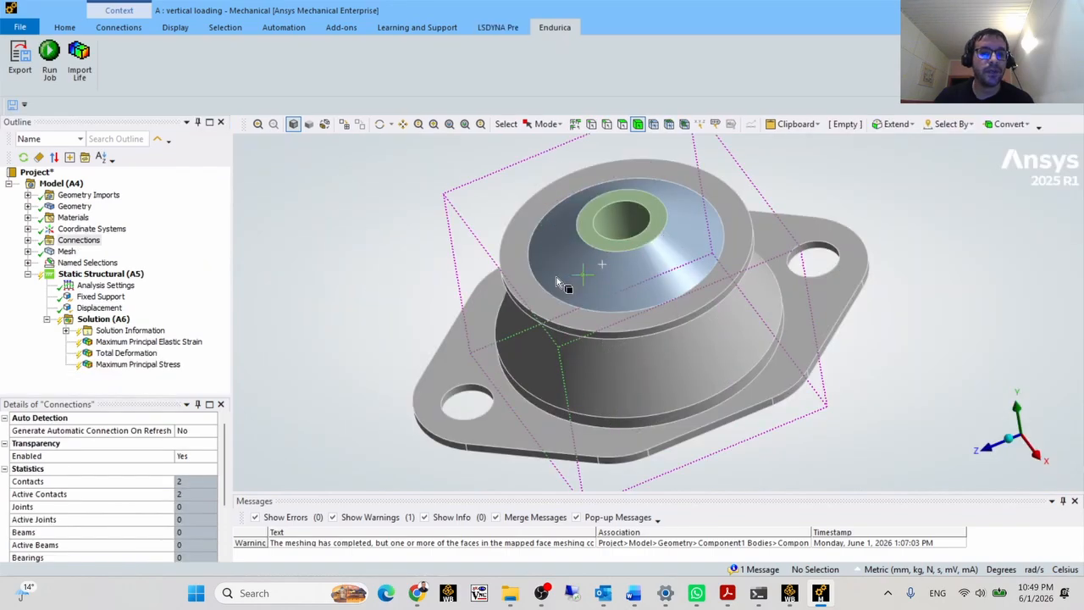
{"action": "scroll", "coordinate": [597, 314], "scroll_direction": "down", "scroll_amount": 2}
{"action": "middle_click_drag", "start_coordinate": [600, 308], "coordinate": [654, 298]}
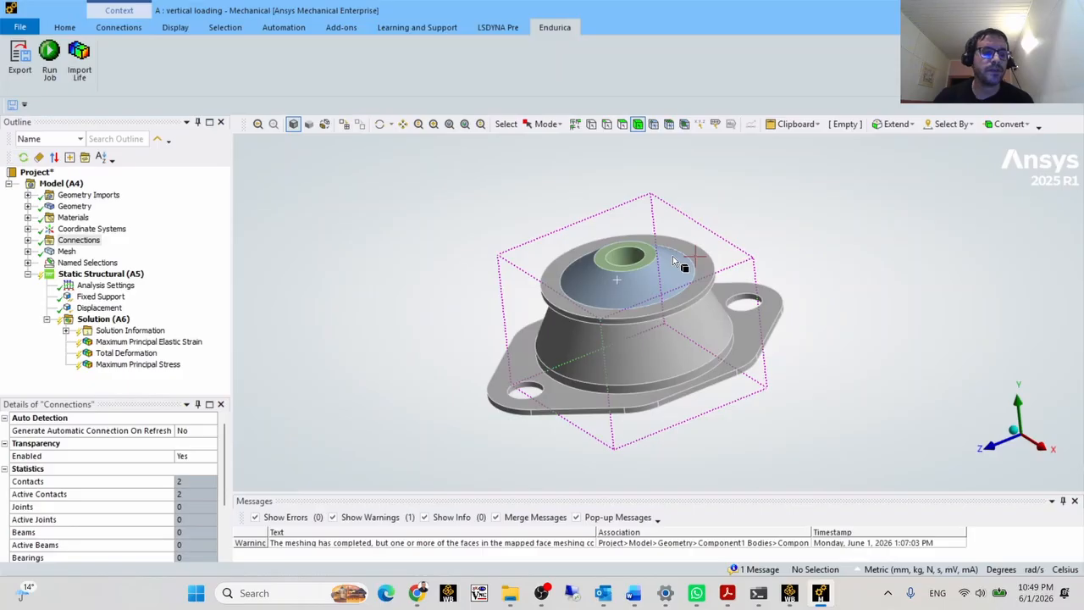
- Display the mesh of the assembly and inspect it closely around the upper rim and the rubber cone
{"action": "middle_click_drag", "start_coordinate": [644, 266], "coordinate": [592, 260]}
{"action": "middle_click_drag", "start_coordinate": [637, 279], "coordinate": [608, 321]}
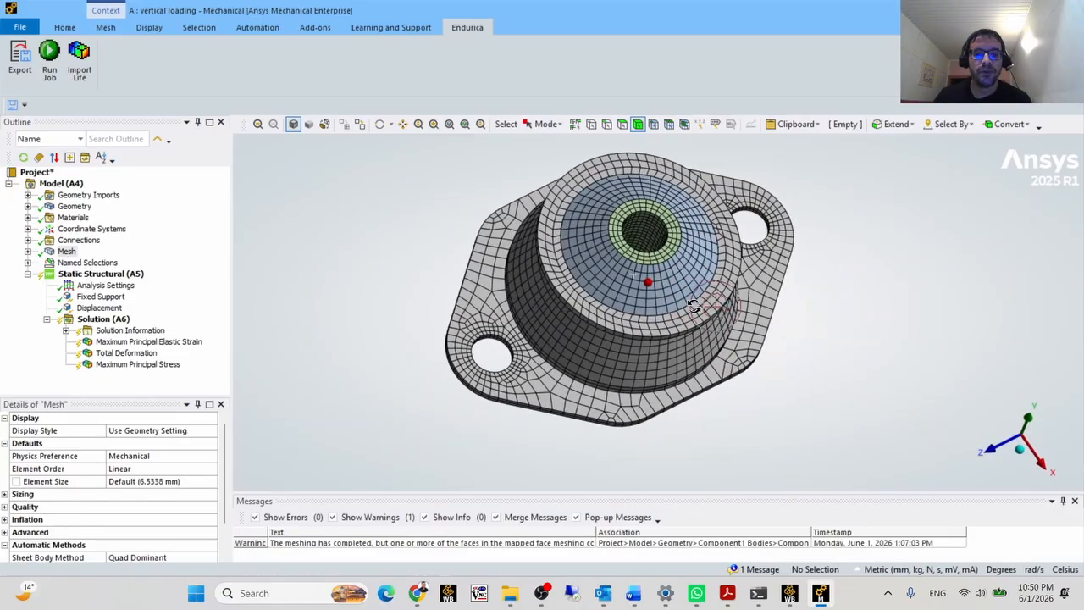
{"action": "scroll", "coordinate": [487, 222], "scroll_direction": "up", "scroll_amount": 5}
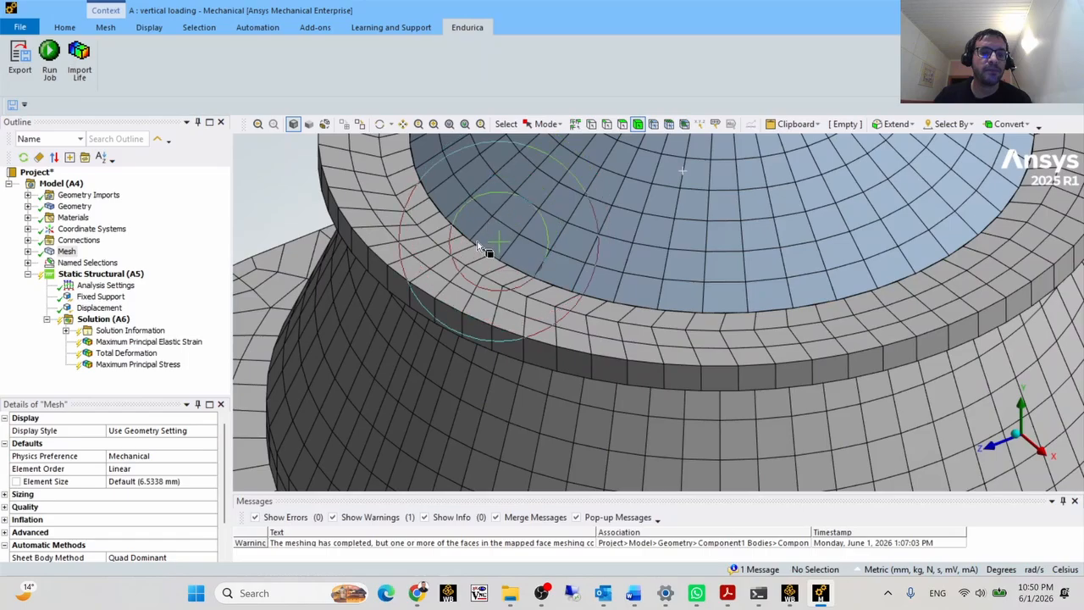
{"action": "scroll", "coordinate": [511, 248], "scroll_direction": "down", "scroll_amount": 5}
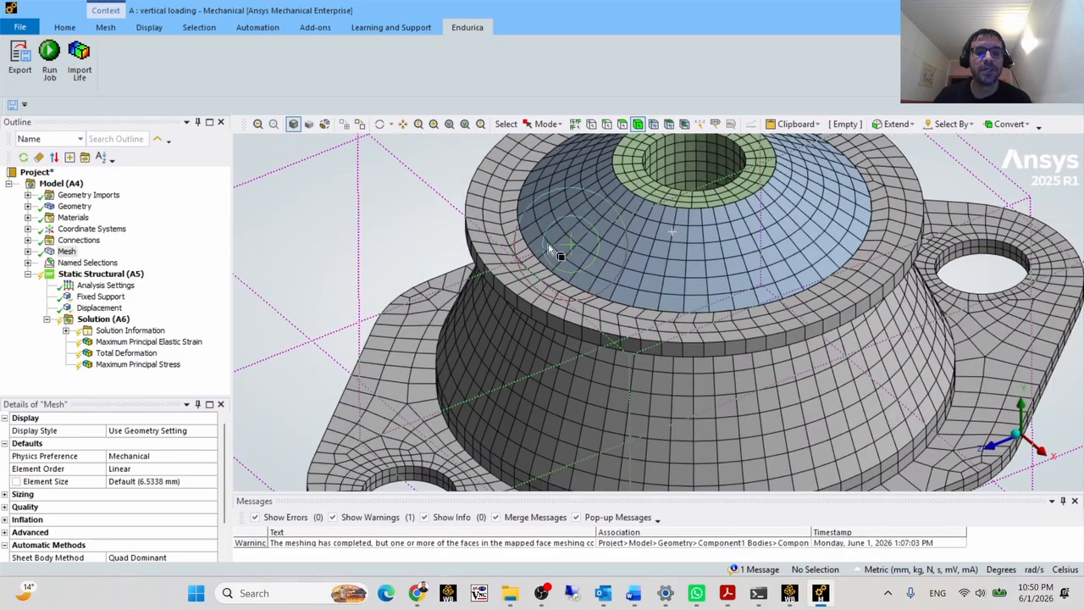
{"action": "scroll", "coordinate": [610, 260], "scroll_direction": "down", "scroll_amount": 1}
{"action": "middle_click_drag", "start_coordinate": [610, 259], "coordinate": [543, 252]}
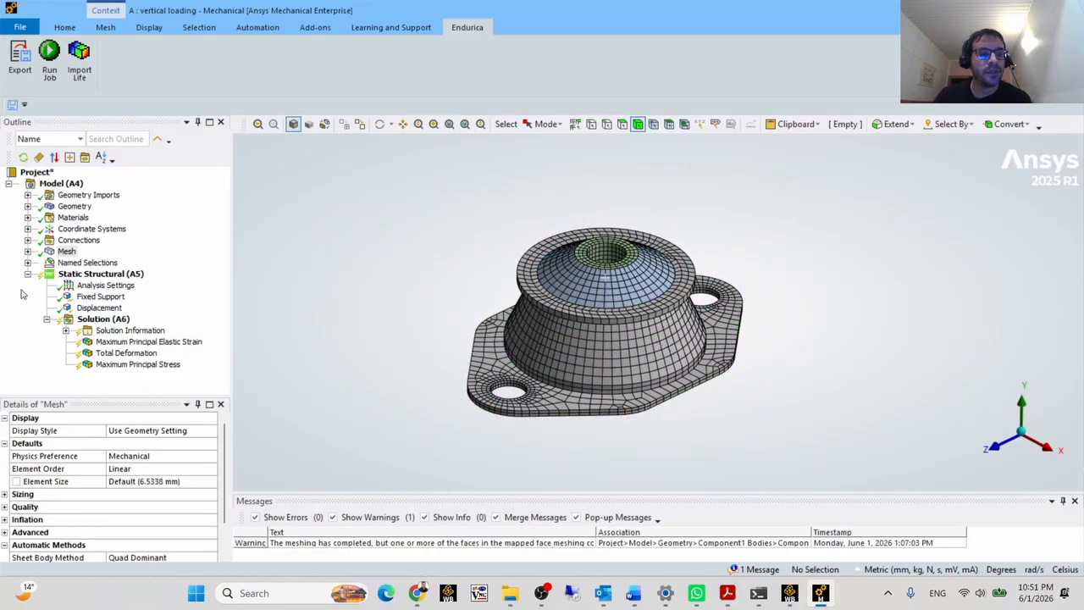
- Examine the "rubber" named selection and the body it covers in the model
{"action": "left_click", "coordinate": [28, 263]}
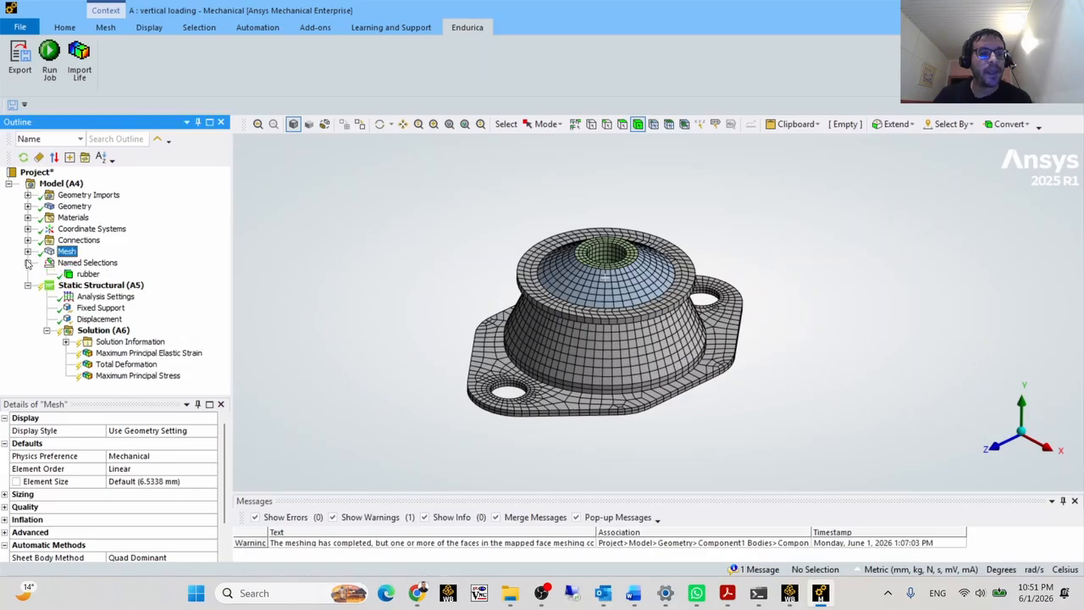
{"action": "left_click", "coordinate": [88, 275]}
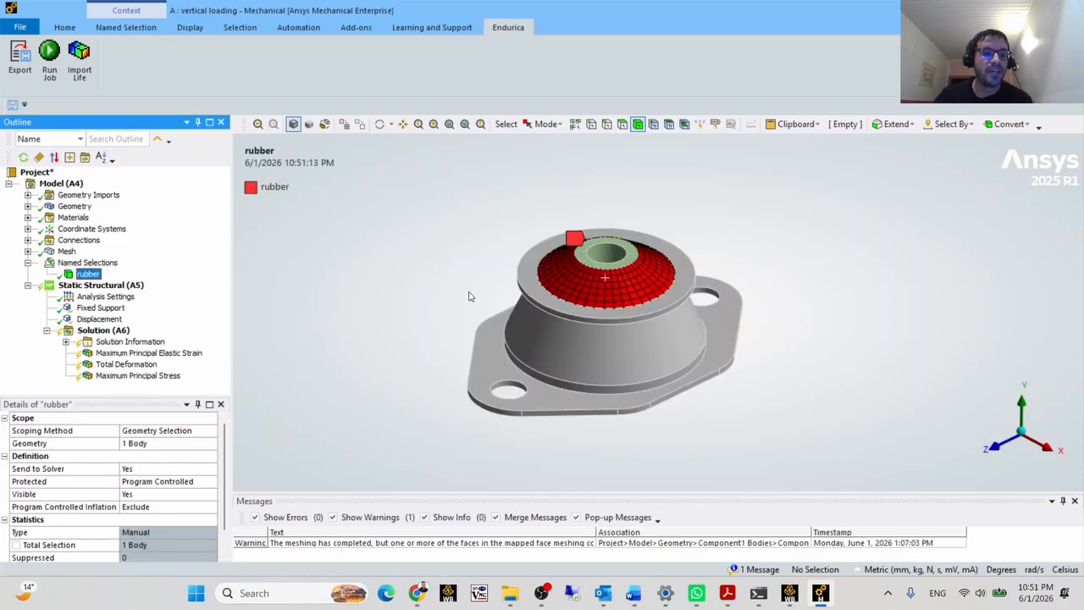
{"action": "middle_click_drag", "start_coordinate": [579, 259], "coordinate": [532, 276]}
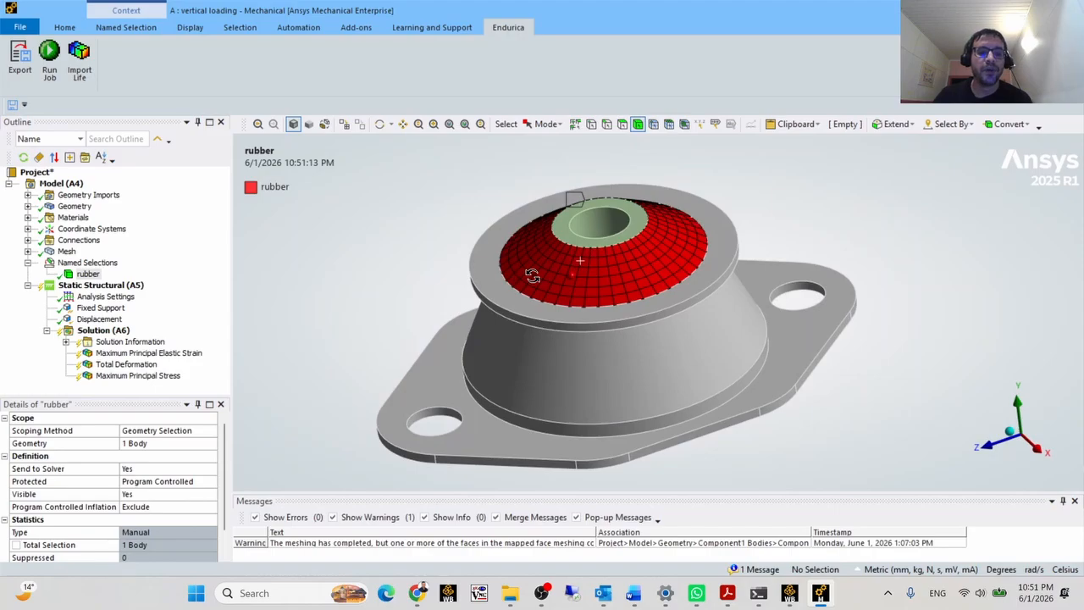
{"action": "middle_click_drag", "start_coordinate": [532, 275], "coordinate": [554, 268]}
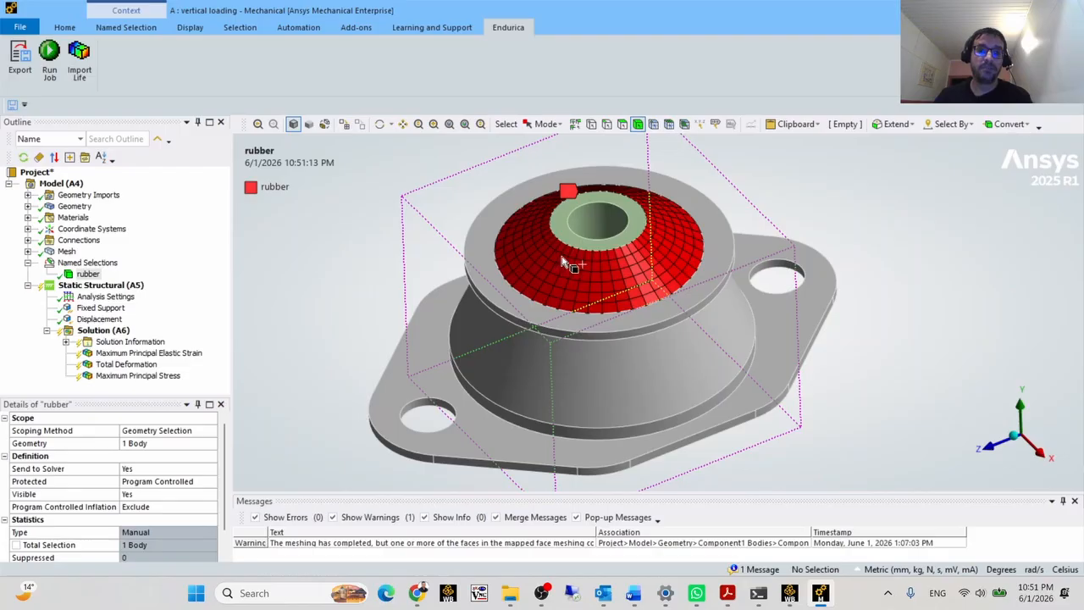
{"action": "middle_click_drag", "start_coordinate": [559, 261], "coordinate": [526, 247]}
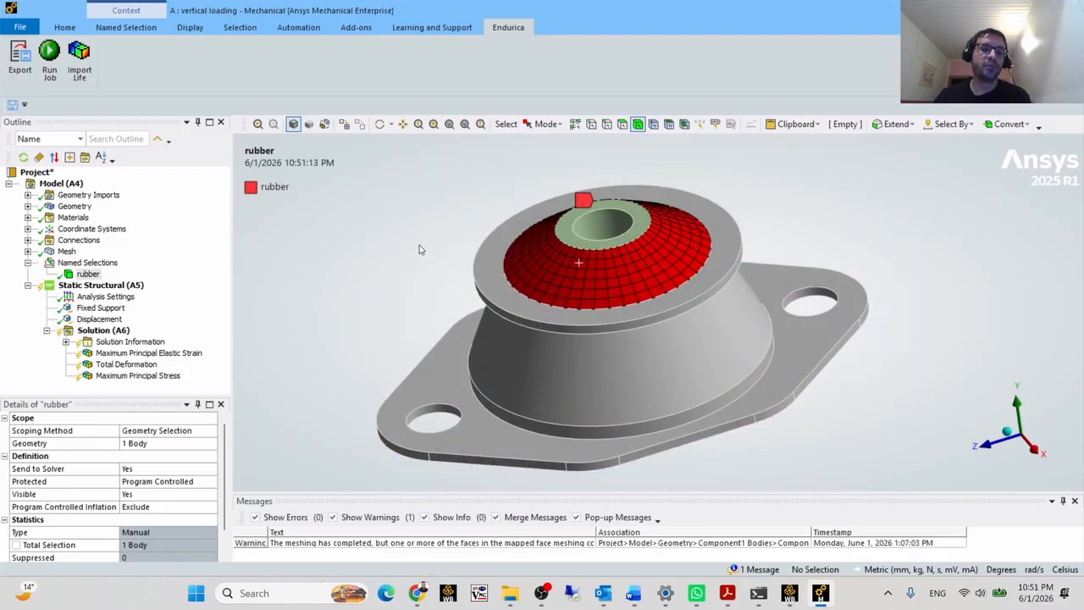
{"action": "mouse_move", "coordinate": [673, 279]}
{"action": "middle_mouse_down"}
{"action": "mouse_move", "coordinate": [700, 286]}
{"action": "mouse_move", "coordinate": [646, 273]}
{"action": "mouse_move", "coordinate": [670, 266]}
{"action": "mouse_move", "coordinate": [665, 276]}
{"action": "mouse_move", "coordinate": [586, 269]}
{"action": "mouse_move", "coordinate": [568, 244]}
{"action": "mouse_move", "coordinate": [591, 257]}
{"action": "mouse_move", "coordinate": [611, 293]}
{"action": "mouse_move", "coordinate": [641, 276]}
{"action": "mouse_move", "coordinate": [644, 287]}
{"action": "middle_mouse_up"}
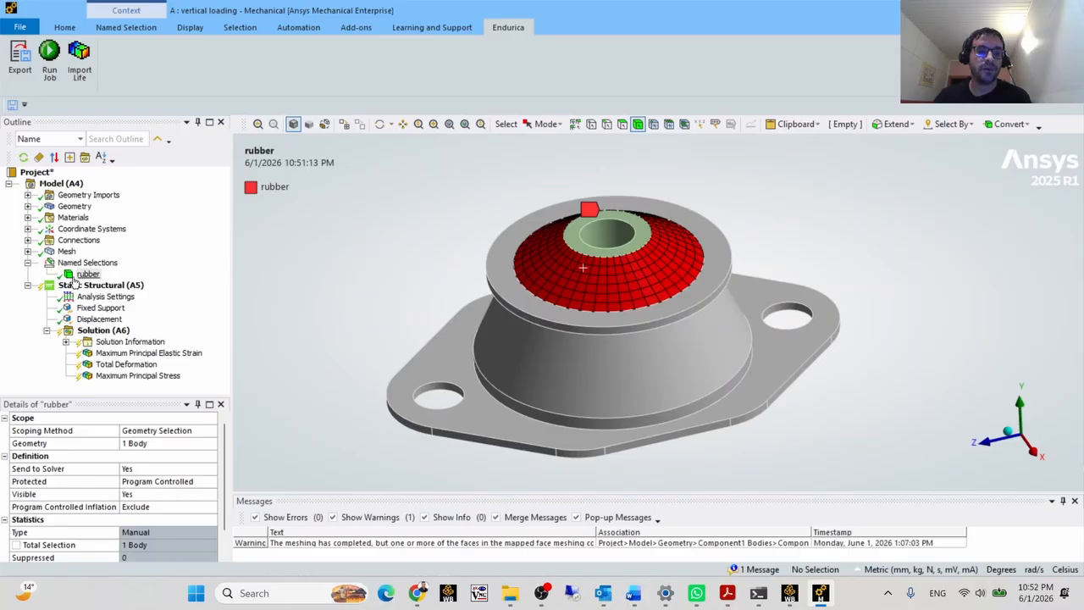
{"action": "left_click", "coordinate": [28, 263]}
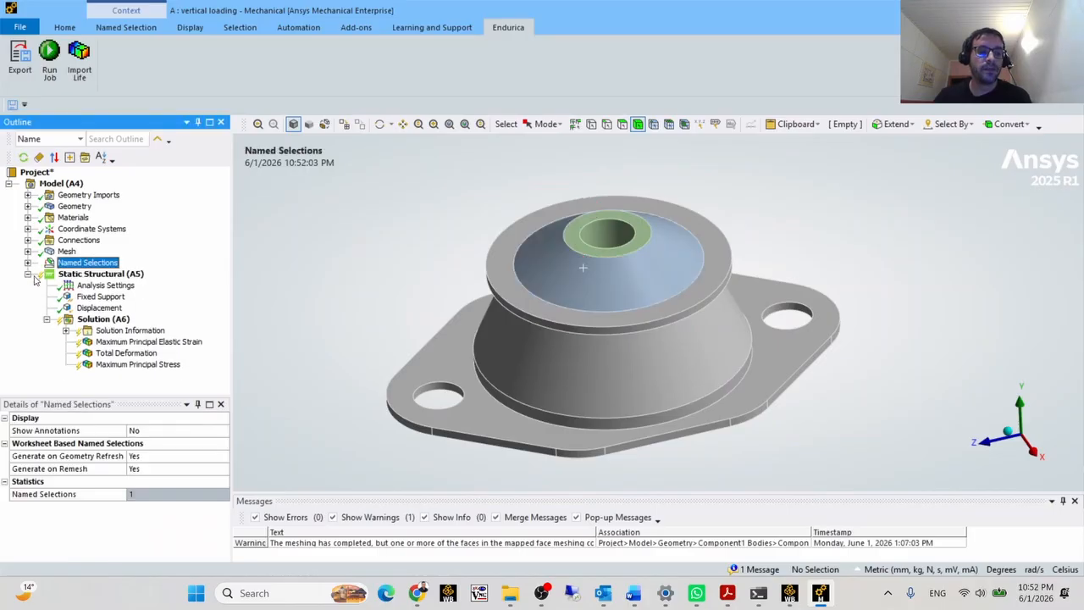
- Examine the fixed support applied to the bolt holes of the base plate
{"action": "left_click", "coordinate": [93, 308]}
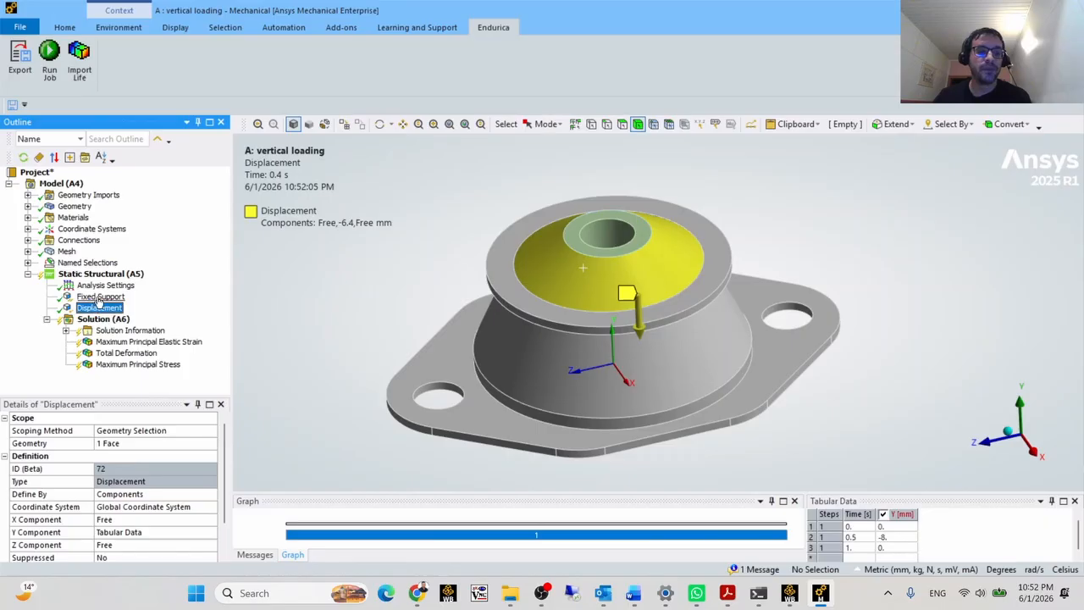
{"action": "left_click", "coordinate": [99, 297]}
{"action": "middle_click_drag", "start_coordinate": [559, 285], "coordinate": [738, 316]}
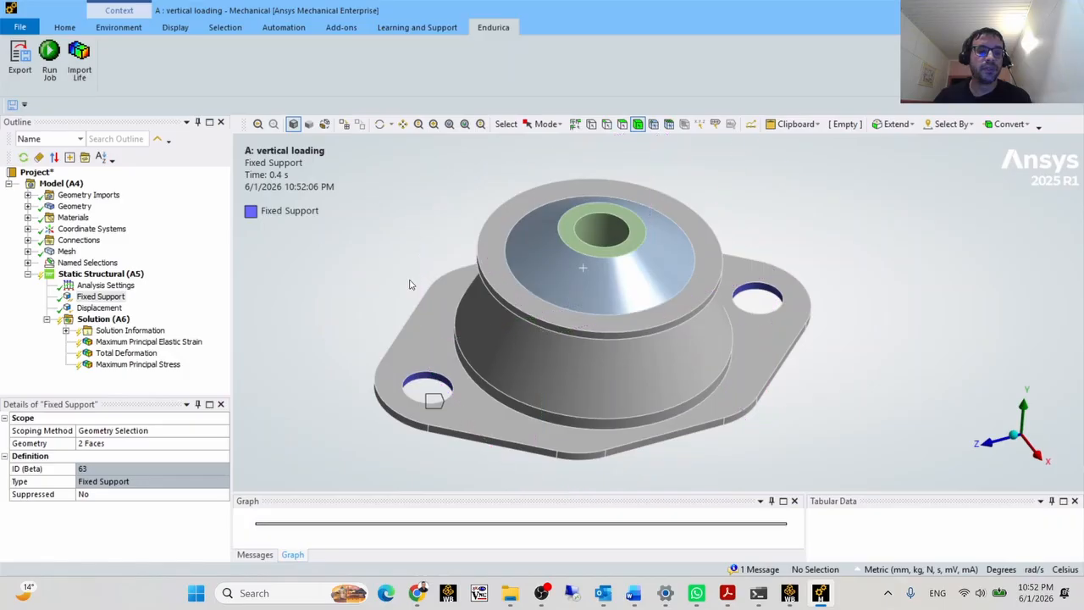
- Examine the vertical displacement load on the rubber and enlarge the graph area to show its time history
{"action": "left_click", "coordinate": [119, 307]}
{"action": "middle_click_drag", "start_coordinate": [508, 301], "coordinate": [716, 466]}
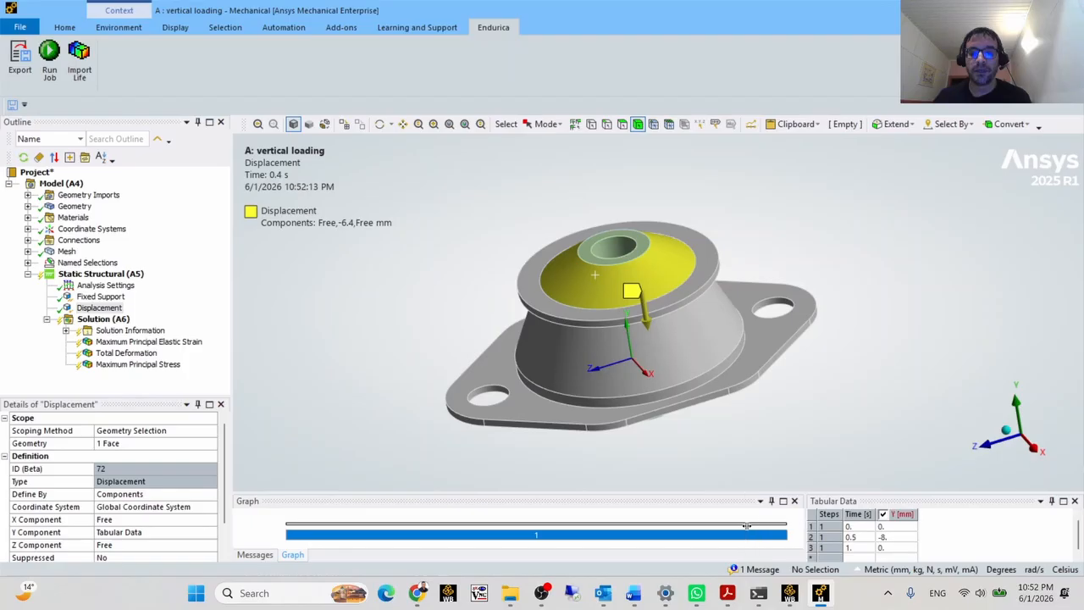
{"action": "left_click_drag", "start_coordinate": [746, 526], "coordinate": [746, 526]}
{"action": "left_click_drag", "start_coordinate": [669, 495], "coordinate": [669, 469]}
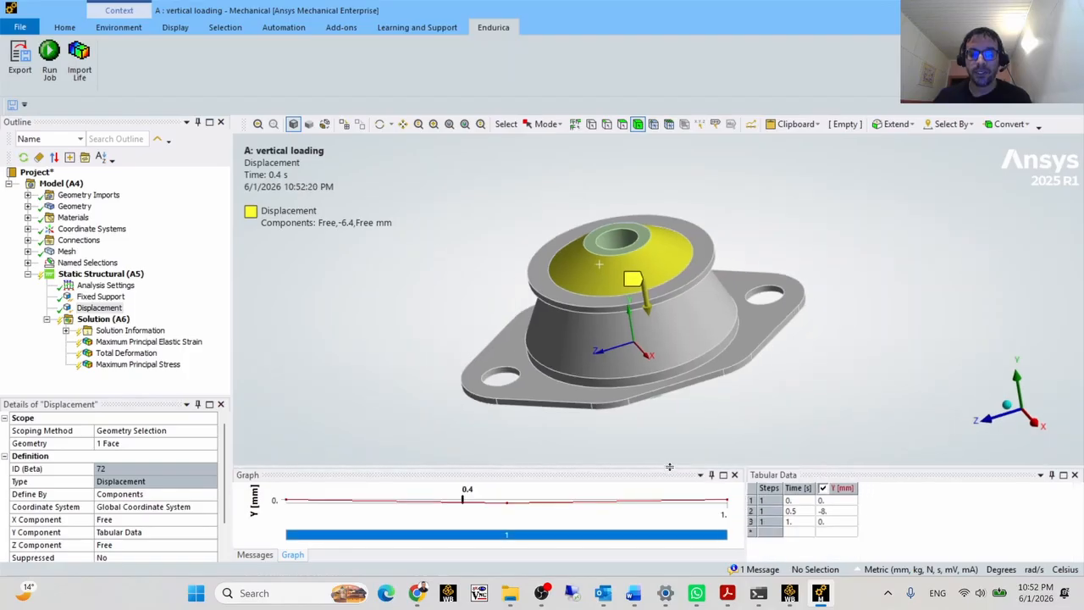
{"action": "middle_click_drag", "start_coordinate": [631, 368], "coordinate": [648, 314]}
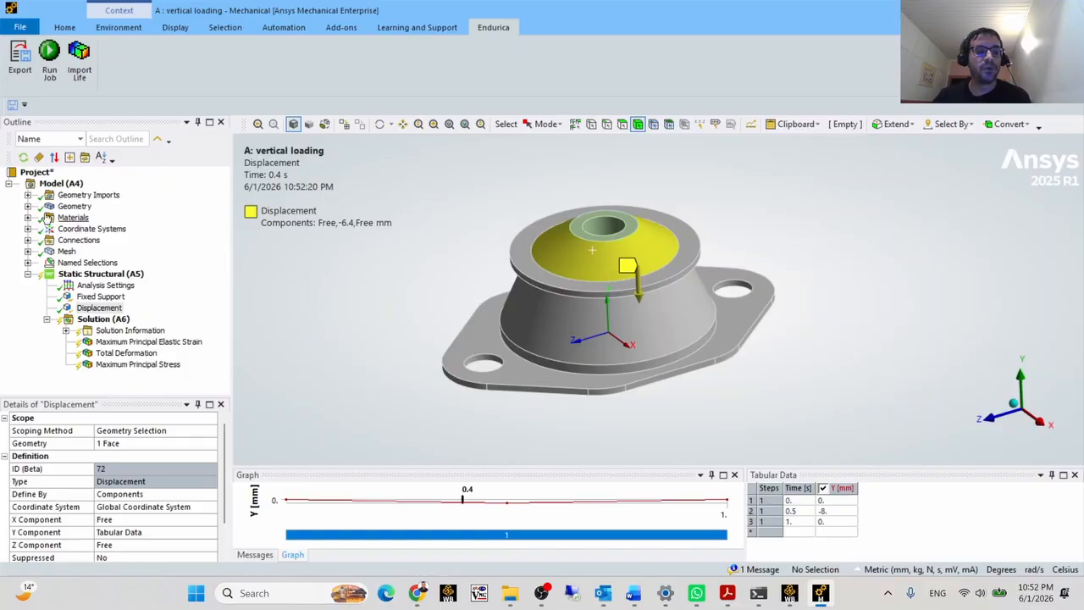
- Display the details of the Rubber component to check its hyperelastic material assignment
{"action": "left_click", "coordinate": [27, 206]}
{"action": "left_click", "coordinate": [84, 236]}
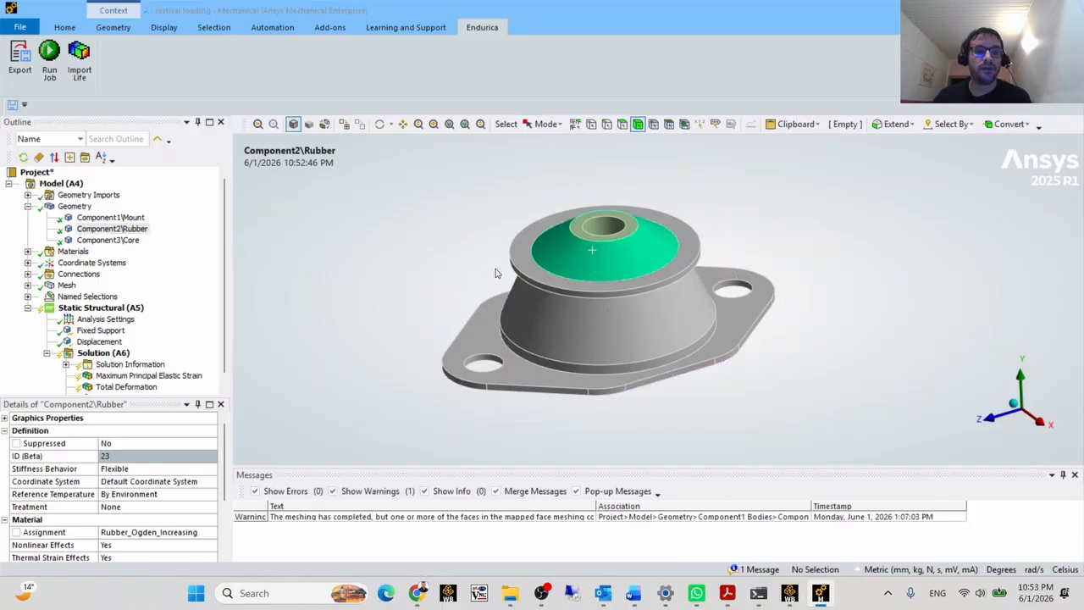
- Open the Mount.ki JSON file from the ENDURICA folder in Visual Studio Code and review its outputs, crack growth and elasticity definitions
{"action": "key", "text": "alt+Tab"}
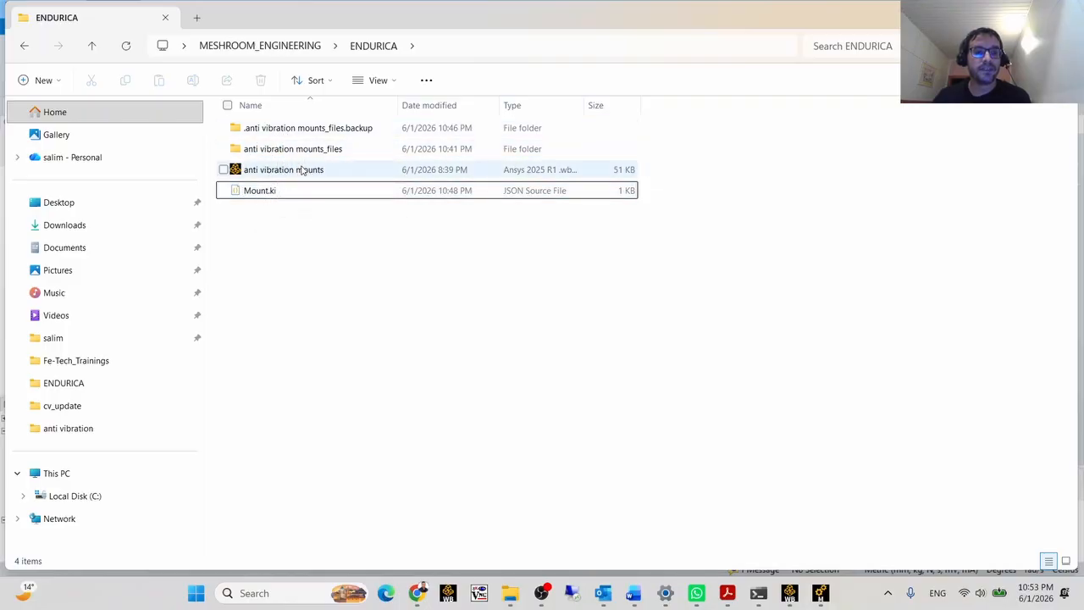
{"action": "left_click", "coordinate": [285, 193]}
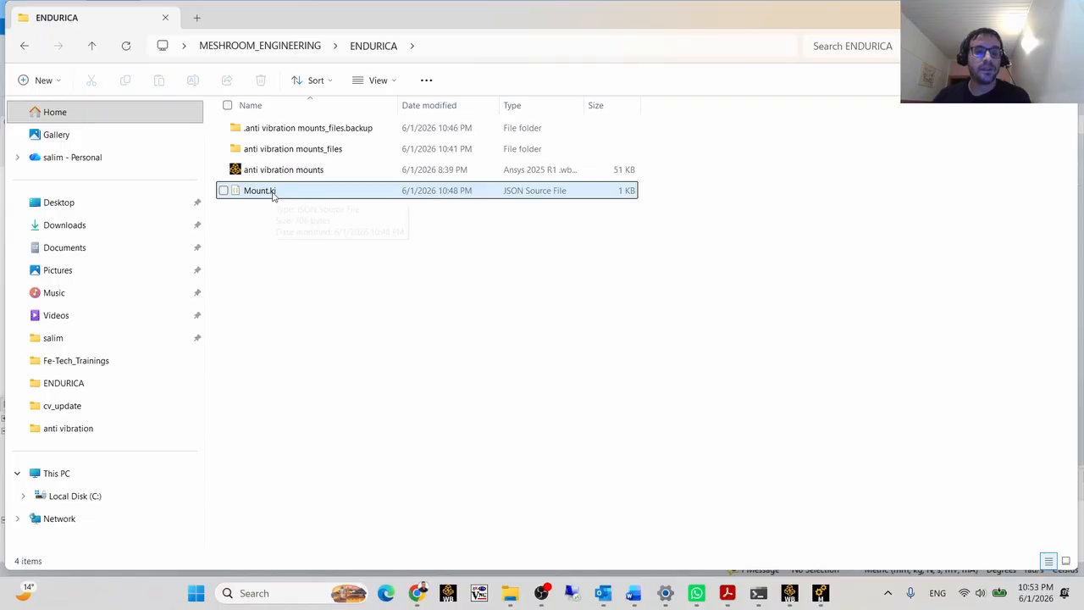
{"action": "double_click", "coordinate": [275, 193]}
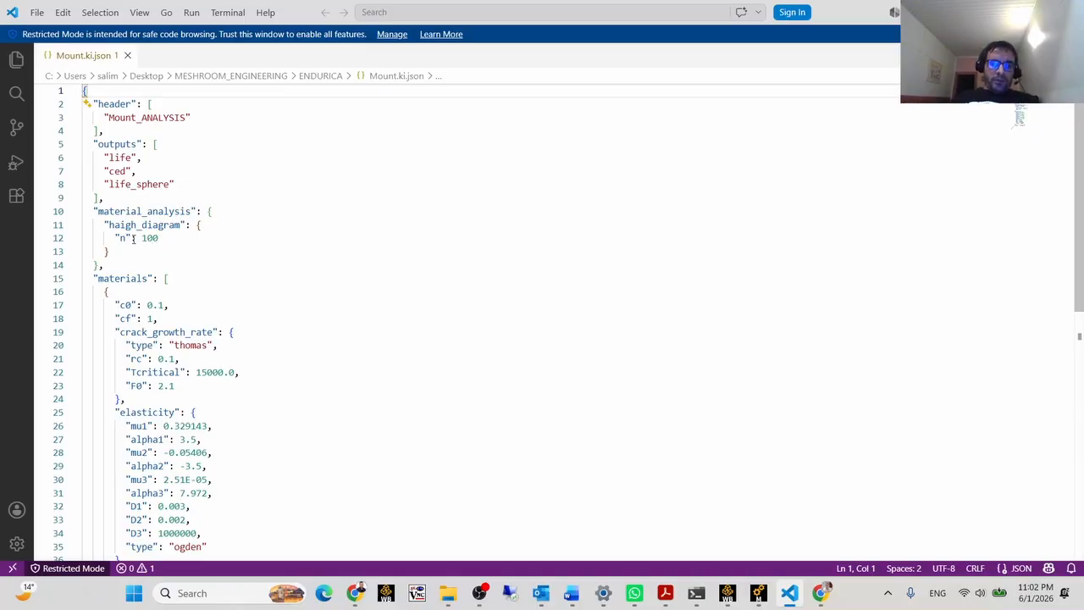
{"action": "scroll", "coordinate": [119, 263], "scroll_direction": "down", "scroll_amount": 2}
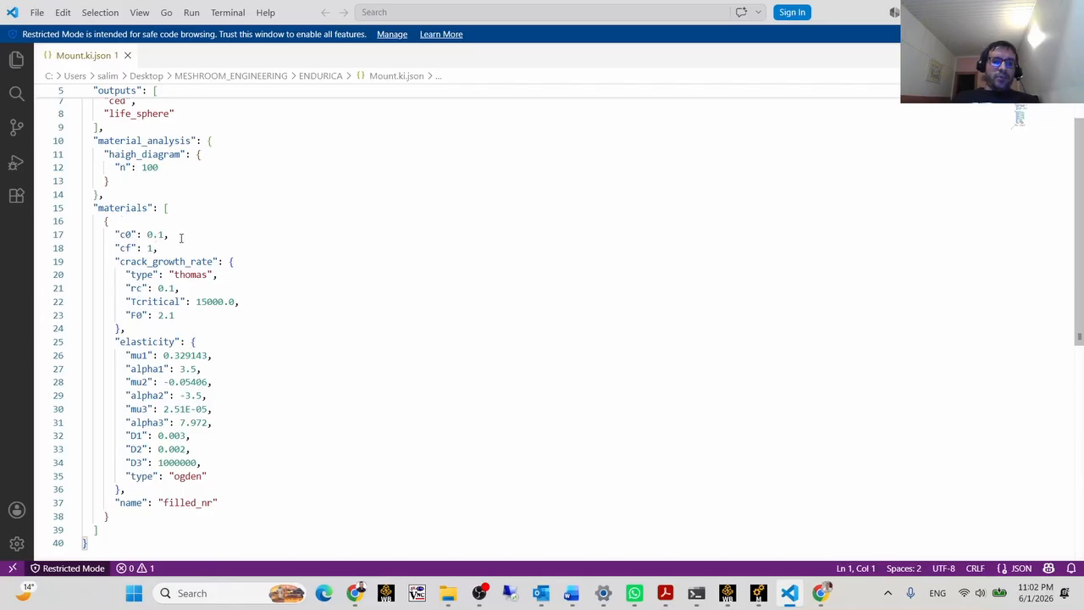
{"action": "scroll", "coordinate": [140, 246], "scroll_direction": "down", "scroll_amount": 1}
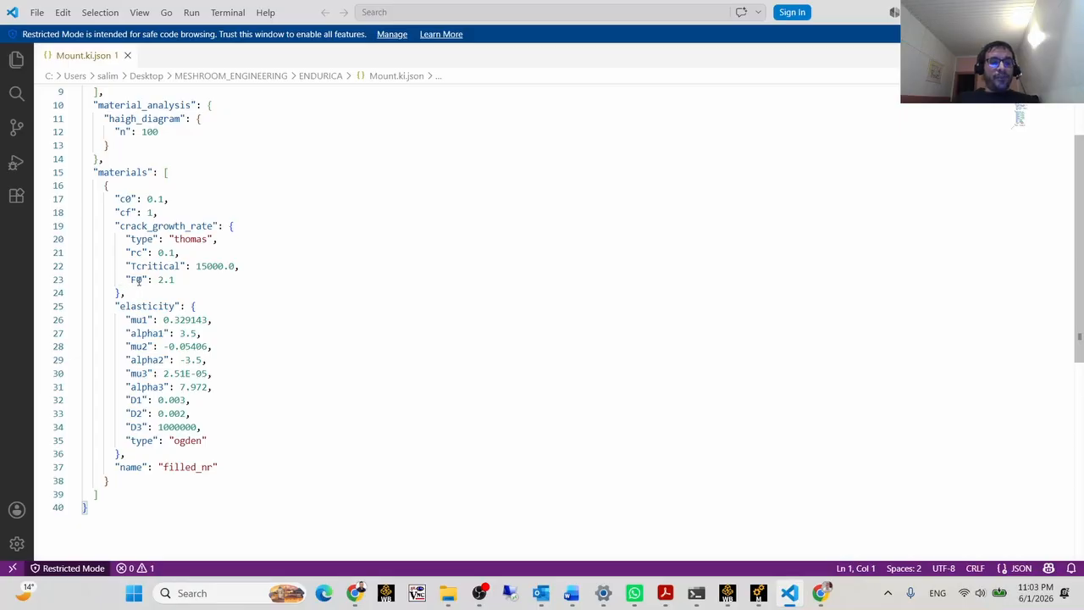
- Review the materials section of Mount.ki.json down to the filled_nr material name, and return to Ansys Mechanical
{"action": "scroll", "coordinate": [138, 281], "scroll_direction": "down", "scroll_amount": 1}
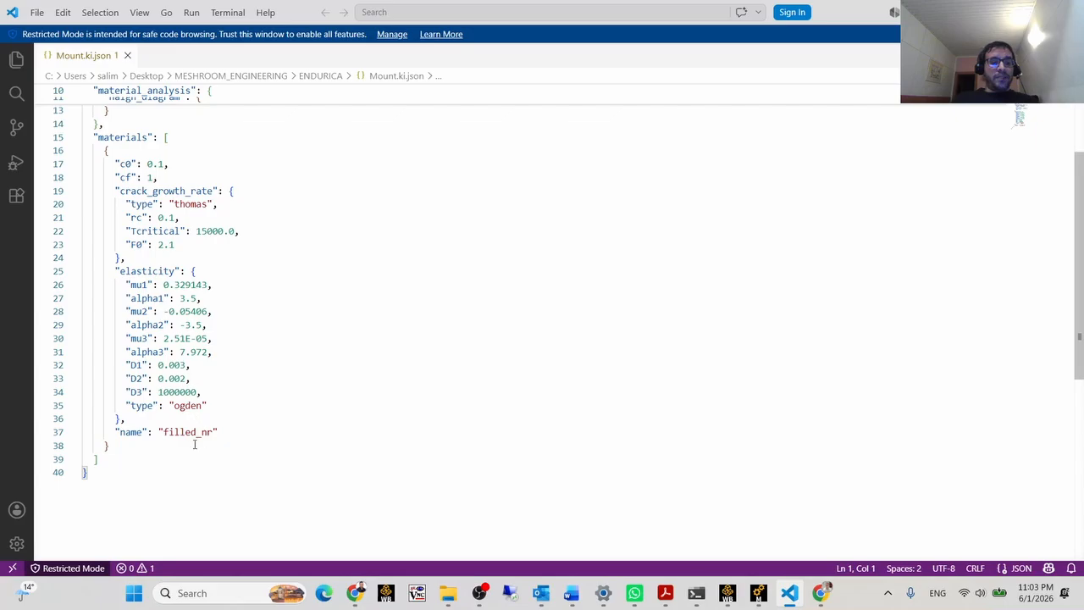
{"action": "scroll", "coordinate": [134, 292], "scroll_direction": "down", "scroll_amount": 2}
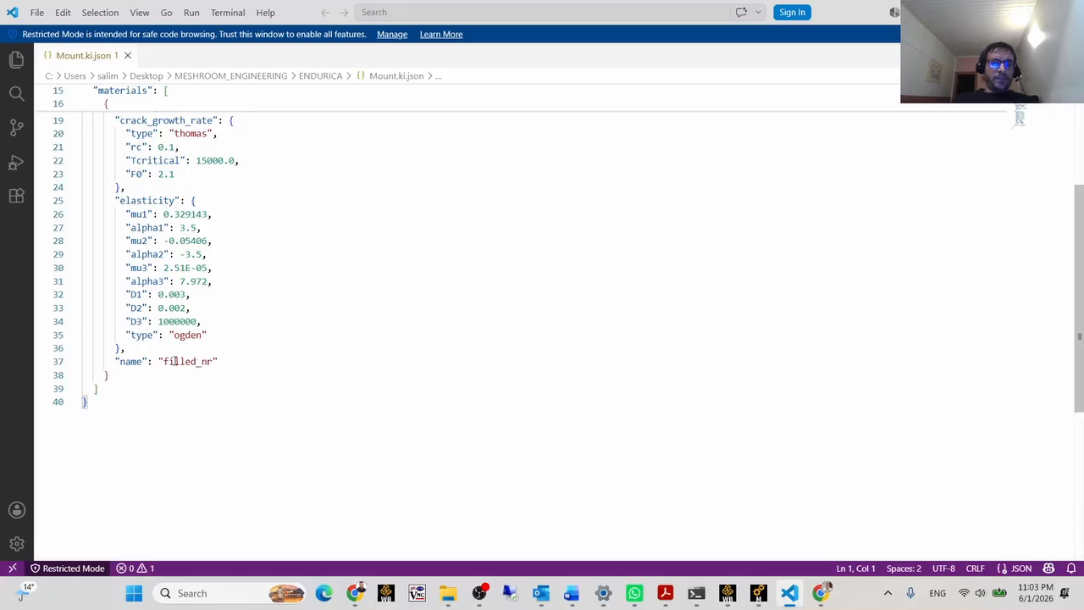
{"action": "scroll", "coordinate": [151, 332], "scroll_direction": "up", "scroll_amount": 5}
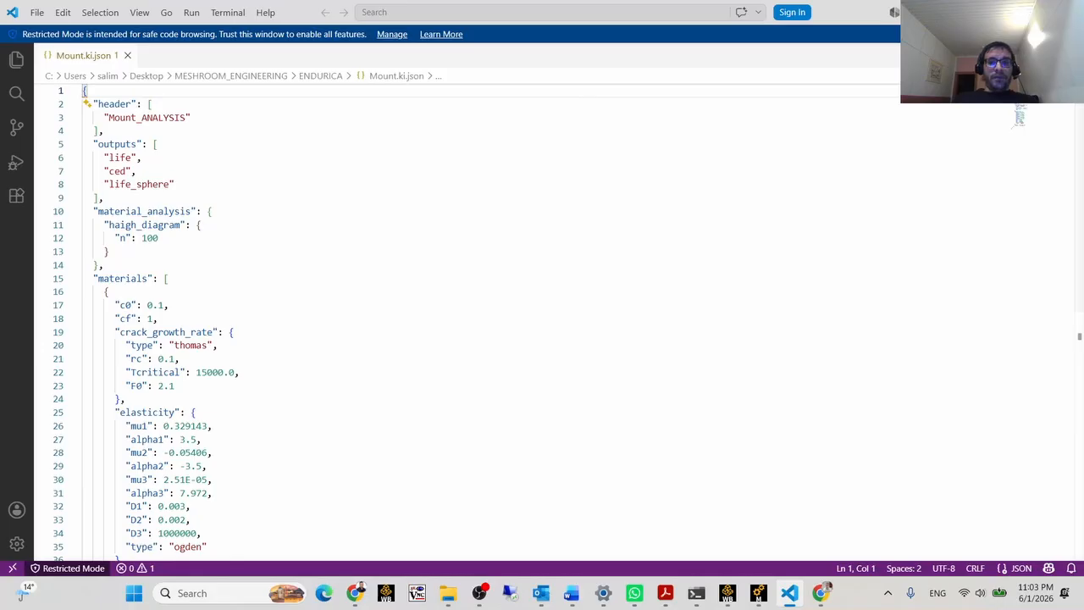
{"action": "left_click", "coordinate": [1067, 12]}
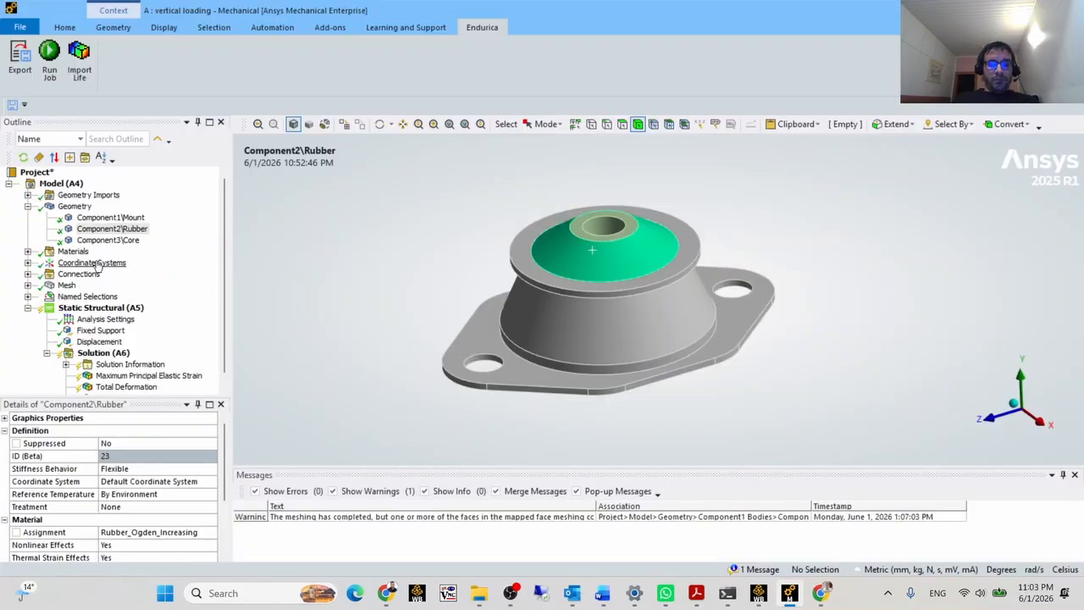
- Solve the vertical loading static structural analysis and display its Force Convergence plot in the solution information
{"action": "left_click", "coordinate": [93, 353]}
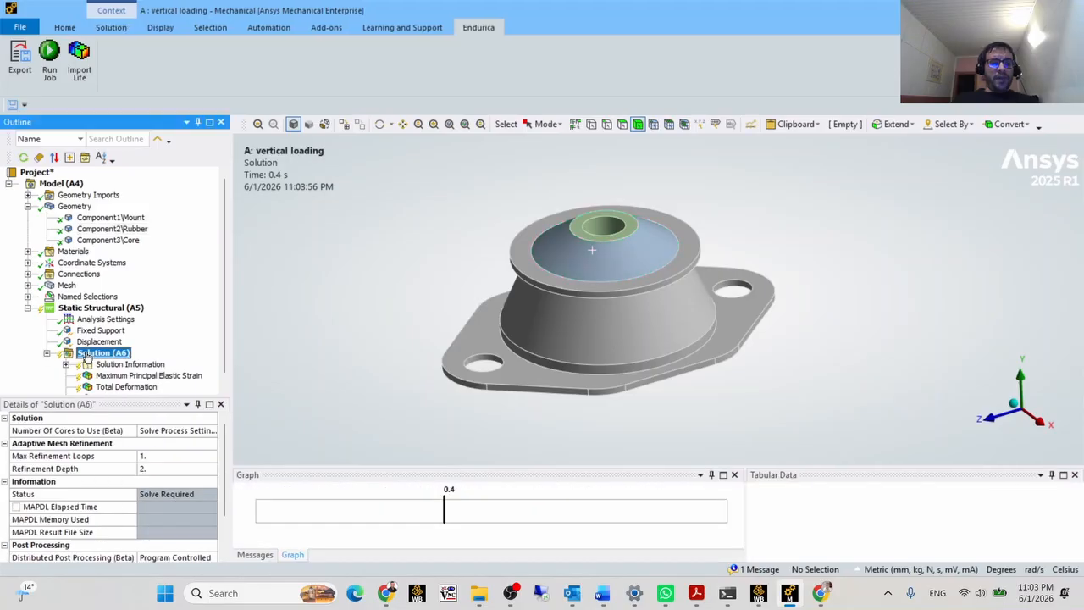
{"action": "right_click", "coordinate": [87, 359]}
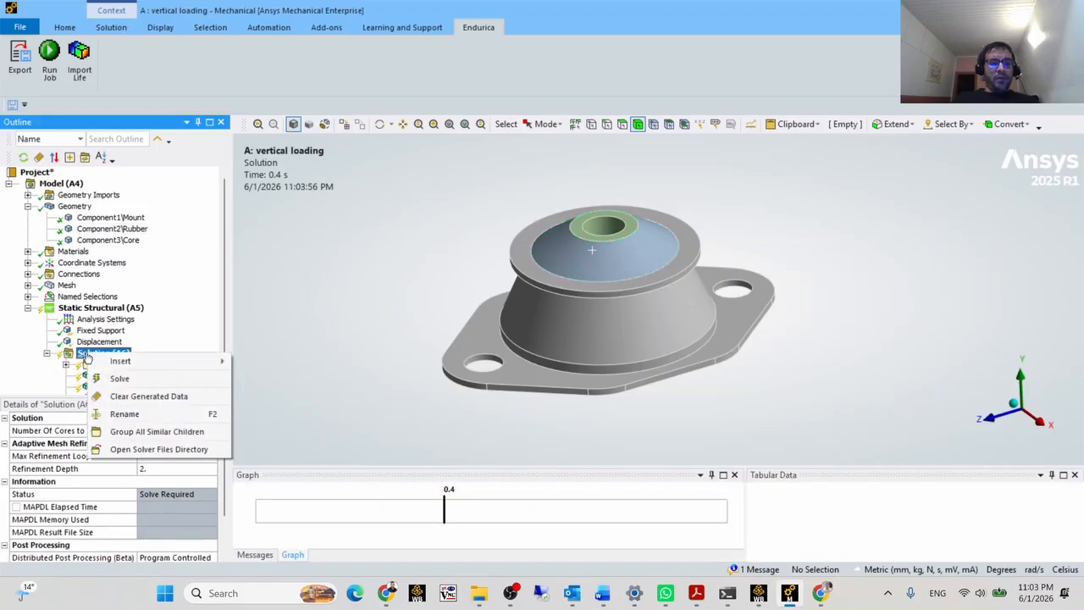
{"action": "left_click", "coordinate": [132, 377]}
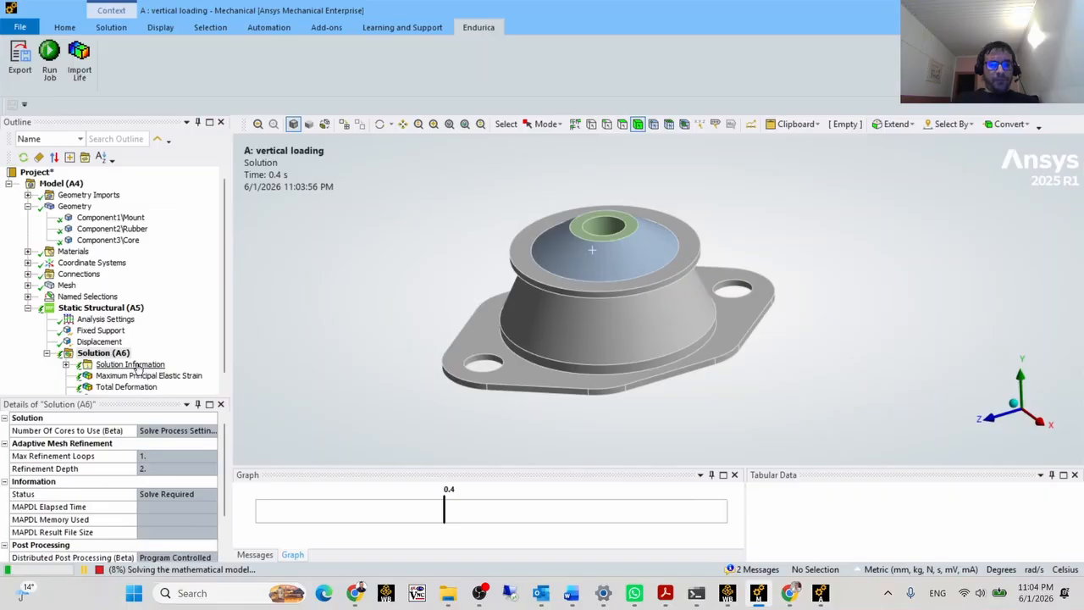
{"action": "left_click", "coordinate": [134, 365]}
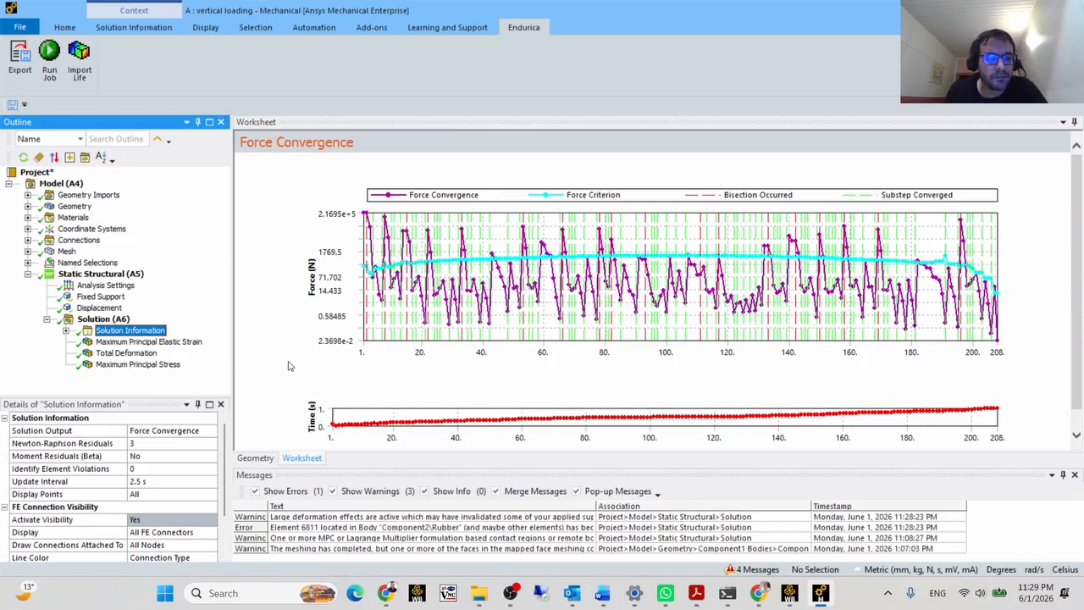
- Display the Maximum Principal Elastic Strain result and inspect the strain contours around the rubber body
{"action": "left_click", "coordinate": [157, 341]}
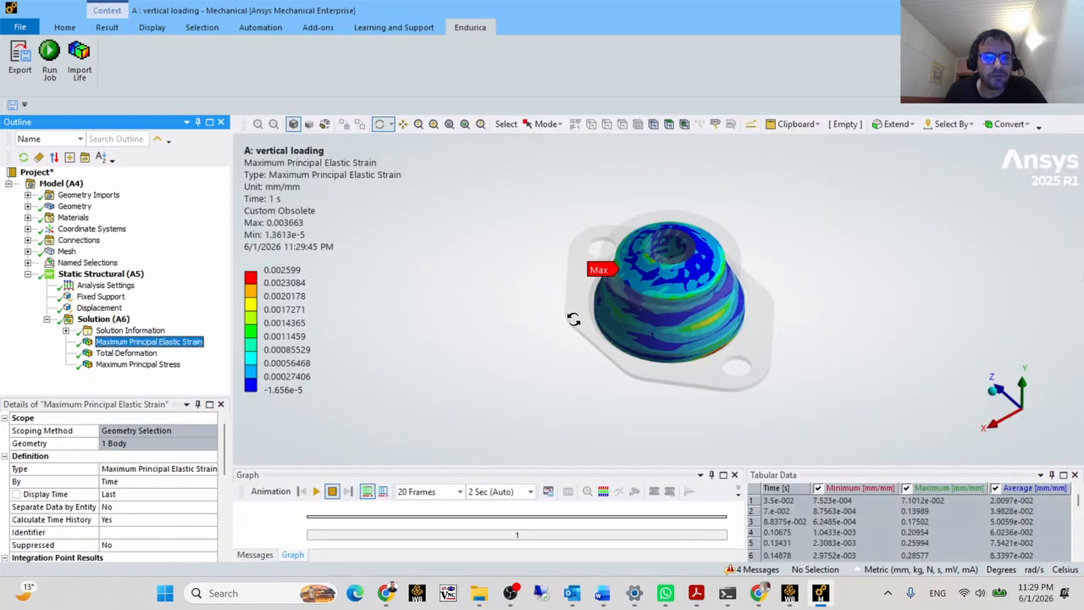
{"action": "left_click_drag", "start_coordinate": [555, 307], "coordinate": [693, 303]}
{"action": "scroll", "coordinate": [580, 292], "scroll_direction": "up", "scroll_amount": 4}
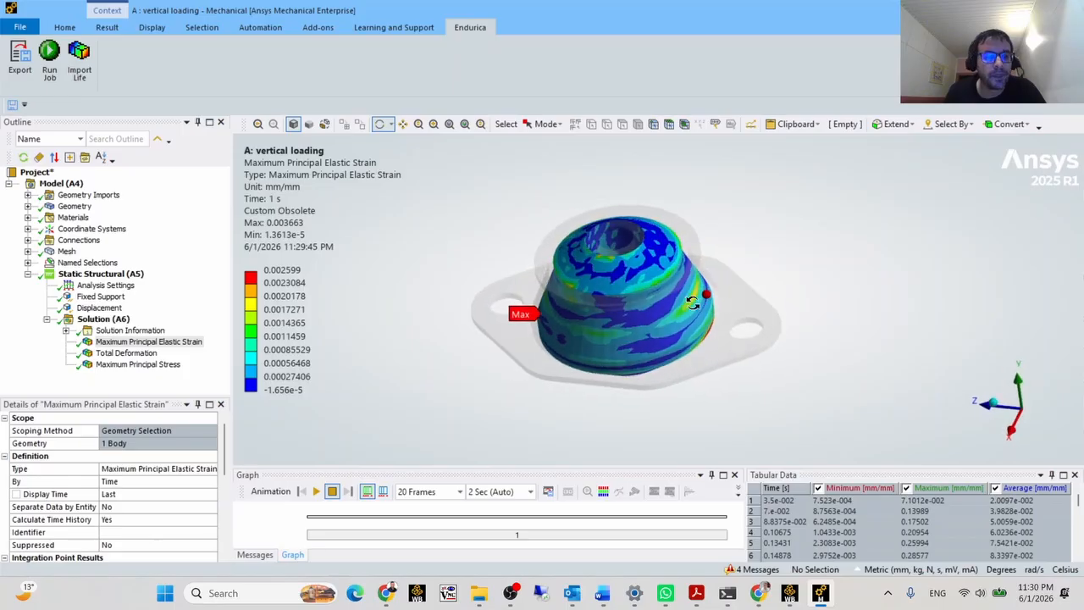
- Adjust the strain legend to the visible result range and examine the rescaled contours around the rubber
{"action": "right_click", "coordinate": [291, 298]}
{"action": "right_click", "coordinate": [271, 348]}
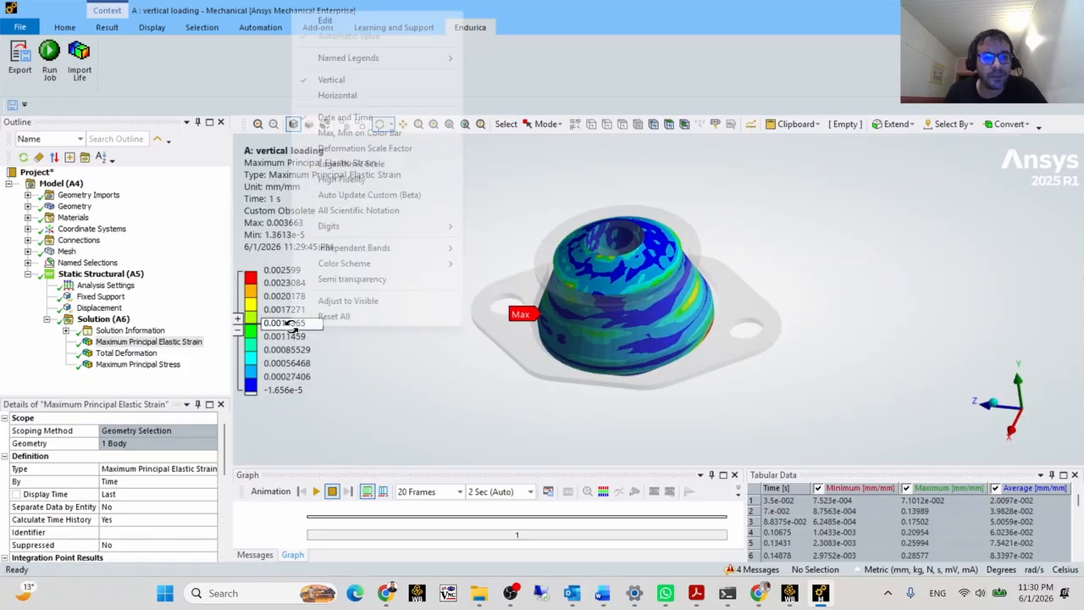
{"action": "left_click", "coordinate": [343, 298]}
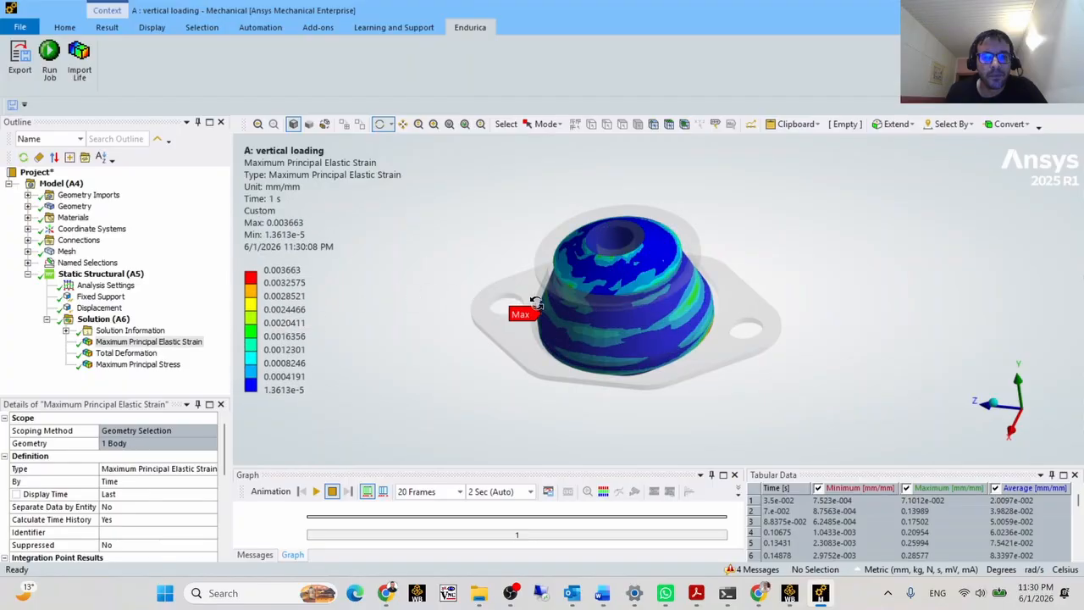
{"action": "left_click_drag", "start_coordinate": [542, 305], "coordinate": [592, 341]}
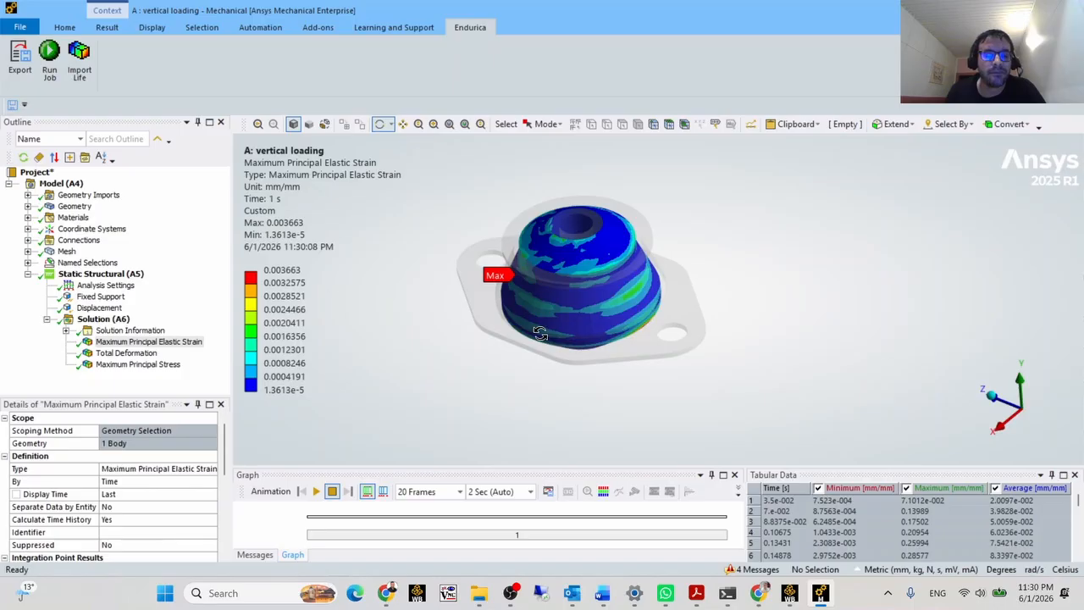
{"action": "left_click_drag", "start_coordinate": [540, 333], "coordinate": [622, 309]}
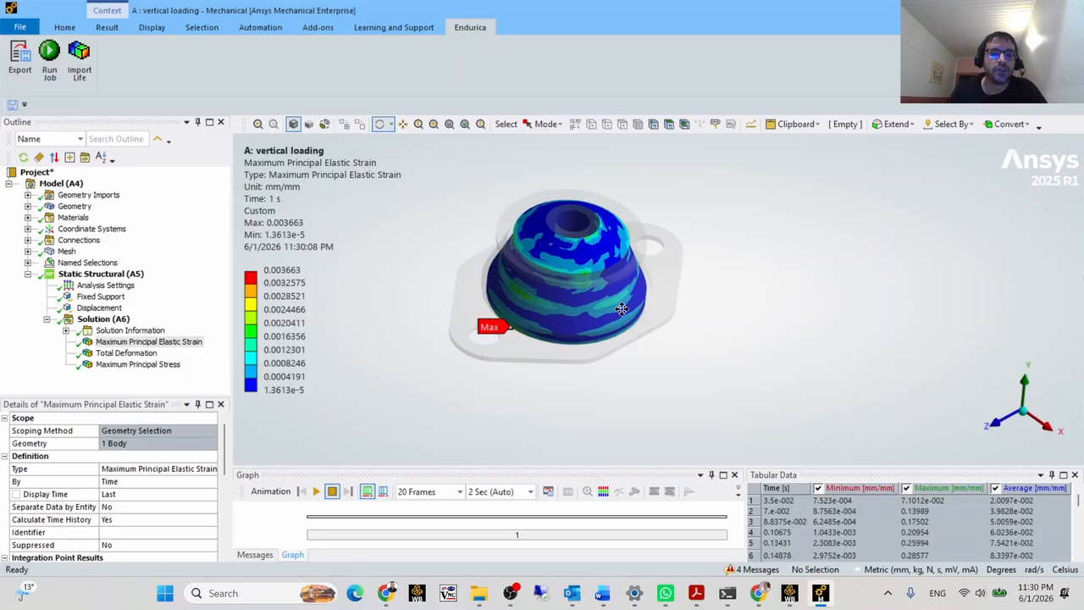
{"action": "middle_click_drag", "start_coordinate": [622, 309], "coordinate": [633, 327], "text": "ctrl"}
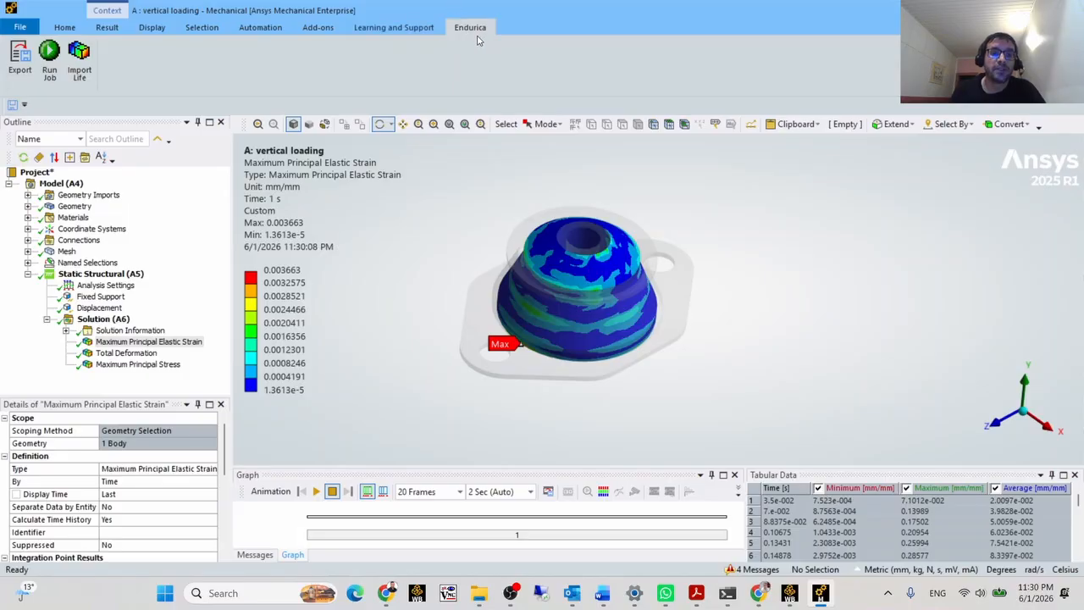
- Switch to Ansys Workbench, start installing an extension and browse to the Endurica folder on Local Disk (C:)
{"action": "key", "text": "alt+Tab"}
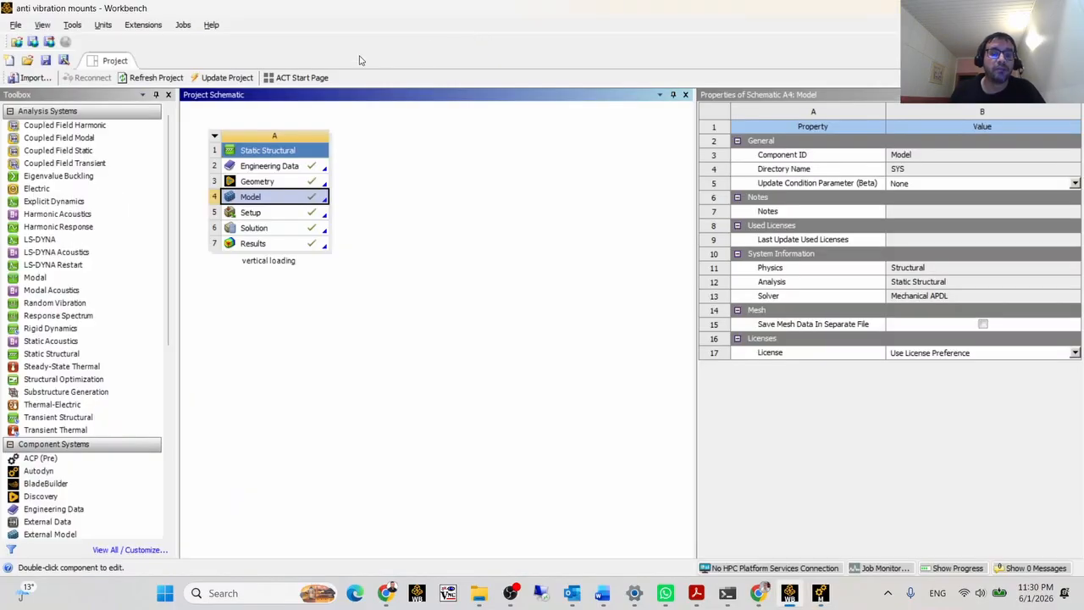
{"action": "left_click", "coordinate": [143, 25]}
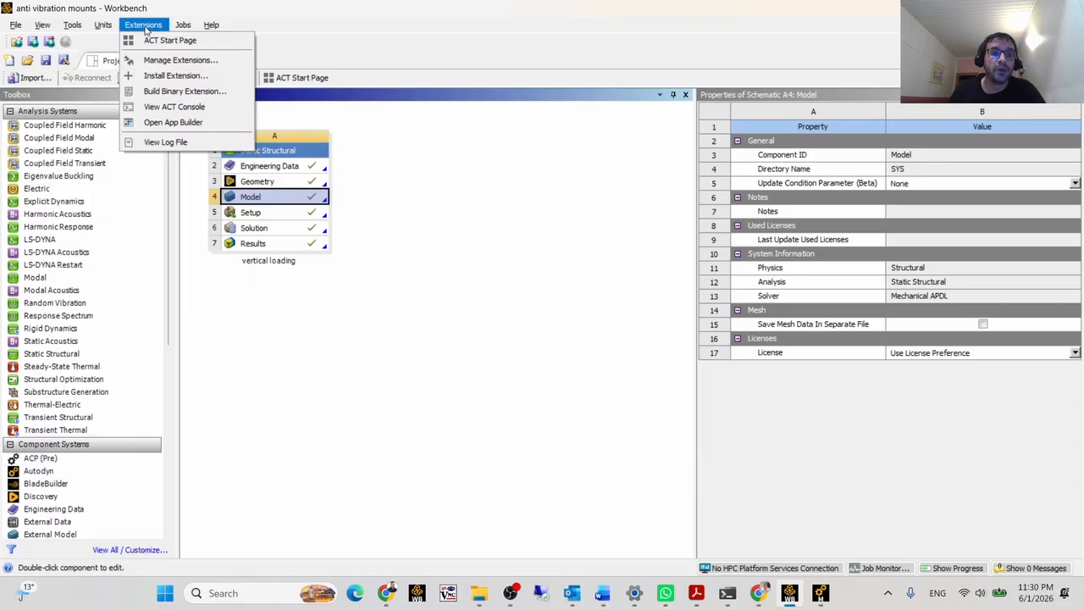
{"action": "left_click", "coordinate": [173, 76]}
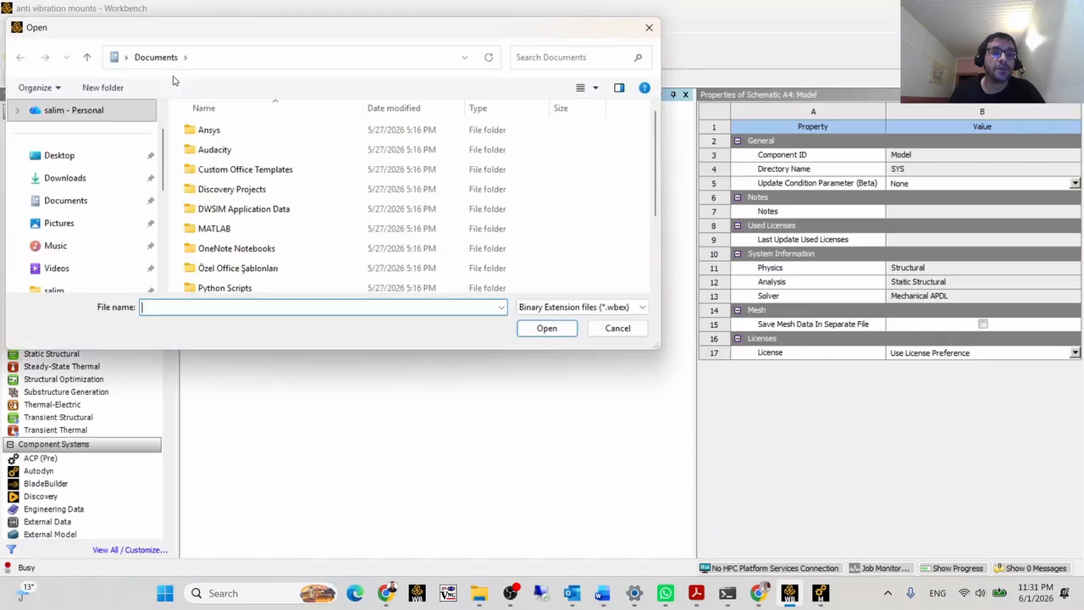
{"action": "left_click", "coordinate": [60, 157]}
{"action": "scroll", "coordinate": [66, 229], "scroll_direction": "down", "scroll_amount": 5}
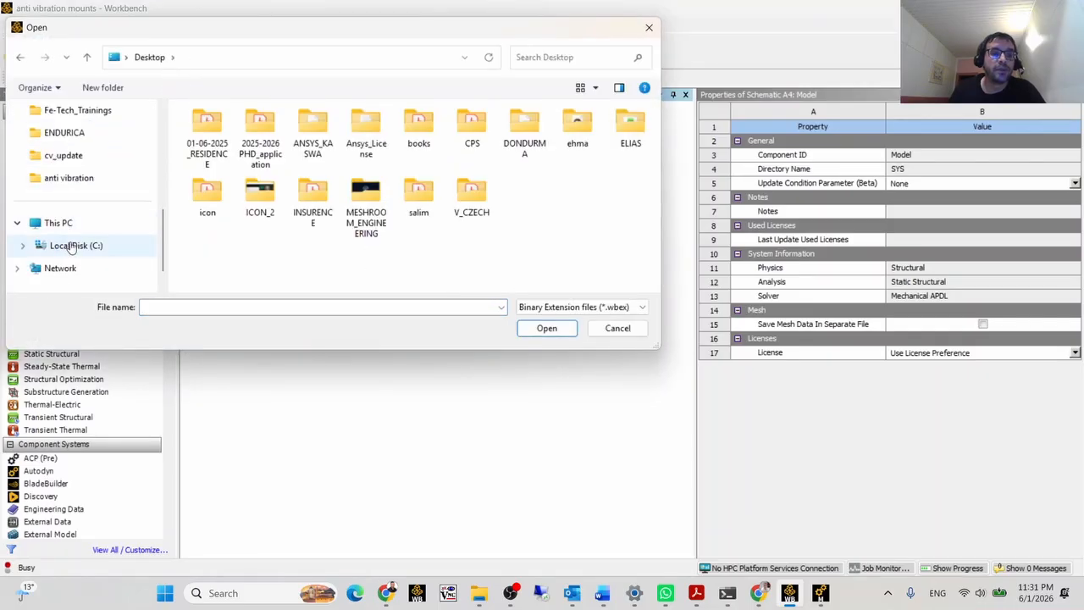
{"action": "left_click", "coordinate": [67, 229]}
{"action": "double_click", "coordinate": [242, 139]}
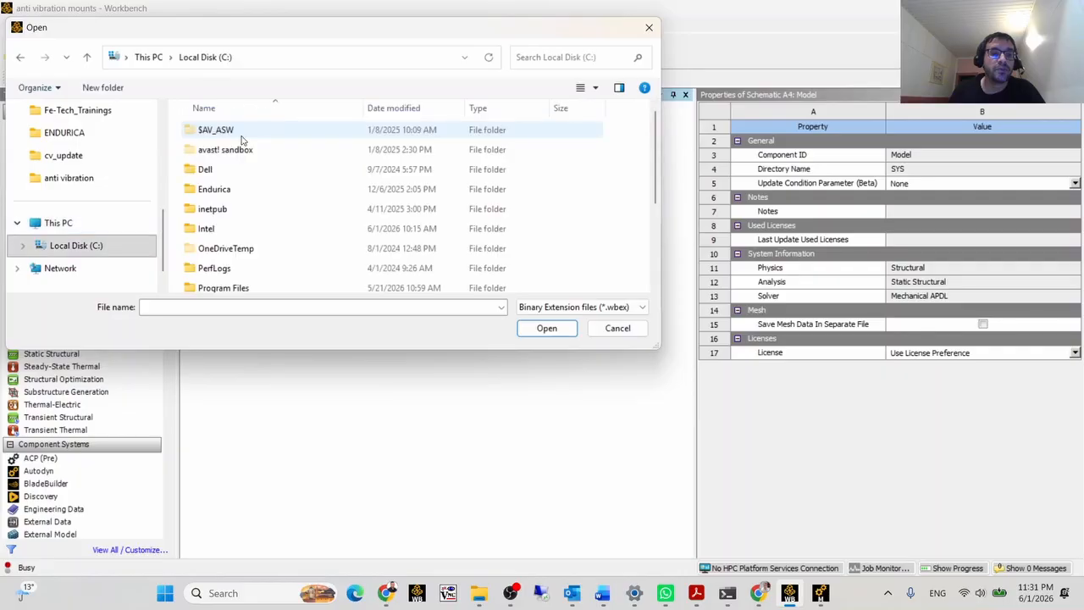
{"action": "double_click", "coordinate": [215, 190]}
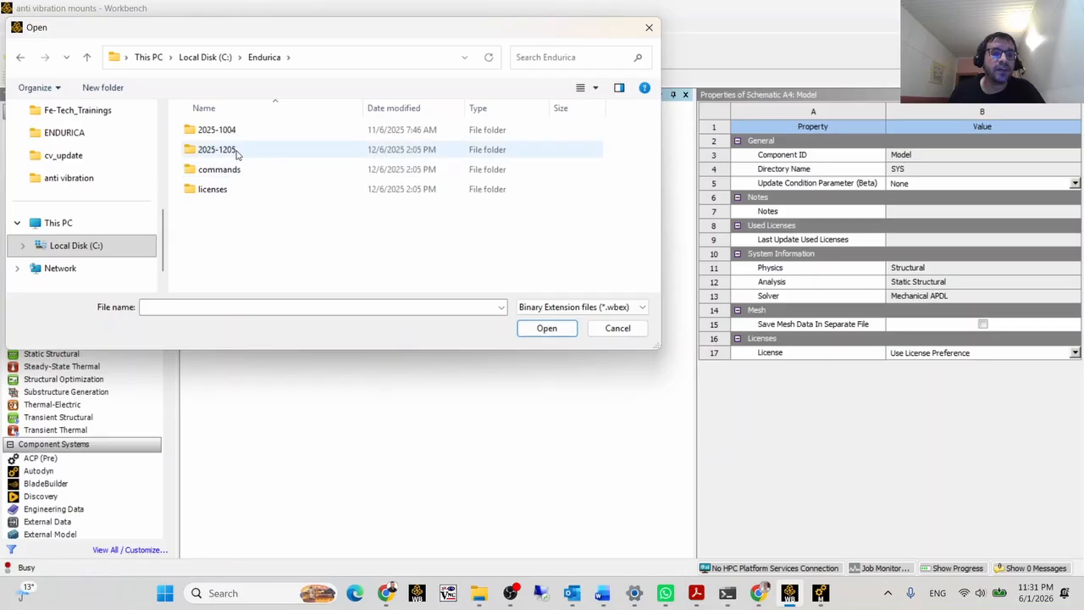
- Locate Endurica_ANSYS_extension.wbex under 2025-1205, fem-interfaces, ansys, v232, and cancel the file selection without installing it
{"action": "double_click", "coordinate": [217, 149]}
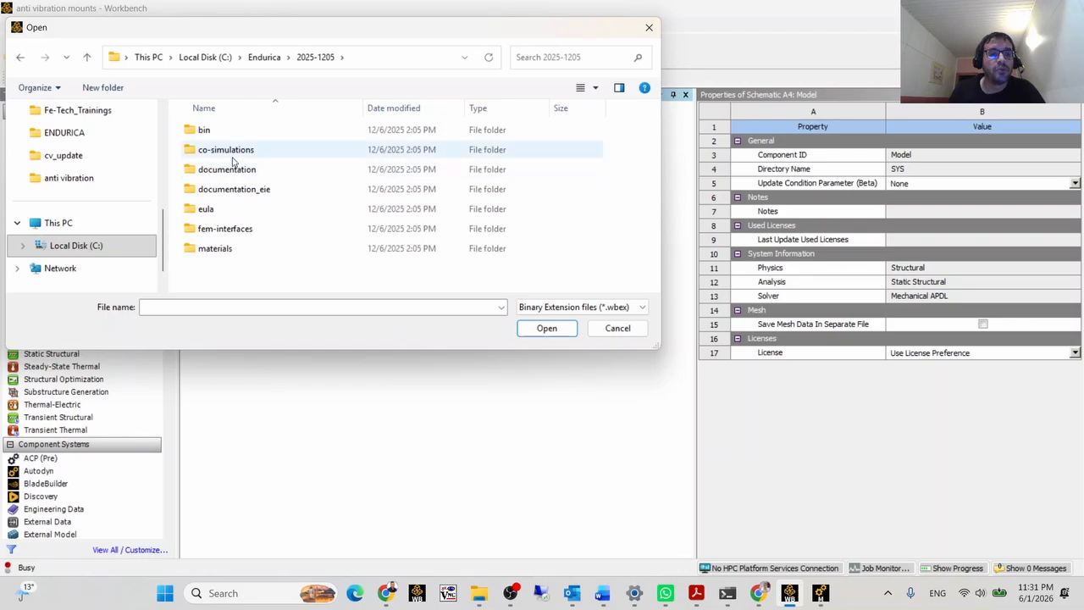
{"action": "double_click", "coordinate": [227, 229]}
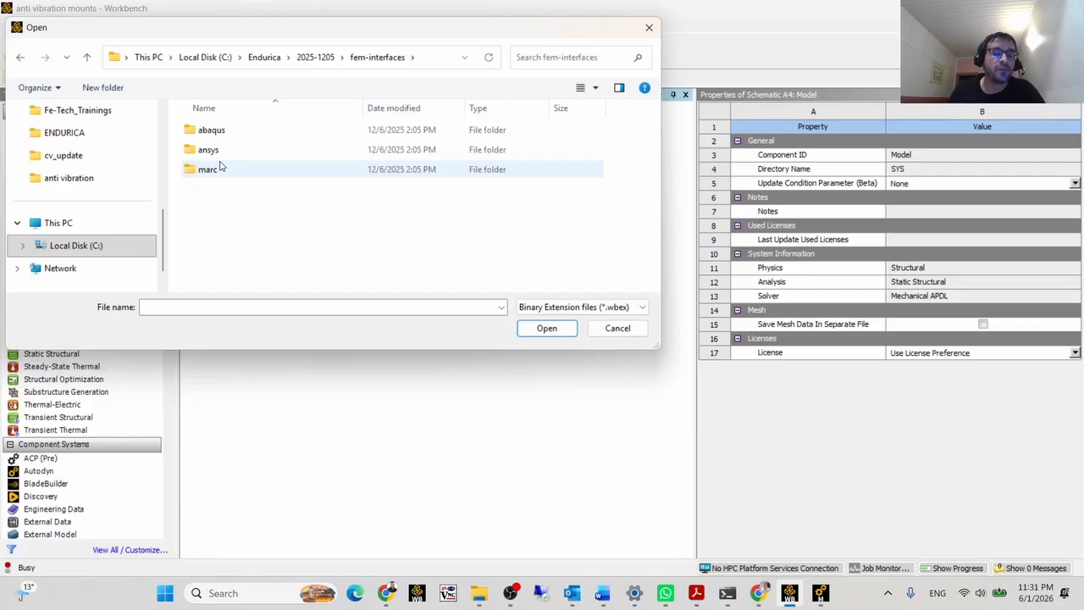
{"action": "left_click", "coordinate": [215, 153]}
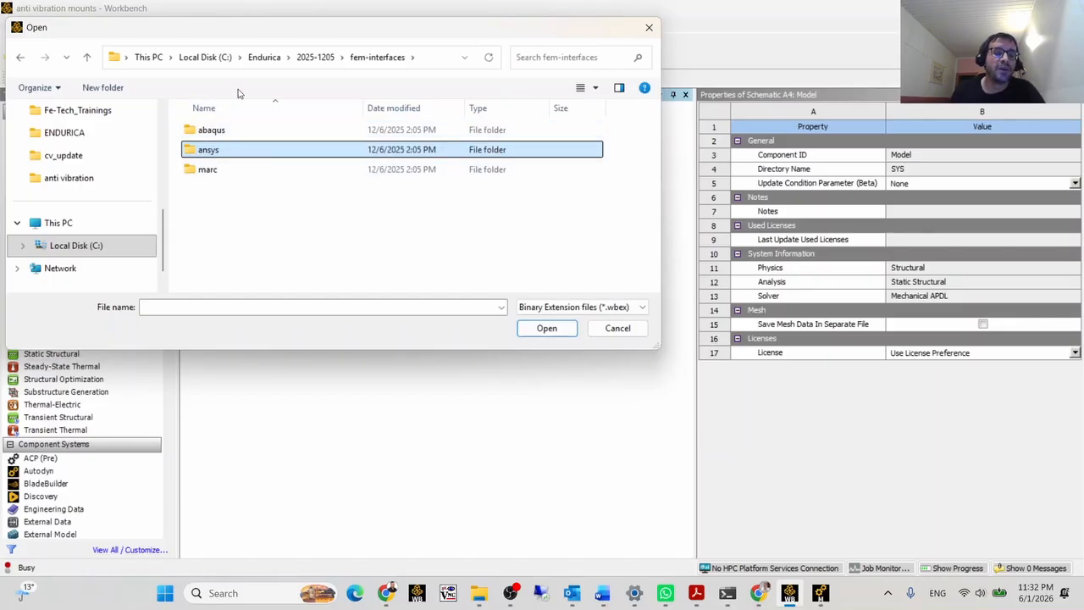
{"action": "double_click", "coordinate": [213, 151]}
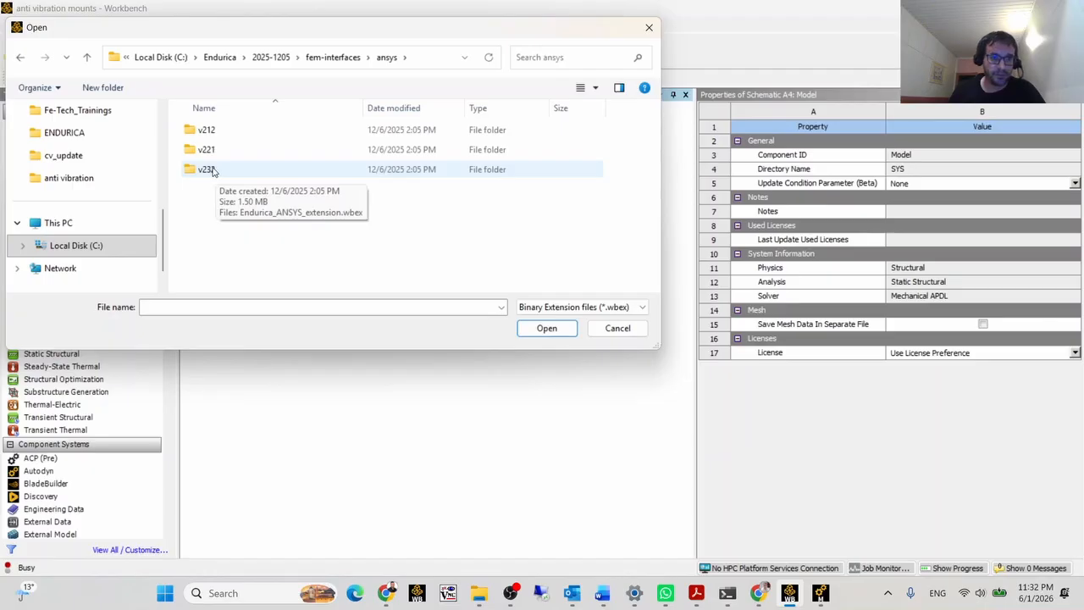
{"action": "double_click", "coordinate": [207, 171]}
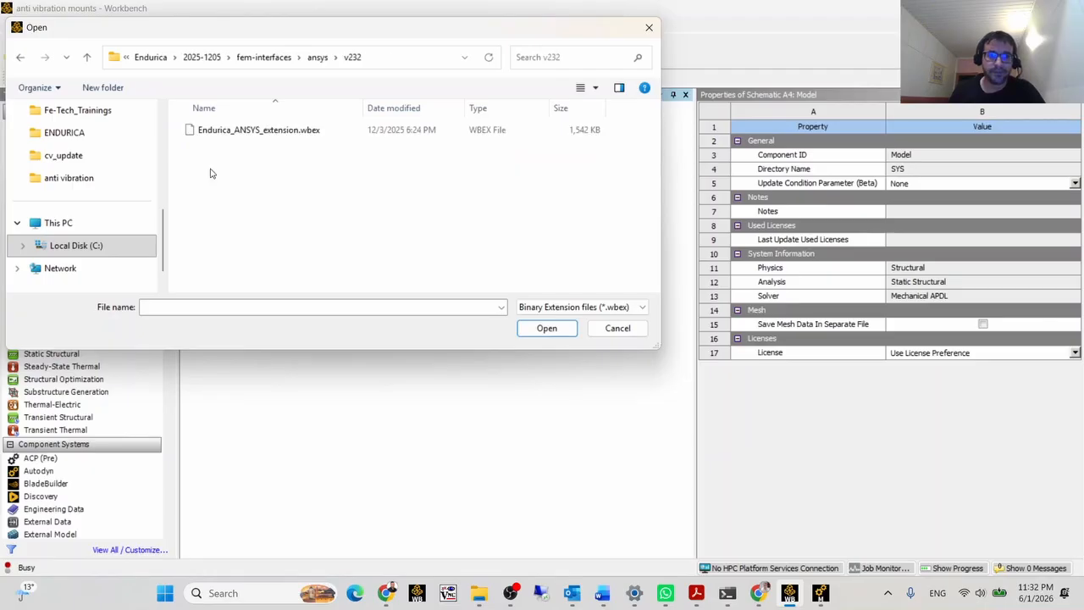
{"action": "left_click", "coordinate": [236, 129]}
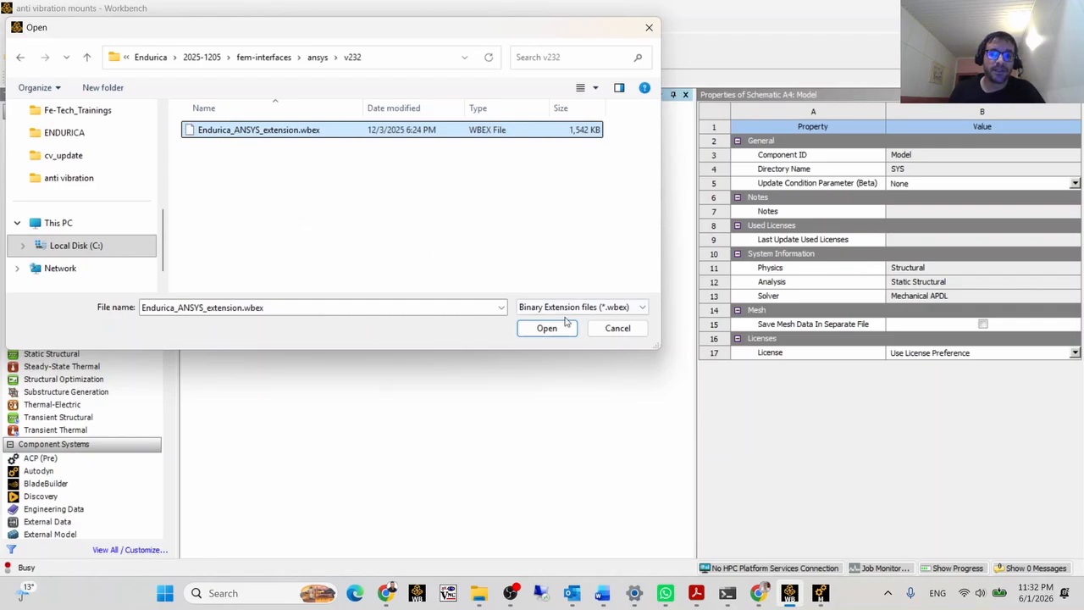
{"action": "left_click", "coordinate": [618, 329]}
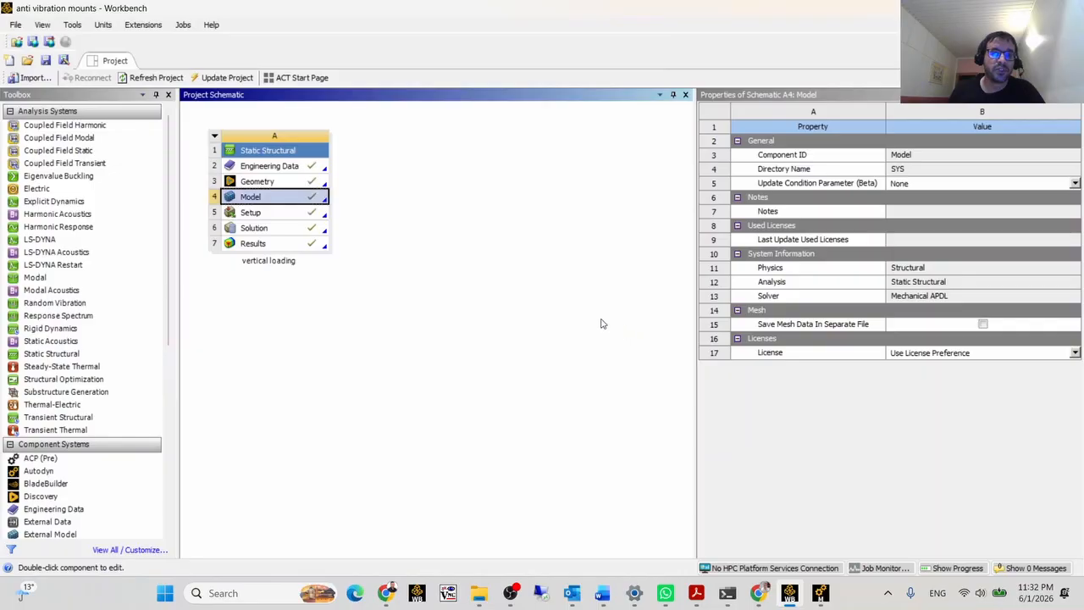
- Check the Endurica add-in in Ansys Mechanical and open the extension management window in Workbench
{"action": "left_click", "coordinate": [142, 26]}
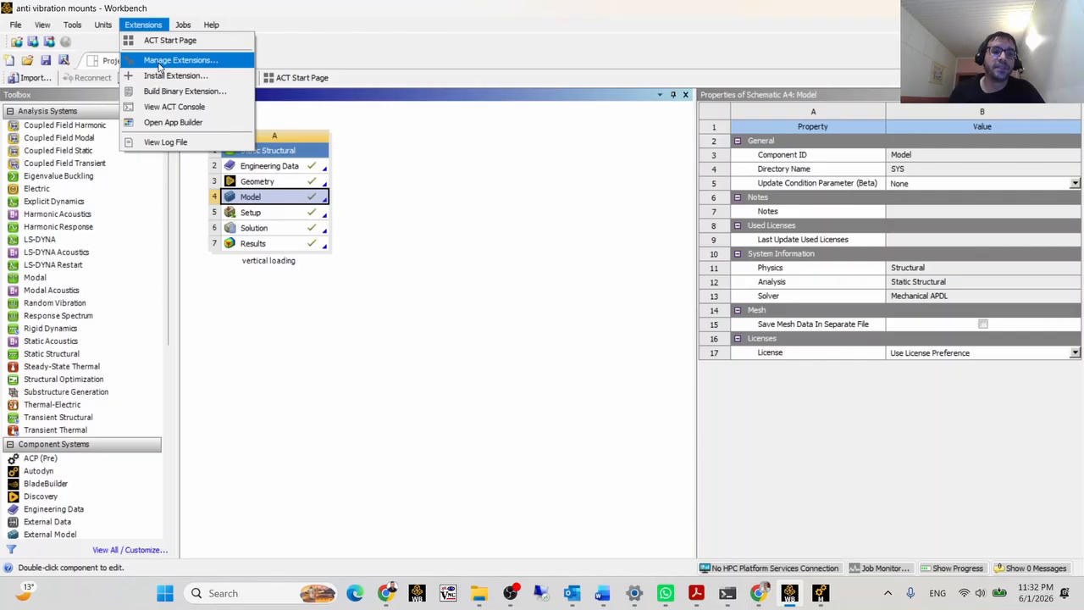
{"action": "key", "text": "alt+Tab"}
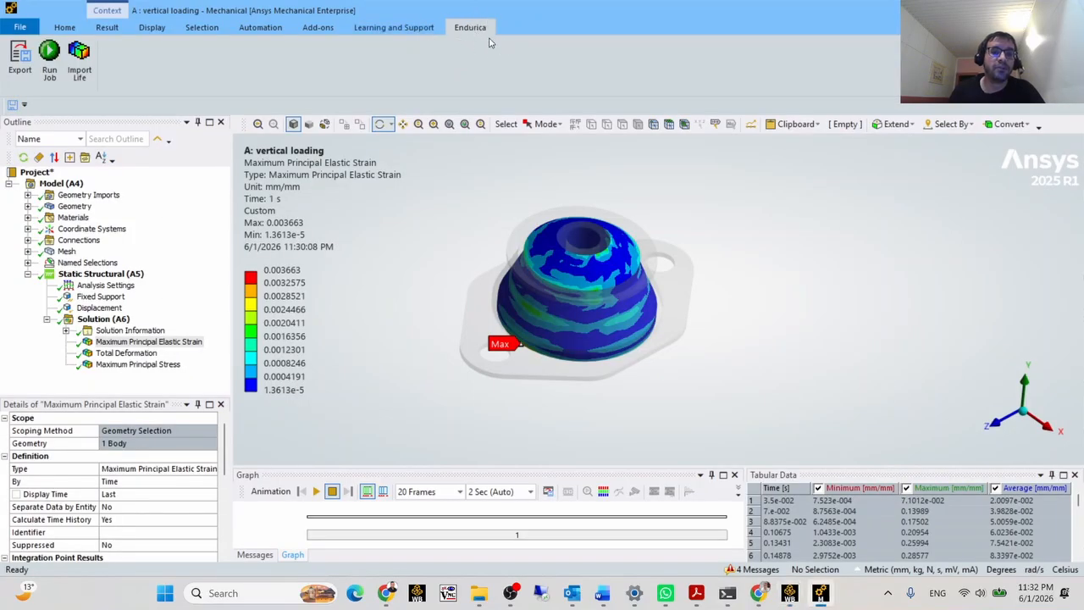
{"action": "key", "text": "alt+Tab"}
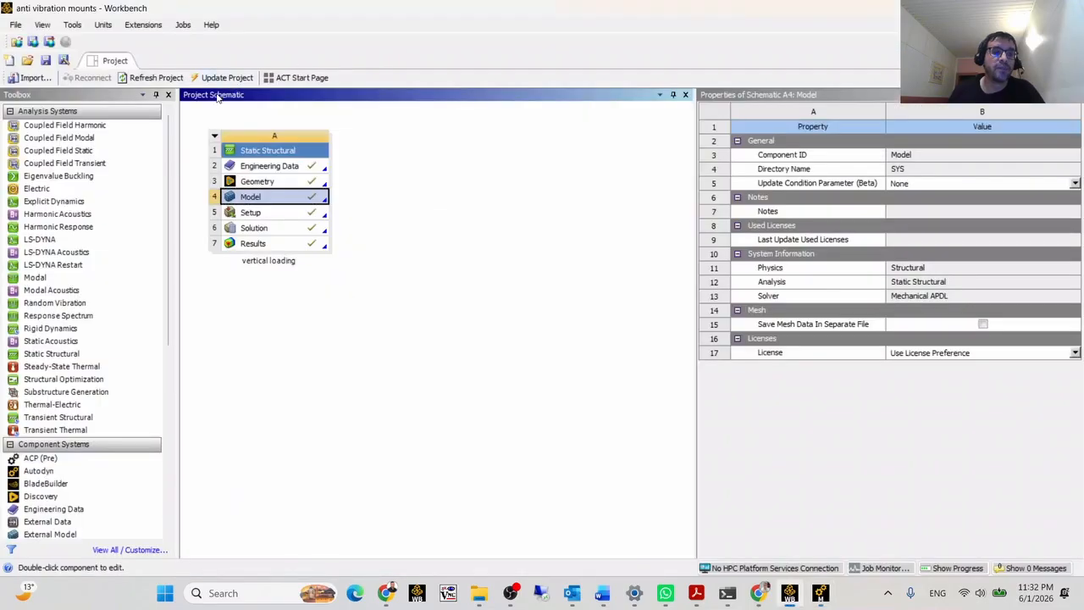
{"action": "left_click", "coordinate": [143, 25]}
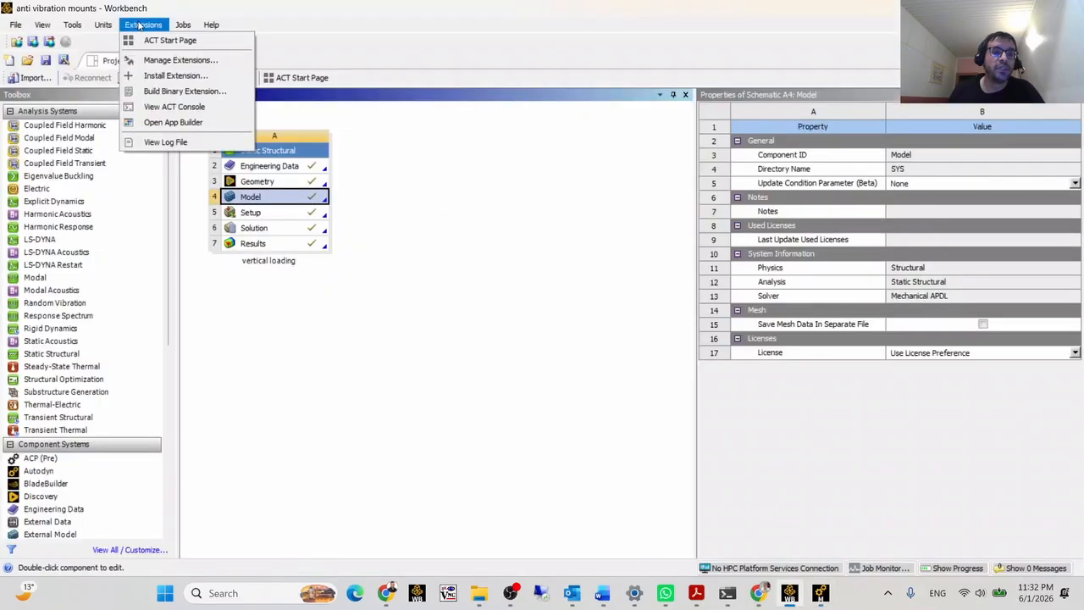
{"action": "left_click", "coordinate": [172, 61]}
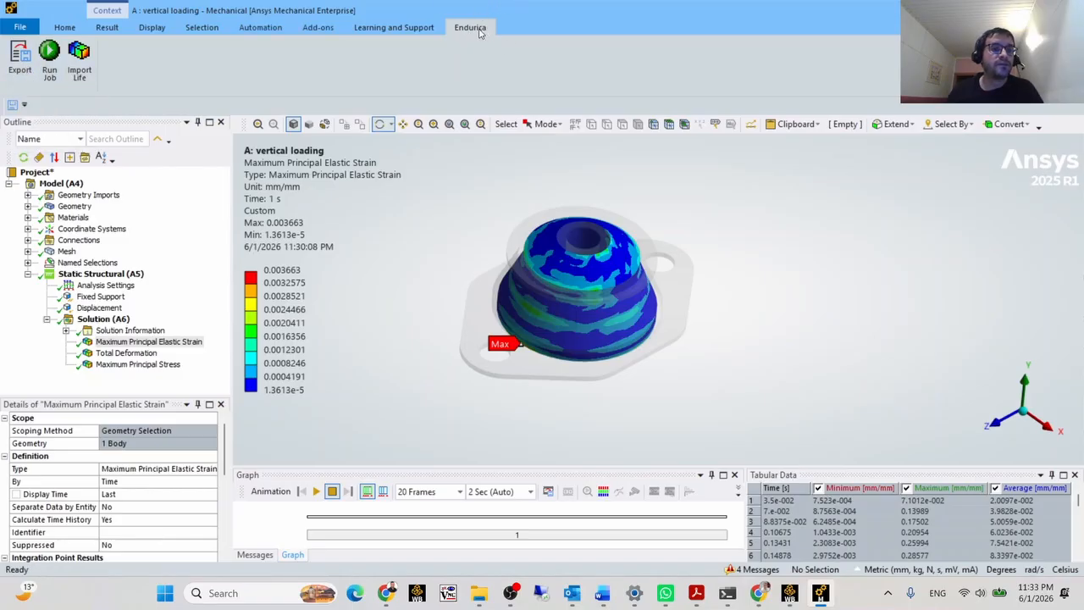
- Start an Endurica export and include the rubber element set and all Static Structural result sets, from undeformed to time 1.00000
{"action": "left_click", "coordinate": [19, 58]}
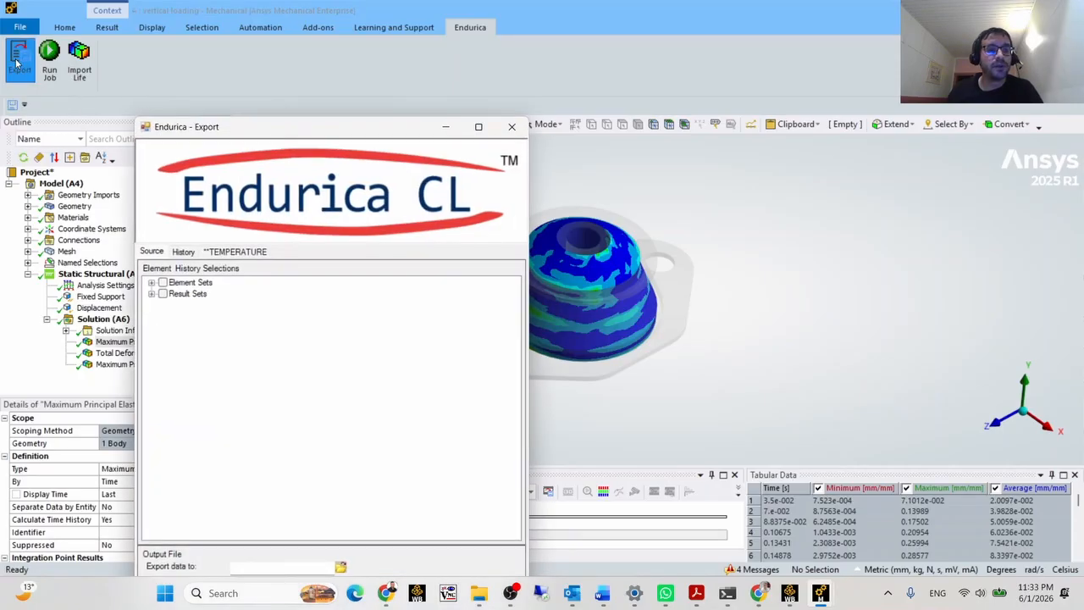
{"action": "left_click", "coordinate": [152, 284]}
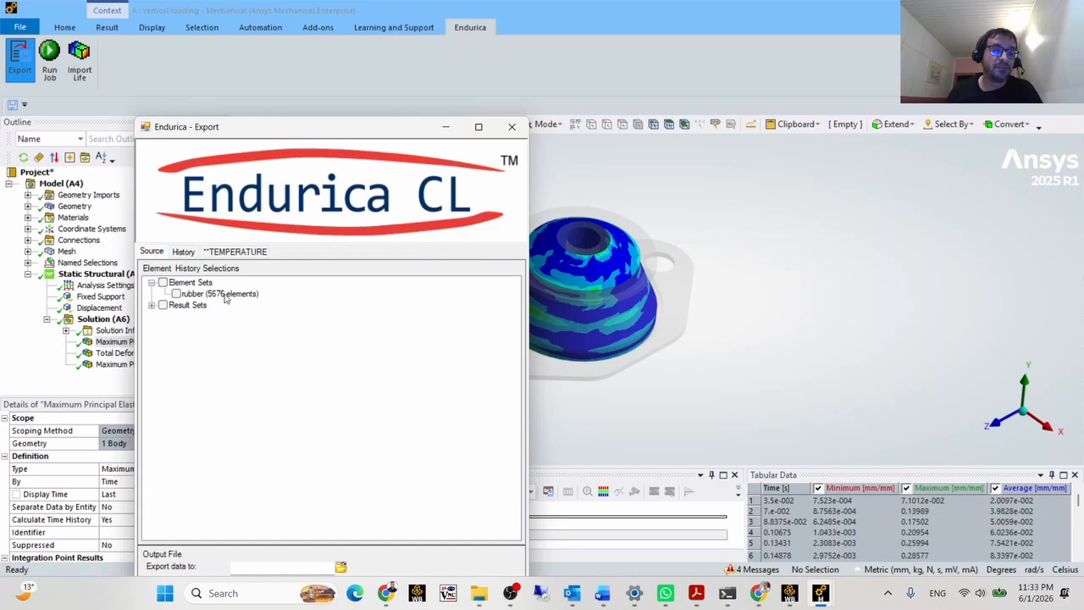
{"action": "left_click", "coordinate": [176, 294]}
{"action": "left_click", "coordinate": [177, 294]}
{"action": "left_click", "coordinate": [163, 282]}
{"action": "scroll", "coordinate": [212, 320], "scroll_direction": "down", "scroll_amount": 18}
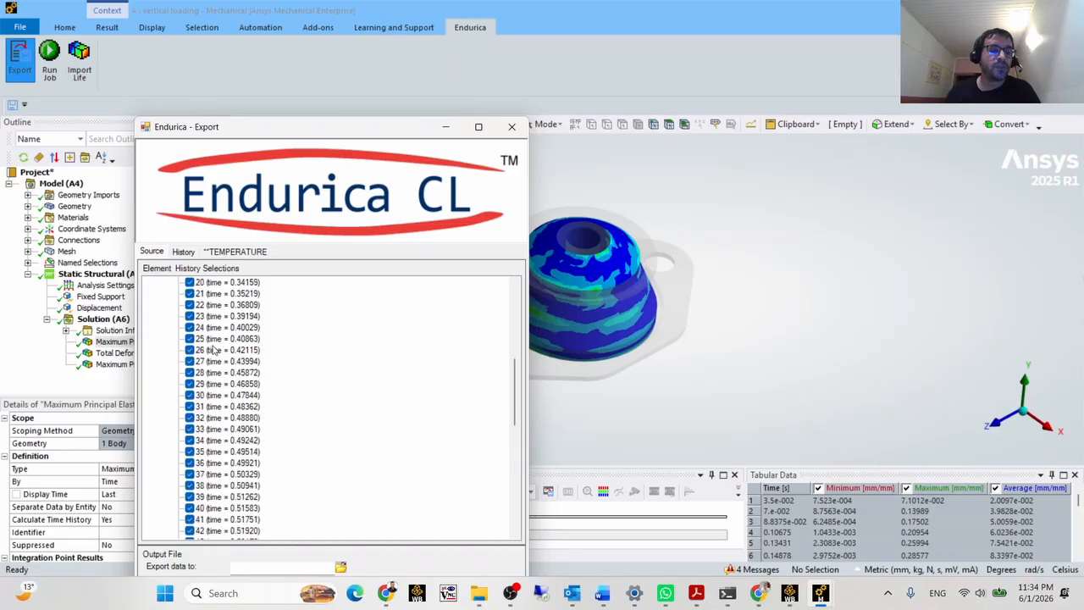
{"action": "scroll", "coordinate": [215, 350], "scroll_direction": "up", "scroll_amount": 18}
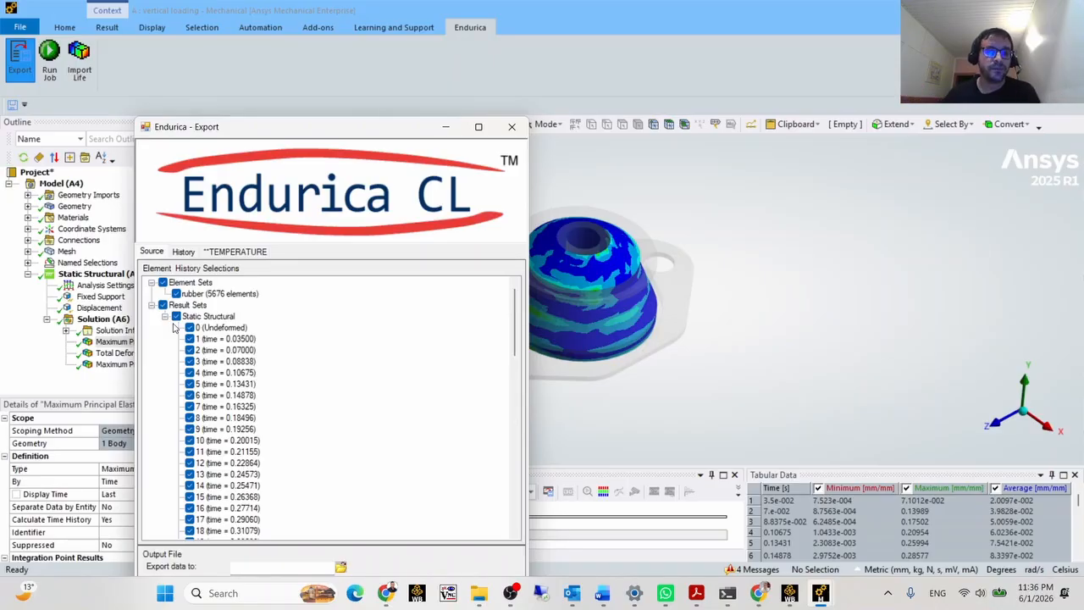
{"action": "scroll", "coordinate": [223, 331], "scroll_direction": "down", "scroll_amount": 18}
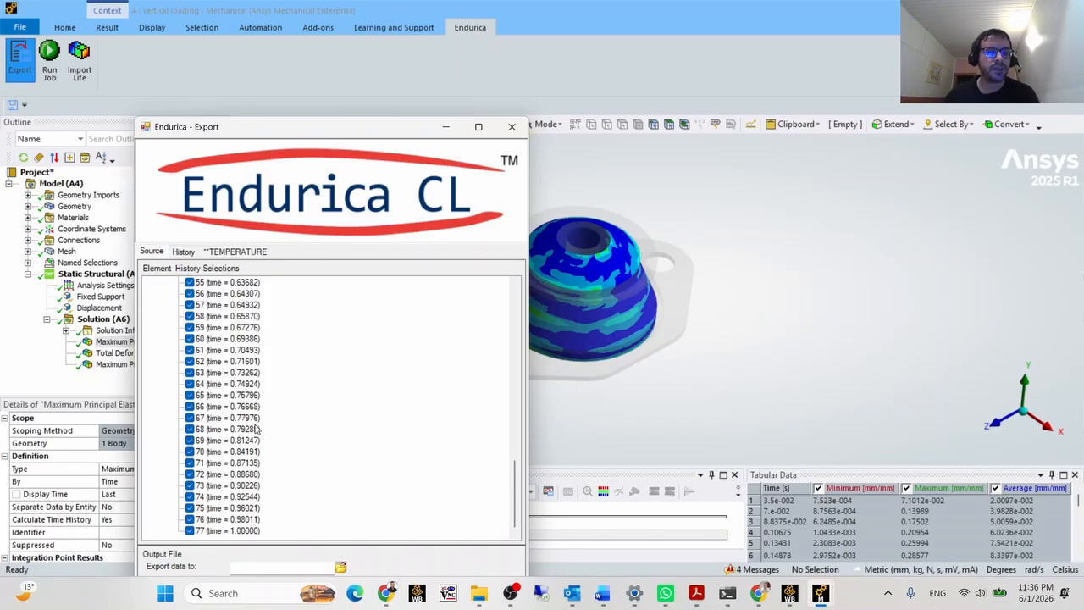
{"action": "scroll", "coordinate": [254, 427], "scroll_direction": "up", "scroll_amount": 20}
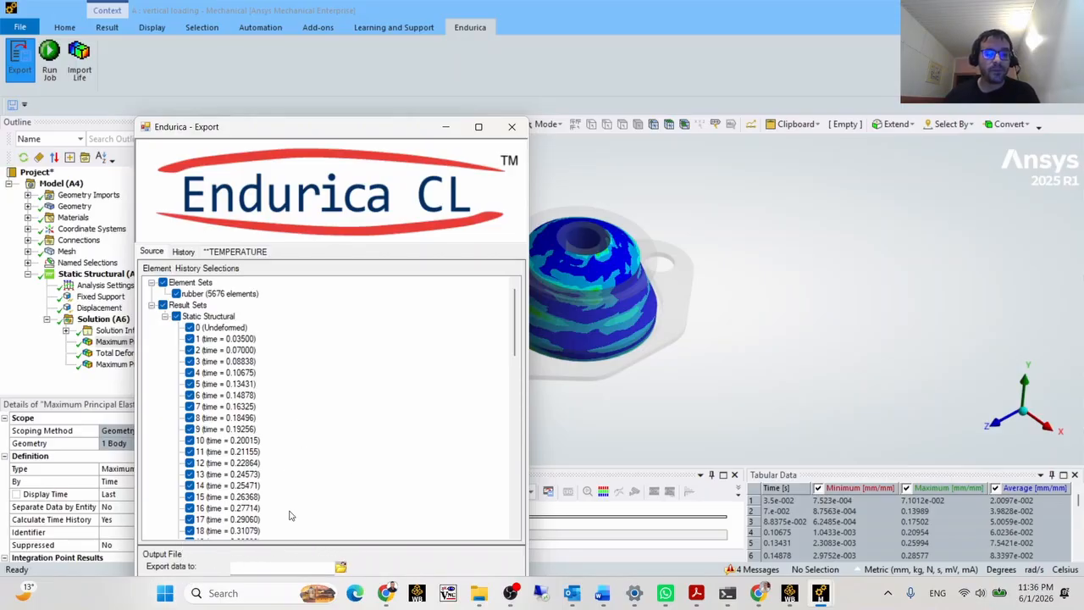
- Set the export output to Mount.ki.json in Desktop, MESHROOM_ENGINEERING, ENDURICA, and accept replacing the existing file
{"action": "left_click", "coordinate": [340, 566]}
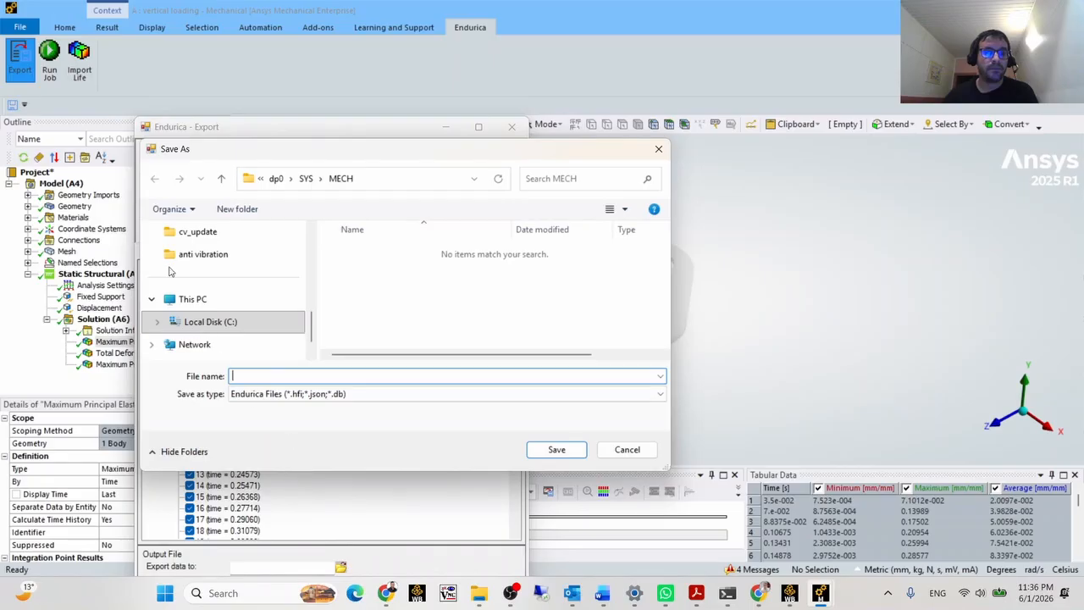
{"action": "scroll", "coordinate": [173, 273], "scroll_direction": "up", "scroll_amount": 6}
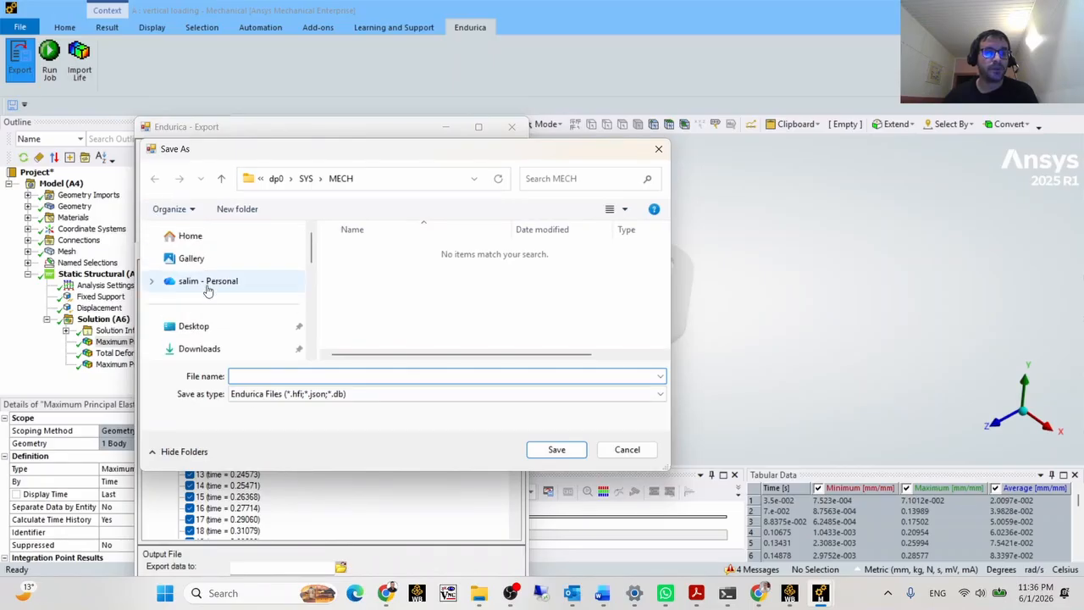
{"action": "left_click", "coordinate": [196, 336]}
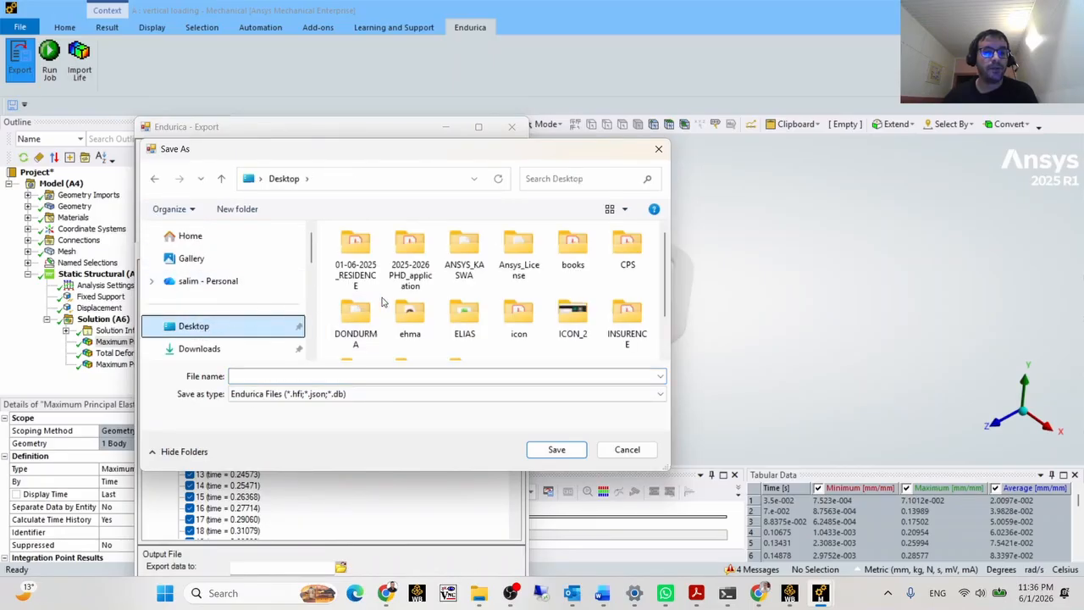
{"action": "left_click", "coordinate": [369, 314]}
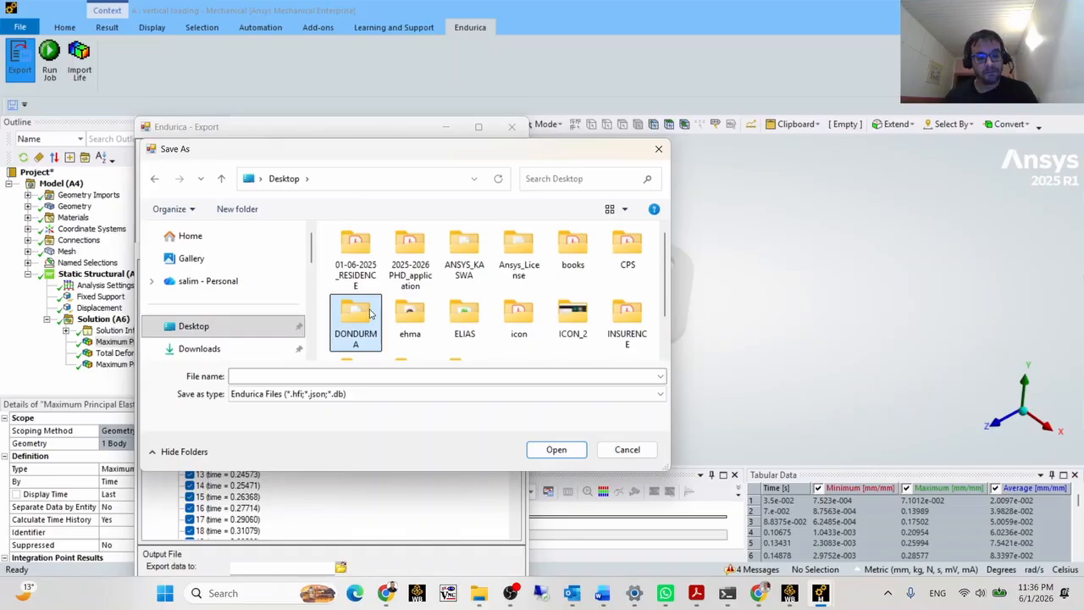
{"action": "scroll", "coordinate": [369, 313], "scroll_direction": "down", "scroll_amount": 1}
{"action": "double_click", "coordinate": [370, 315]}
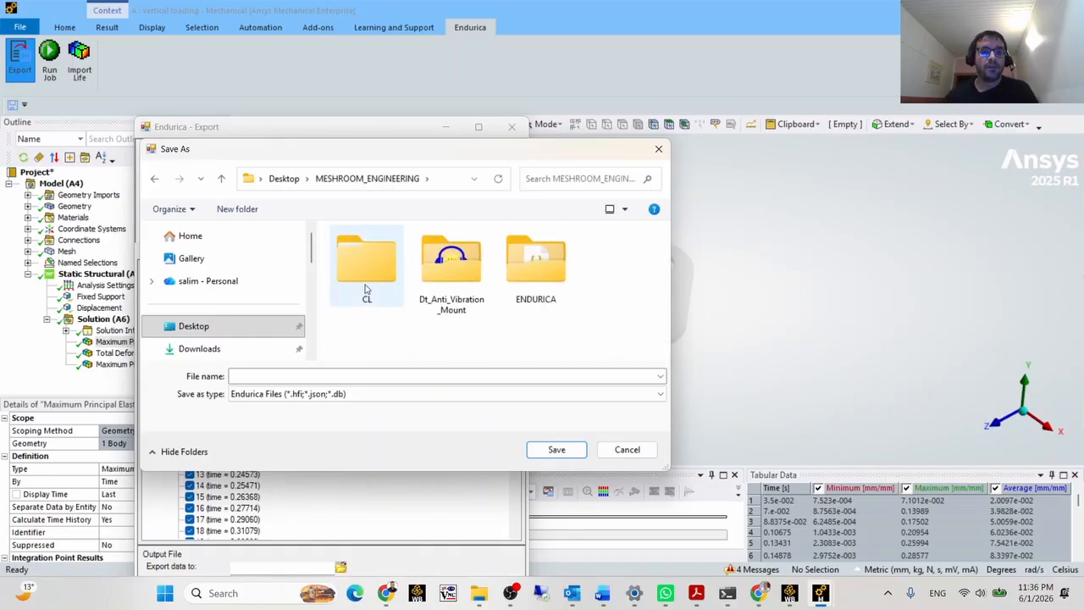
{"action": "double_click", "coordinate": [536, 263]}
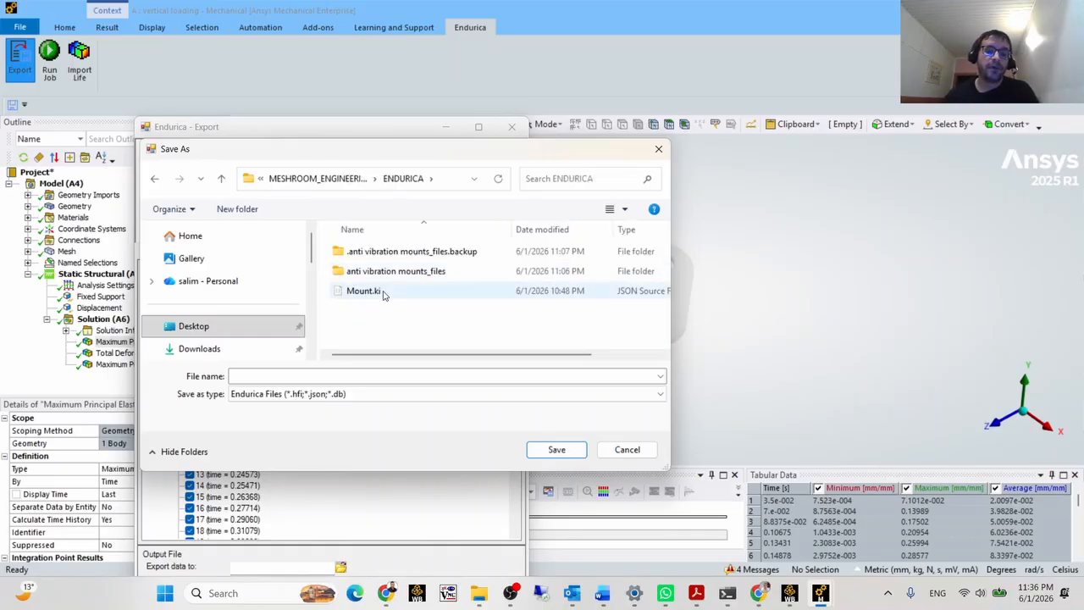
{"action": "left_click", "coordinate": [383, 293]}
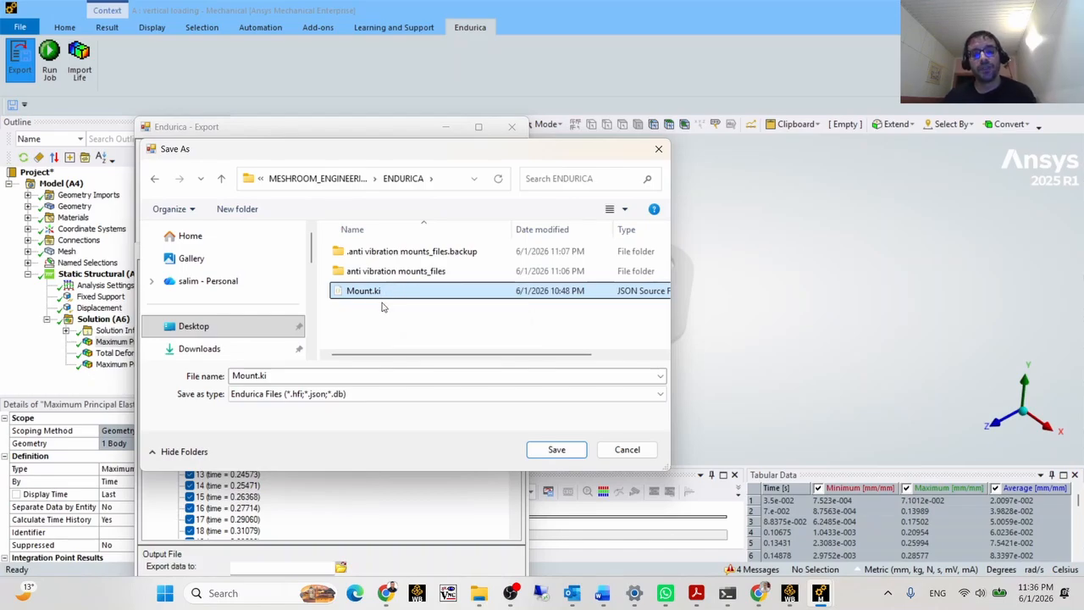
{"action": "key", "text": "Return"}
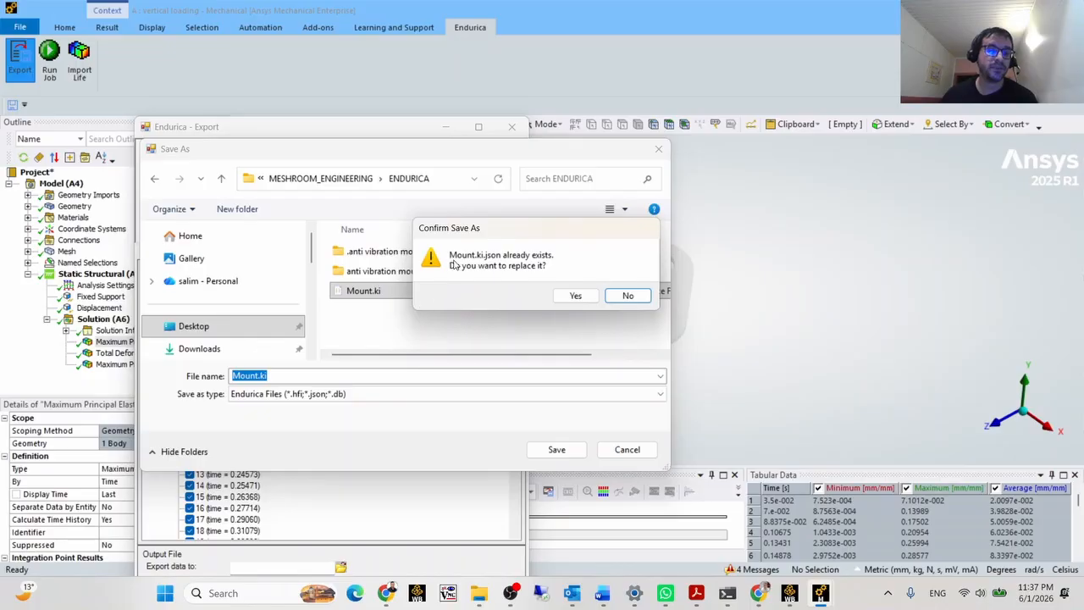
{"action": "left_click", "coordinate": [575, 297]}
- Export the Static Structural history as a 3D Bulk model with hydrostatic pressure included, and close the Endurica export window
{"action": "key", "text": "alt+Tab"}
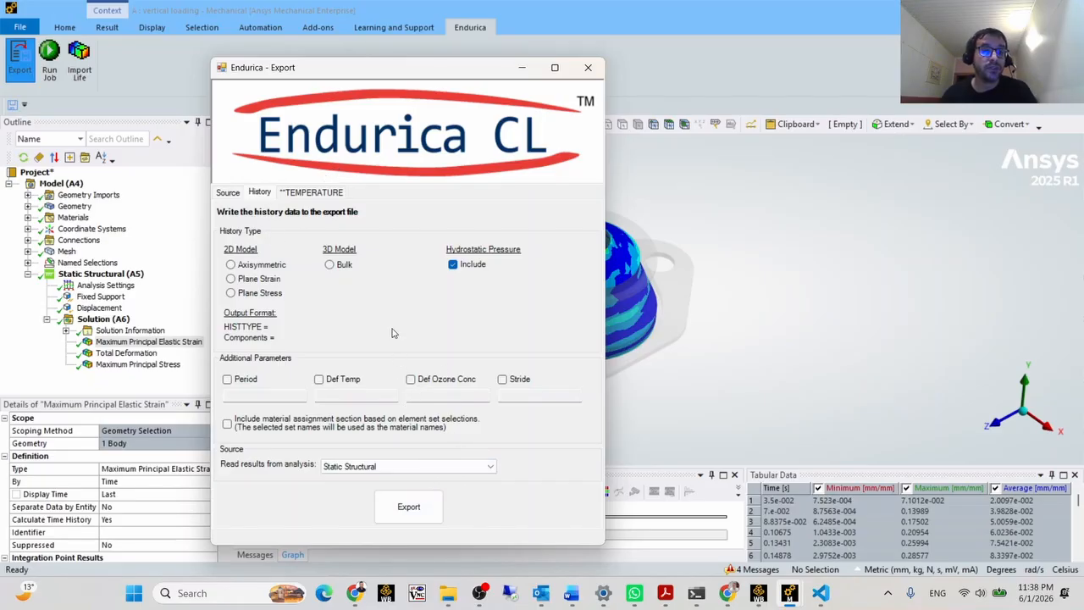
{"action": "left_click", "coordinate": [329, 266]}
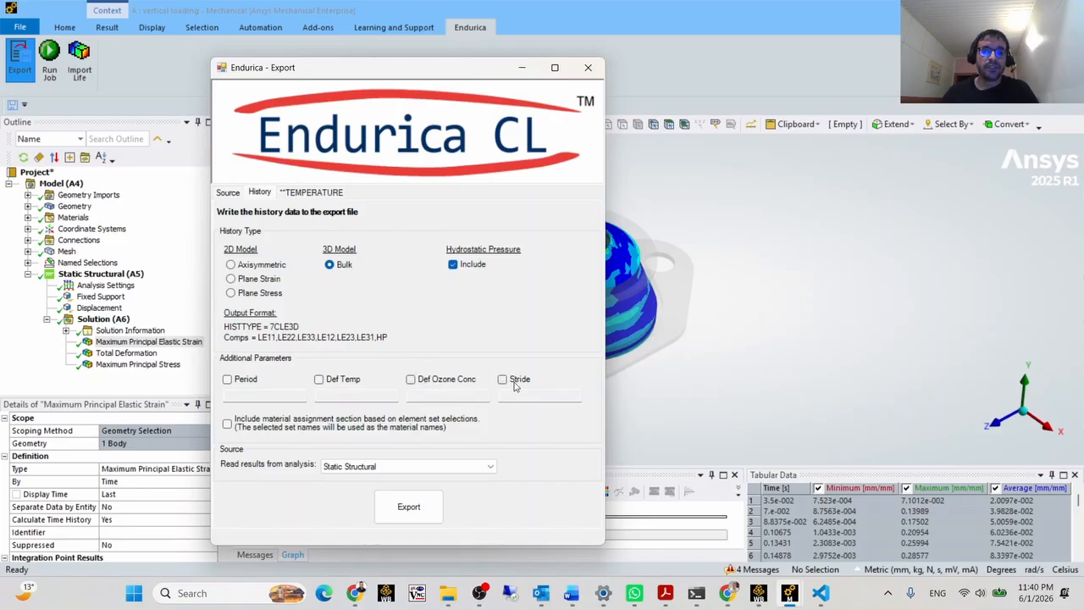
{"action": "key", "text": "Tab"}
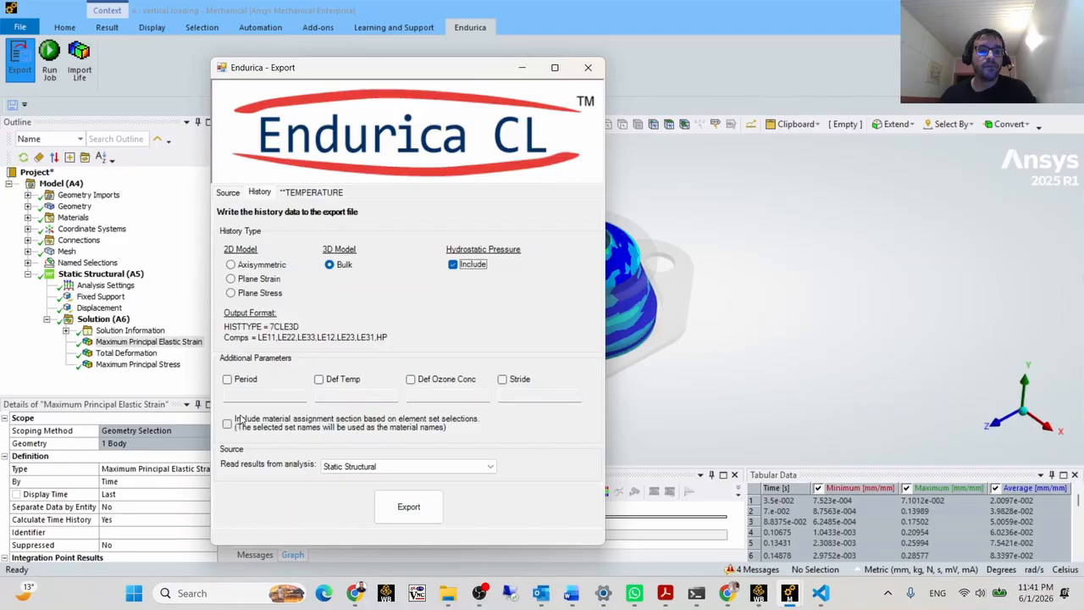
{"action": "left_click", "coordinate": [230, 195]}
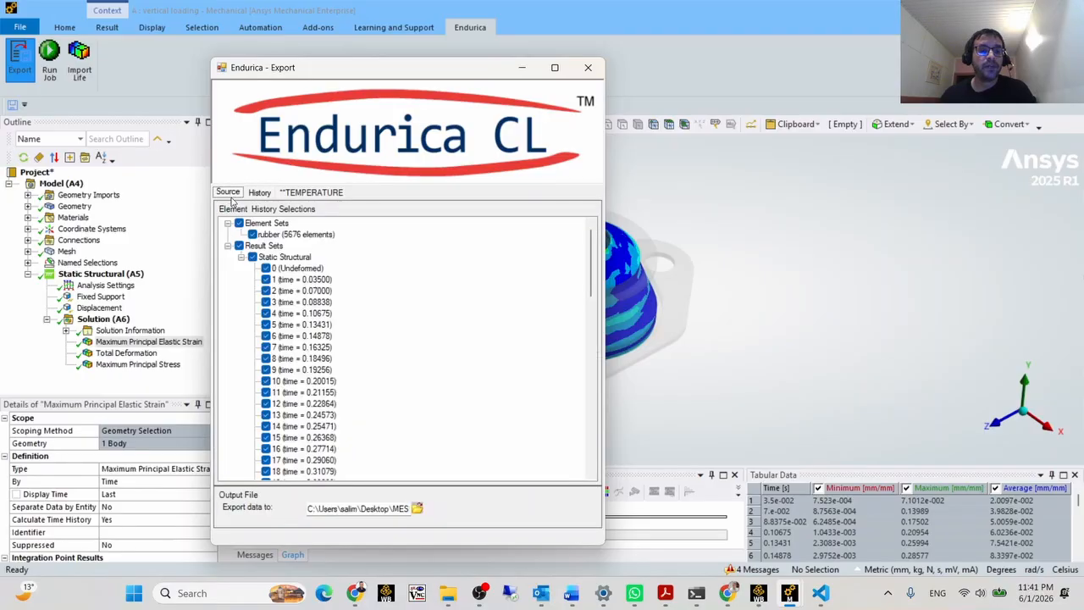
{"action": "left_click", "coordinate": [261, 194]}
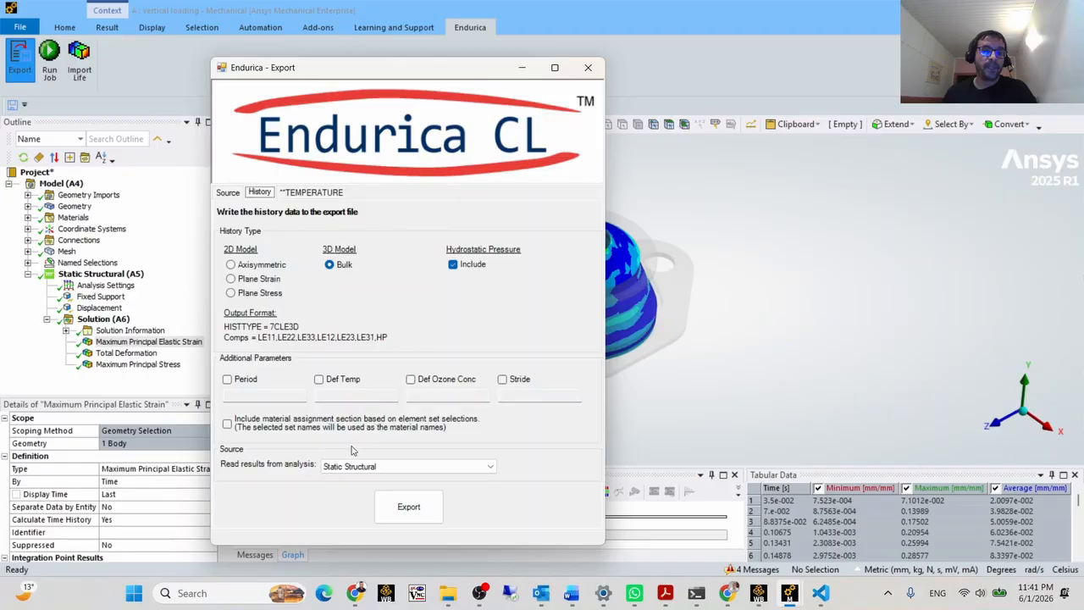
{"action": "left_click", "coordinate": [409, 507]}
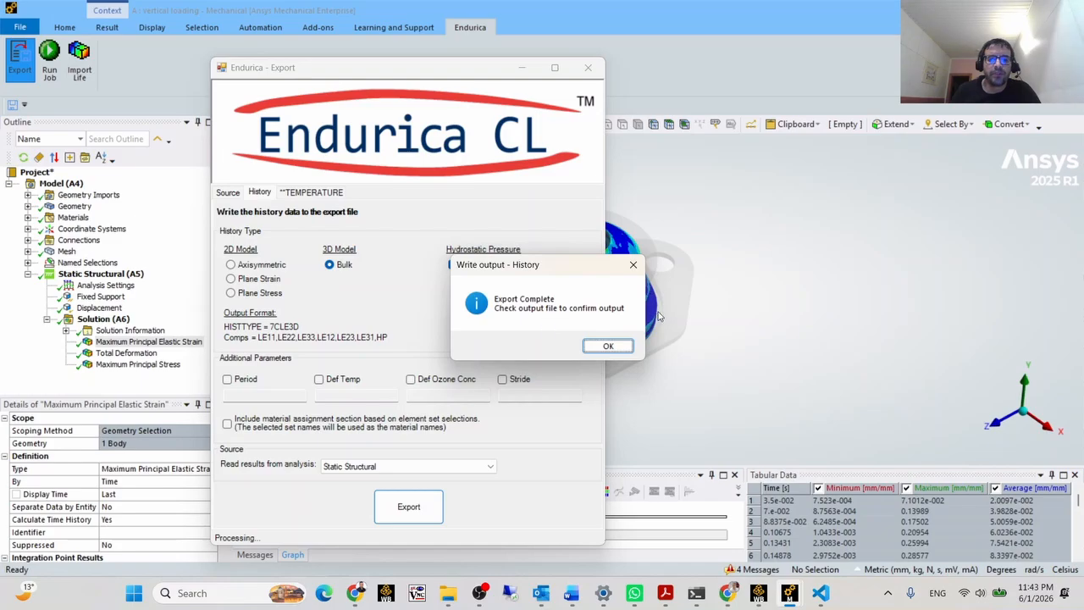
{"action": "left_click", "coordinate": [609, 347]}
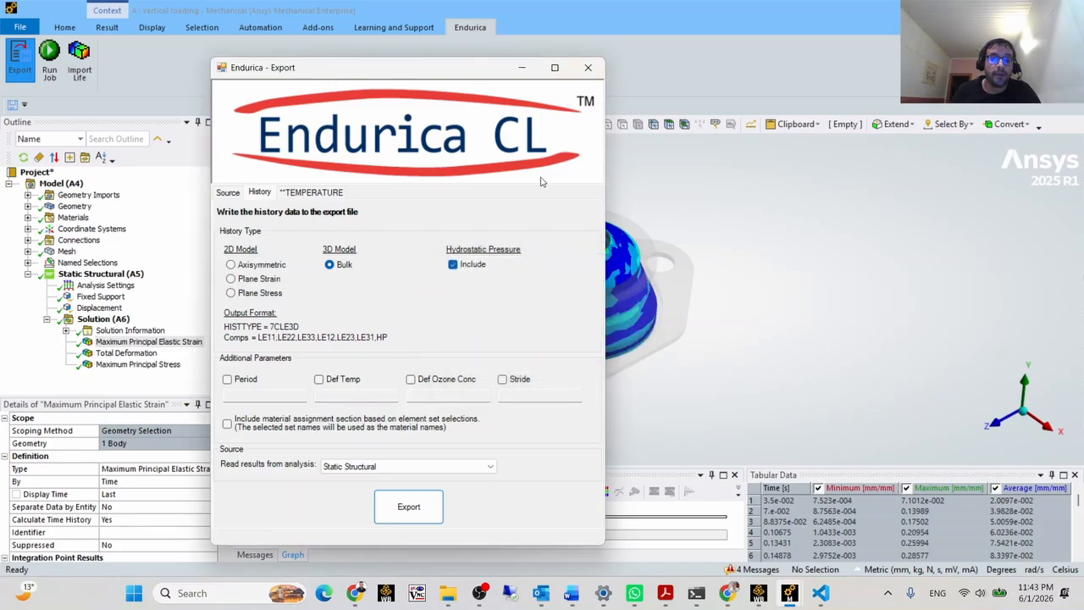
{"action": "left_click", "coordinate": [588, 67]}
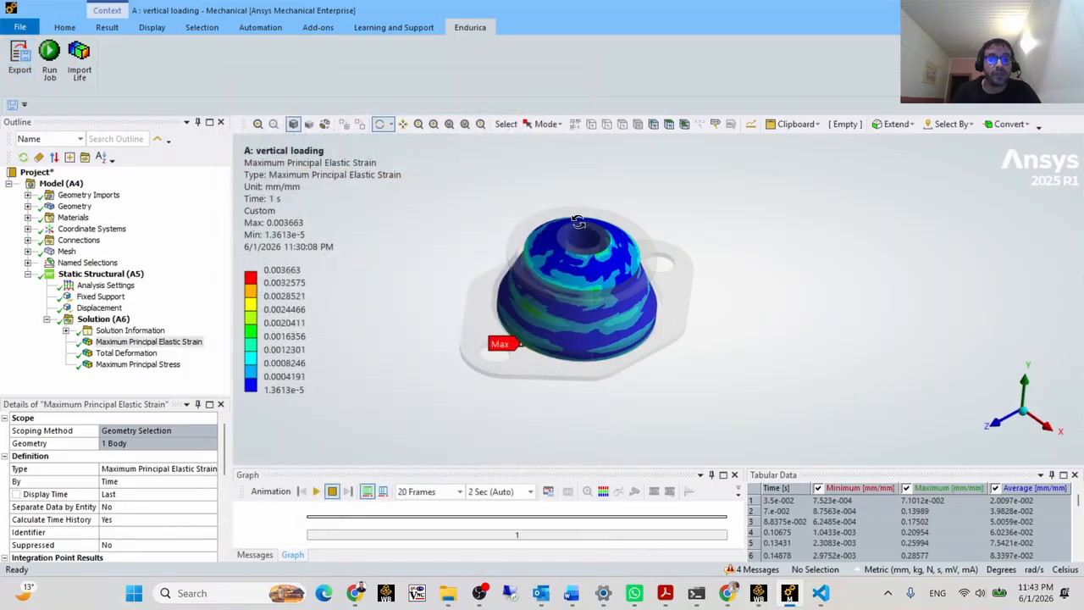
- Switch to Visual Studio Code to inspect the history section of Mount.ki.json, and check the exported Mount.ki files in the ENDURICA folder
{"action": "key", "text": "alt+Tab"}
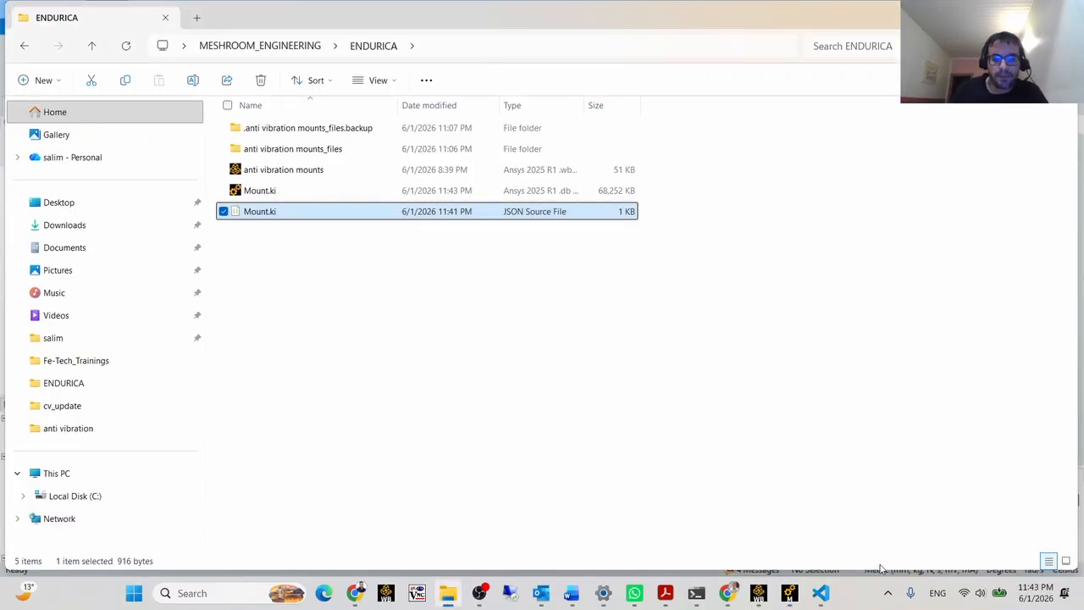
{"action": "left_click", "coordinate": [819, 586]}
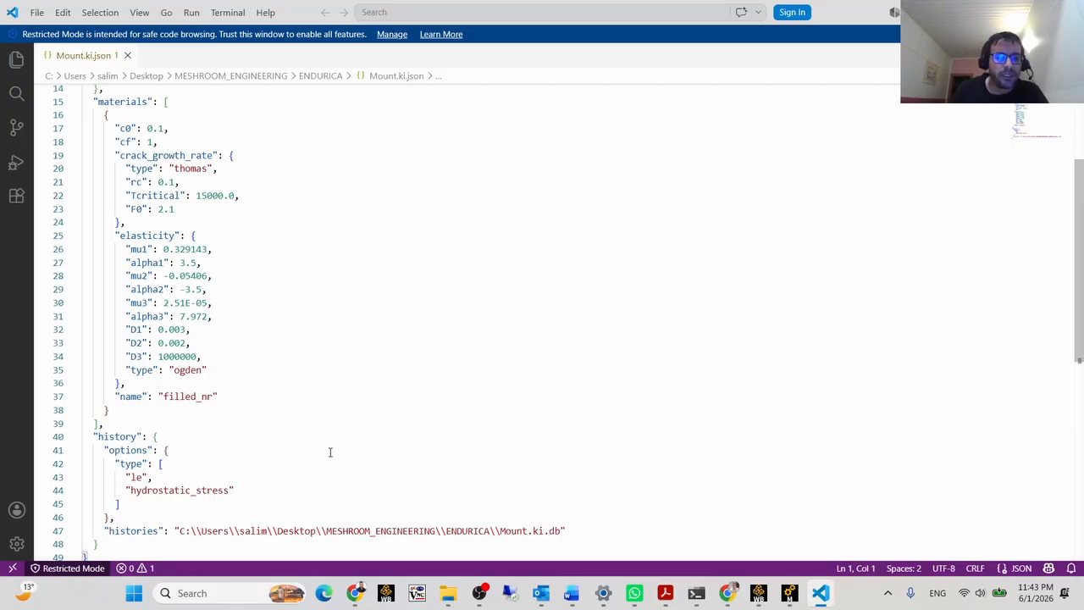
{"action": "scroll", "coordinate": [236, 510], "scroll_direction": "down", "scroll_amount": 3}
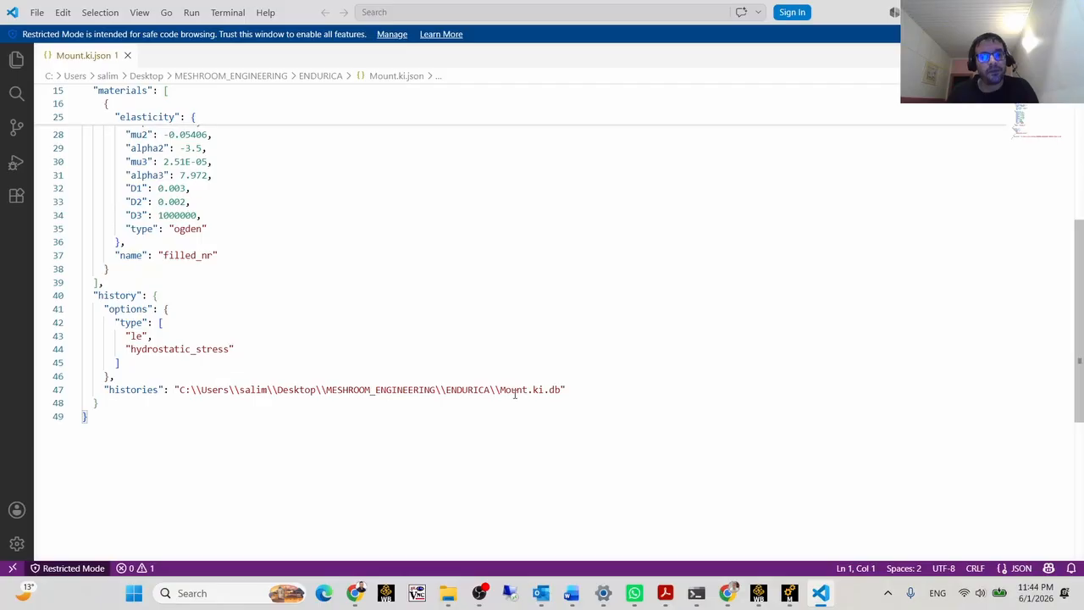
{"action": "key", "text": "alt+Tab"}
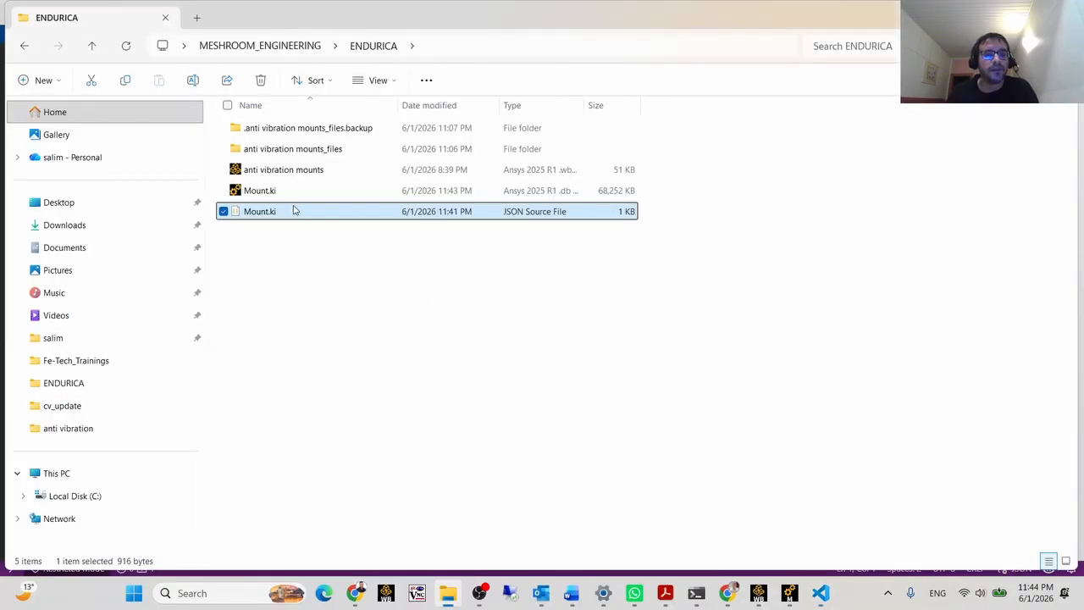
{"action": "left_click", "coordinate": [262, 194]}
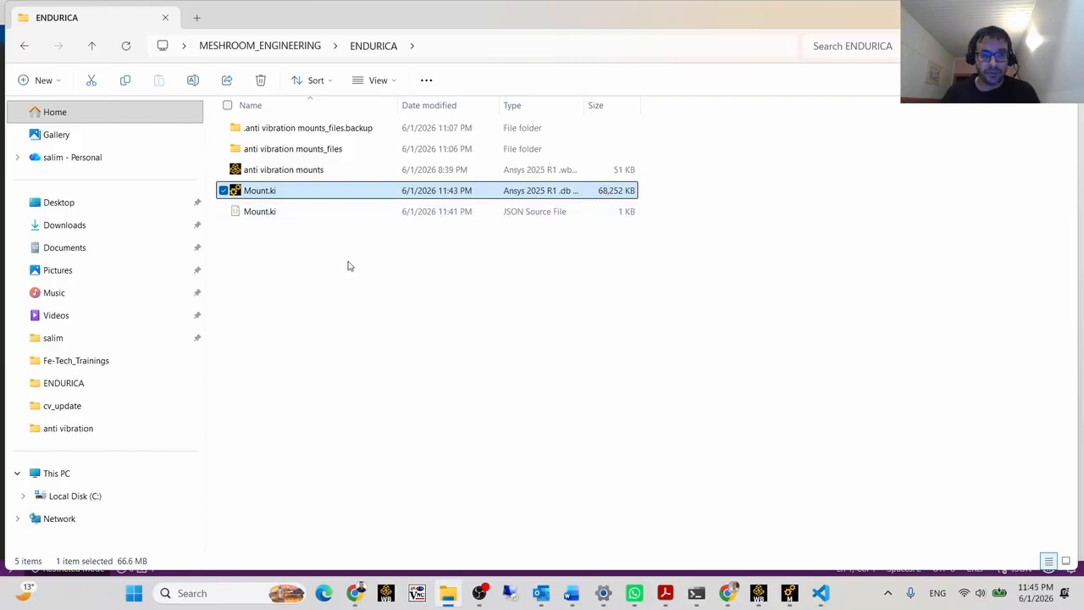
{"action": "left_click", "coordinate": [284, 219]}
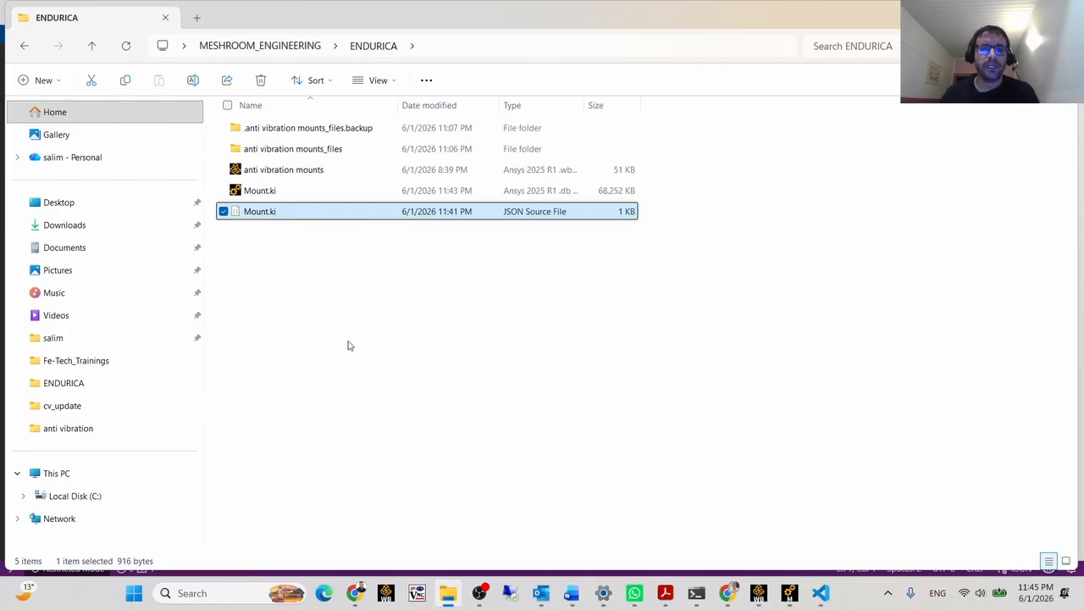
- Compare the Ogden elasticity constants in Mount.ki.json with those of Rubber_Ogden_Increasing in the Engineering Data of Ansys Workbench
{"action": "double_click", "coordinate": [299, 213]}
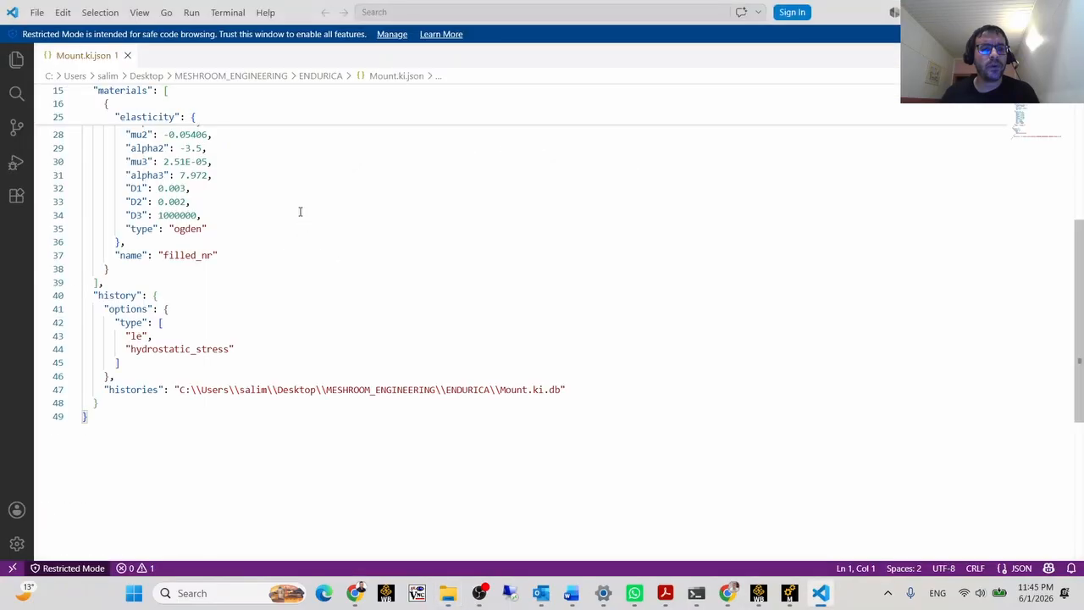
{"action": "scroll", "coordinate": [299, 212], "scroll_direction": "up", "scroll_amount": 5}
{"action": "scroll", "coordinate": [296, 216], "scroll_direction": "down", "scroll_amount": 2}
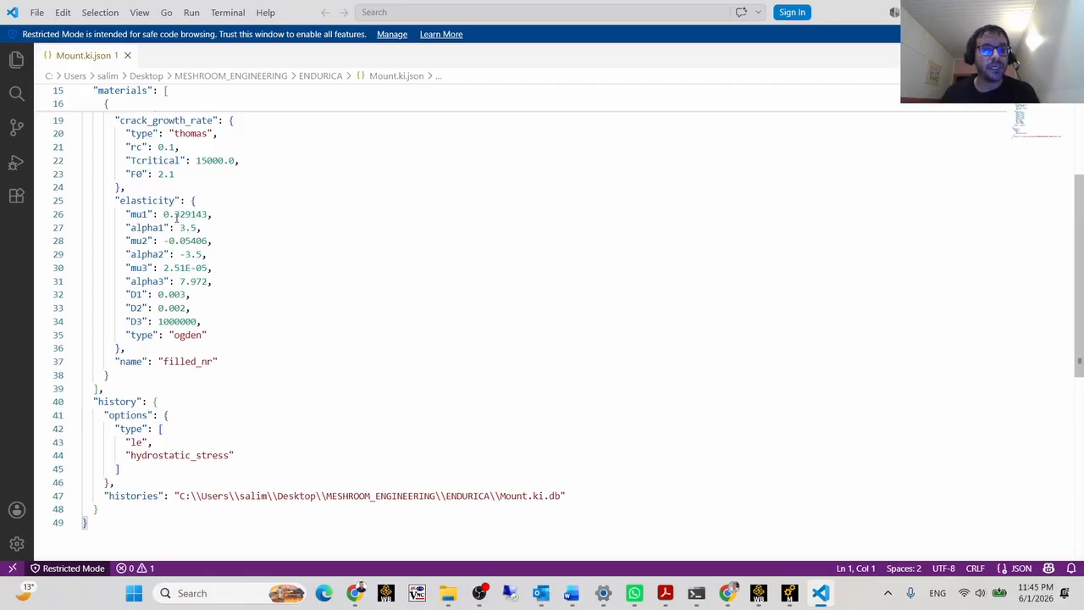
{"action": "key", "text": "alt+Tab"}
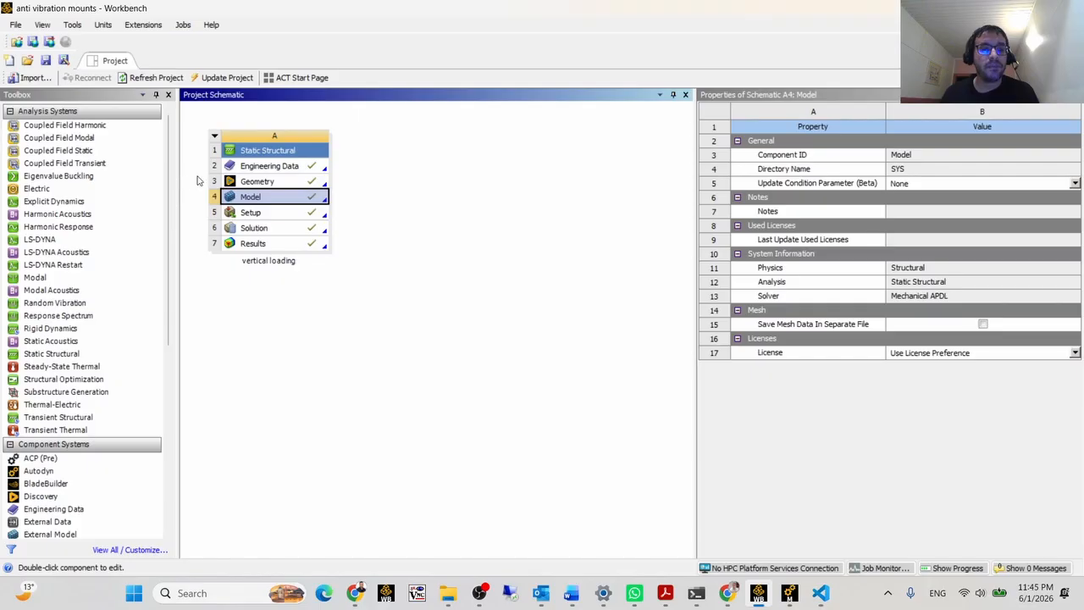
{"action": "left_click", "coordinate": [271, 166]}
{"action": "double_click", "coordinate": [271, 166]}
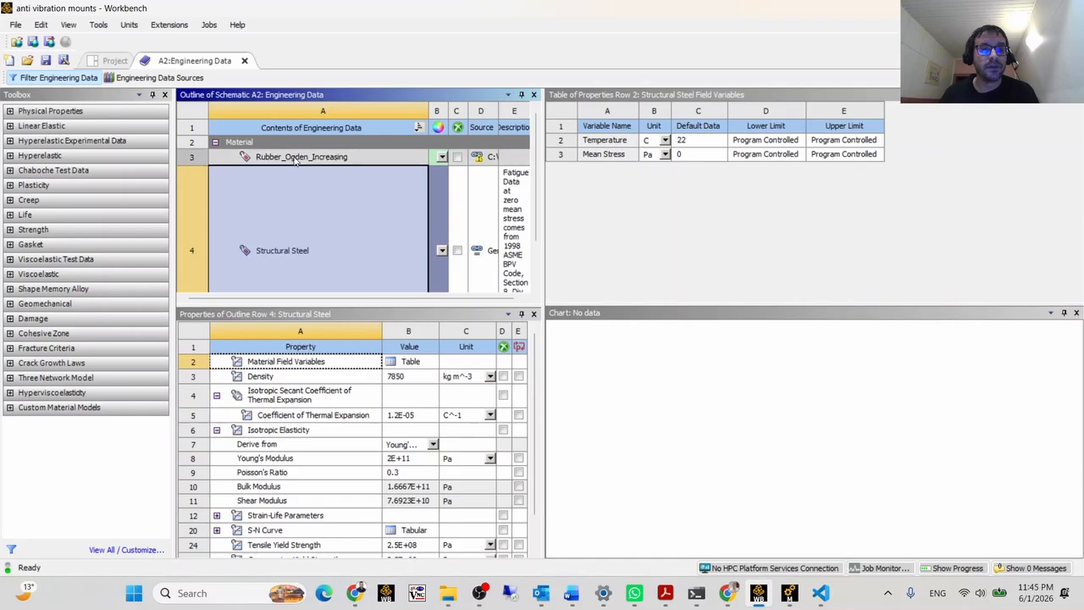
{"action": "left_click", "coordinate": [295, 159]}
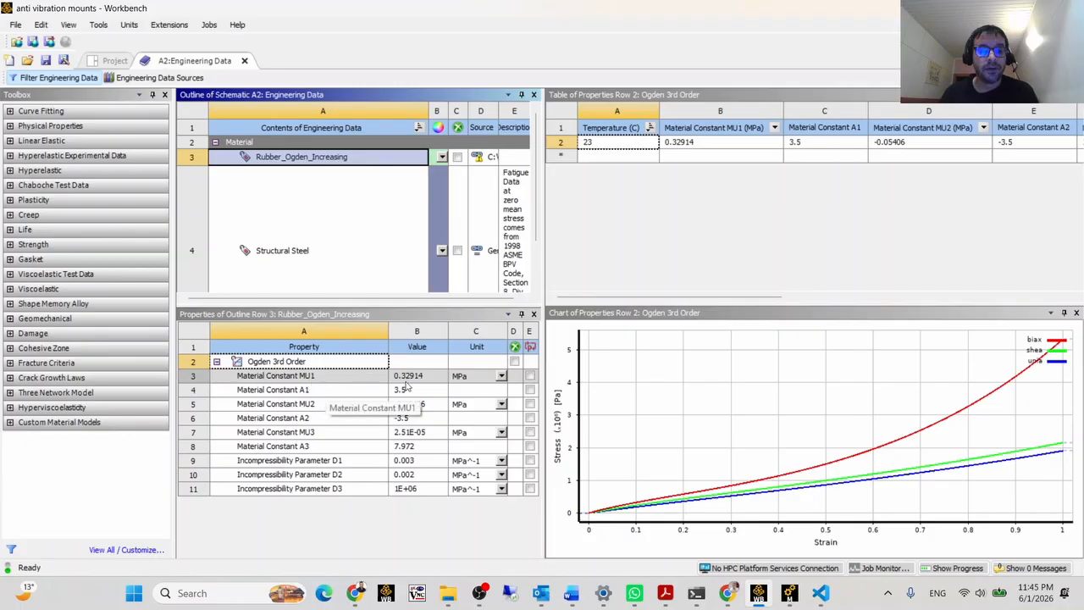
{"action": "key", "text": "alt+Tab"}
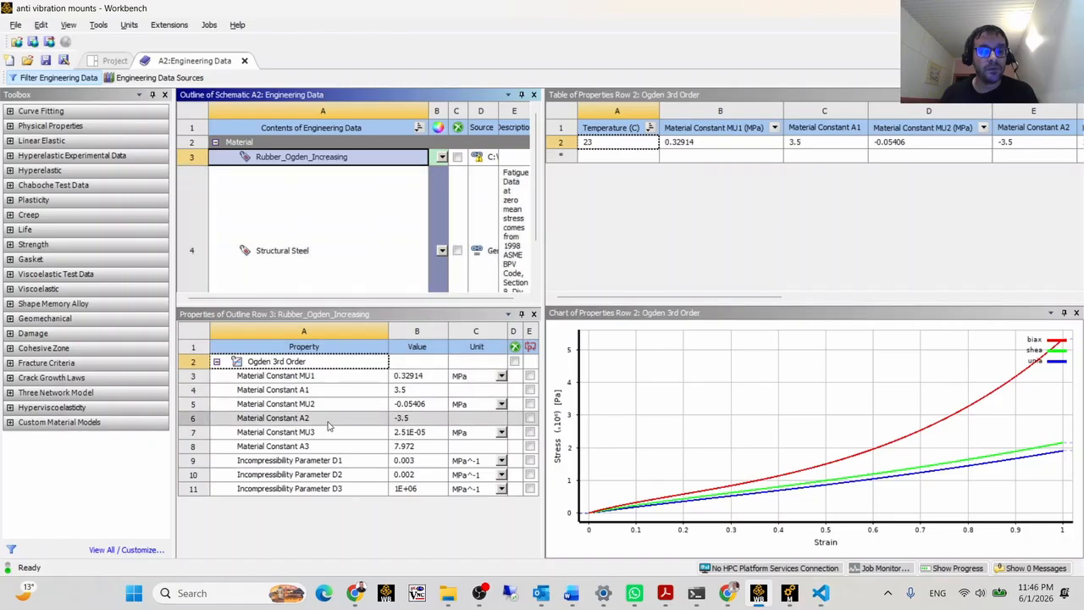
{"action": "key", "text": "alt+Tab"}
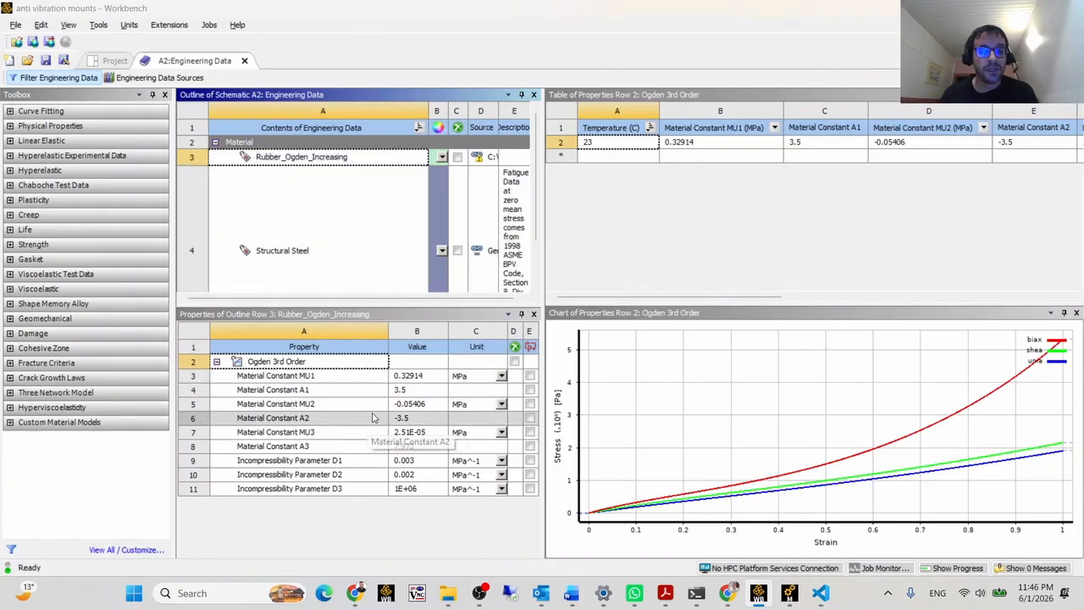
- Cross-check the mu, alpha and D constants in Mount.ki.json against Rubber_Ogden_Increasing's Ogden 3rd Order properties in Ansys Workbench, and review the file's opening sections
{"action": "key", "text": "alt+Tab"}
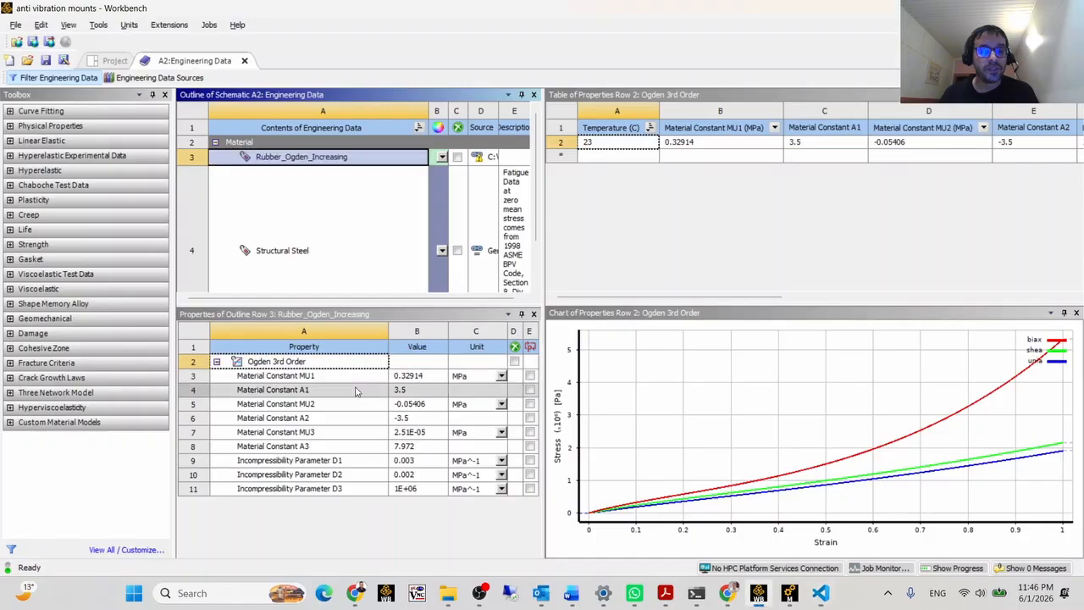
{"action": "key", "text": "alt+Tab"}
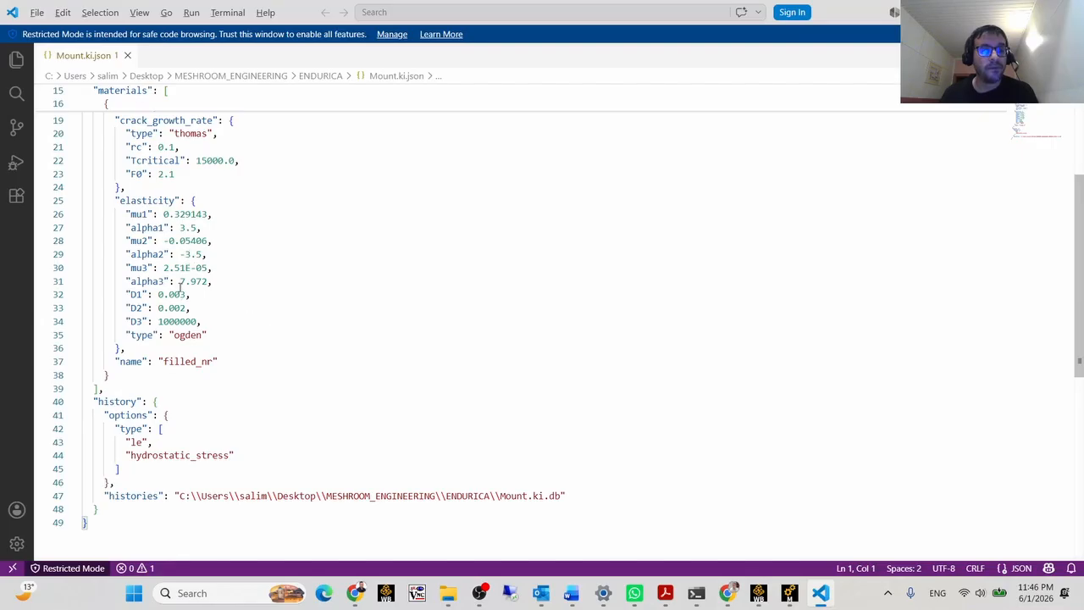
{"action": "key", "text": "alt+Tab"}
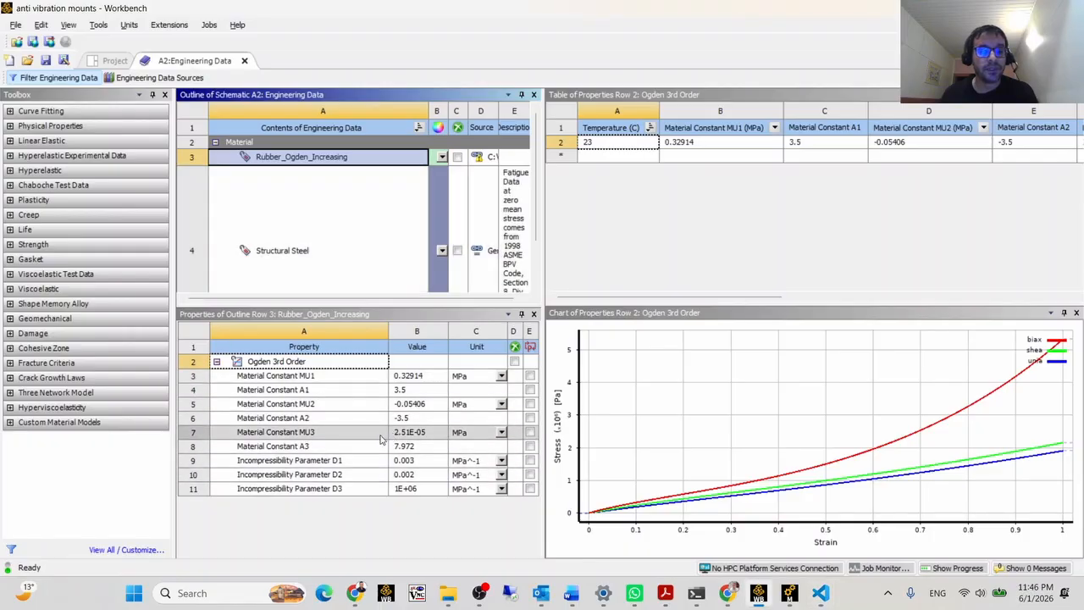
{"action": "key", "text": "alt+Tab"}
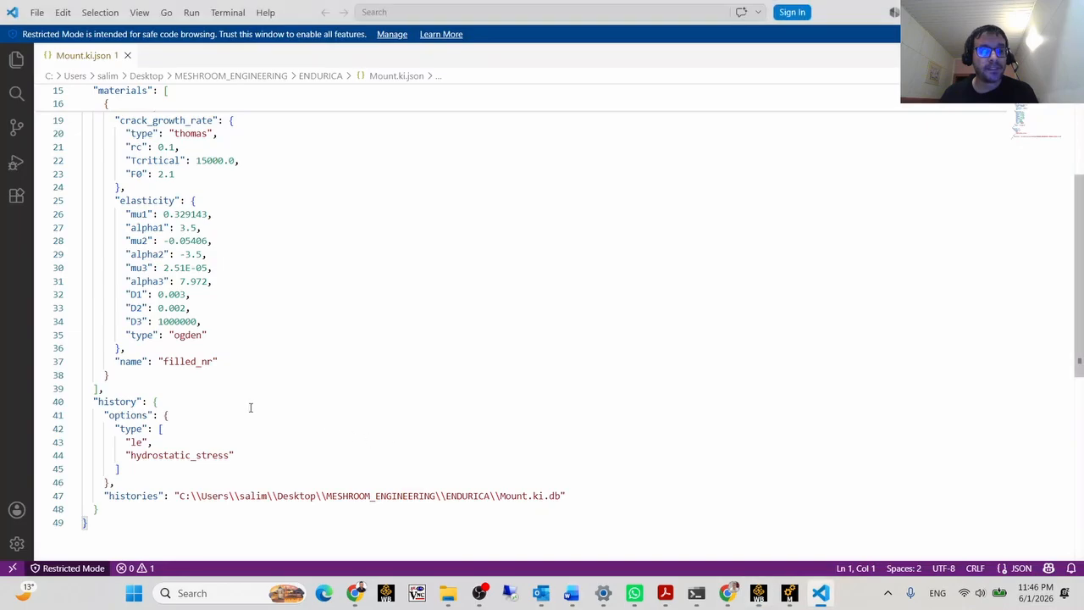
{"action": "key", "text": "alt+Tab"}
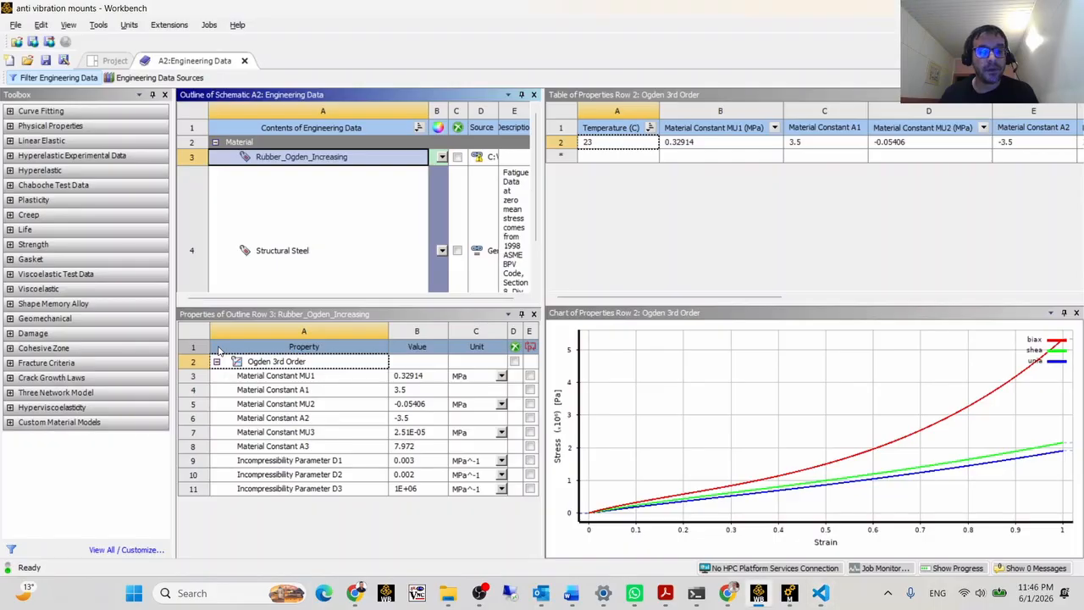
{"action": "key", "text": "alt+Tab"}
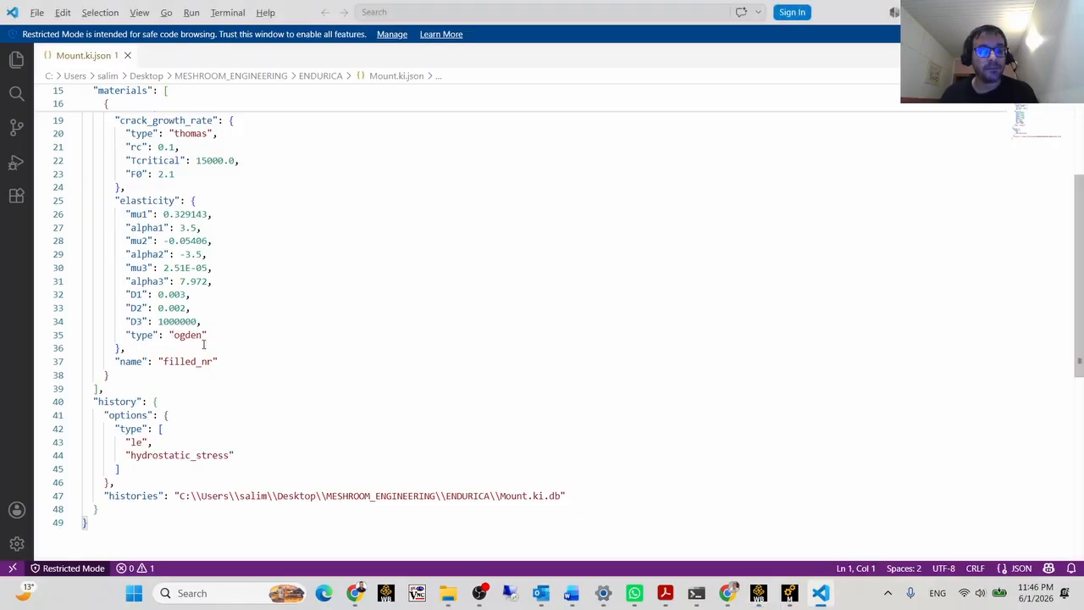
{"action": "key", "text": "alt+Tab"}
{"action": "key", "text": "alt+Tab"}
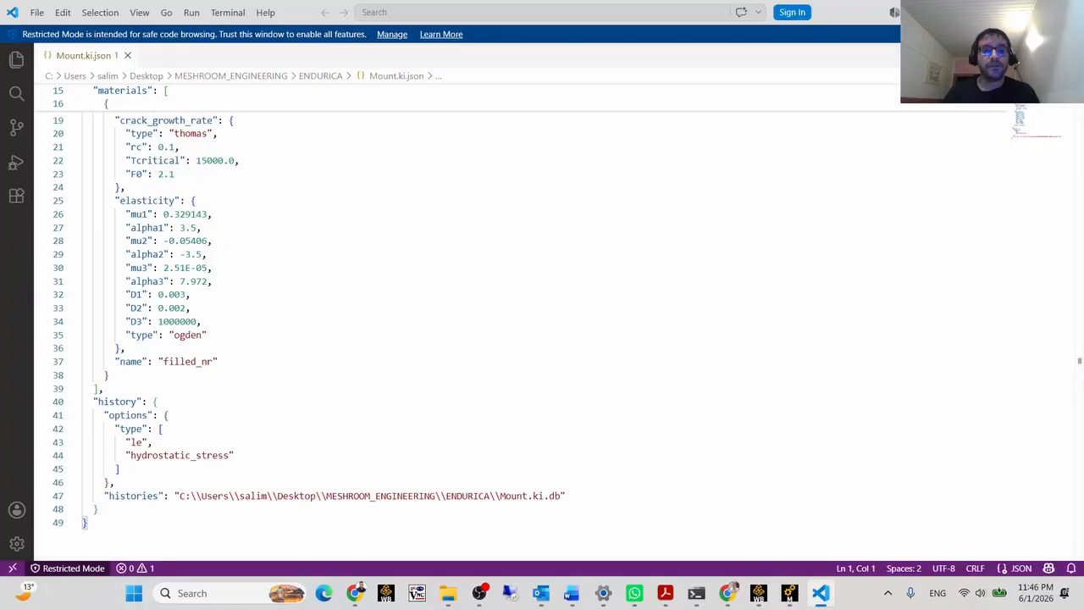
{"action": "scroll", "coordinate": [511, 184], "scroll_direction": "up", "scroll_amount": 5}
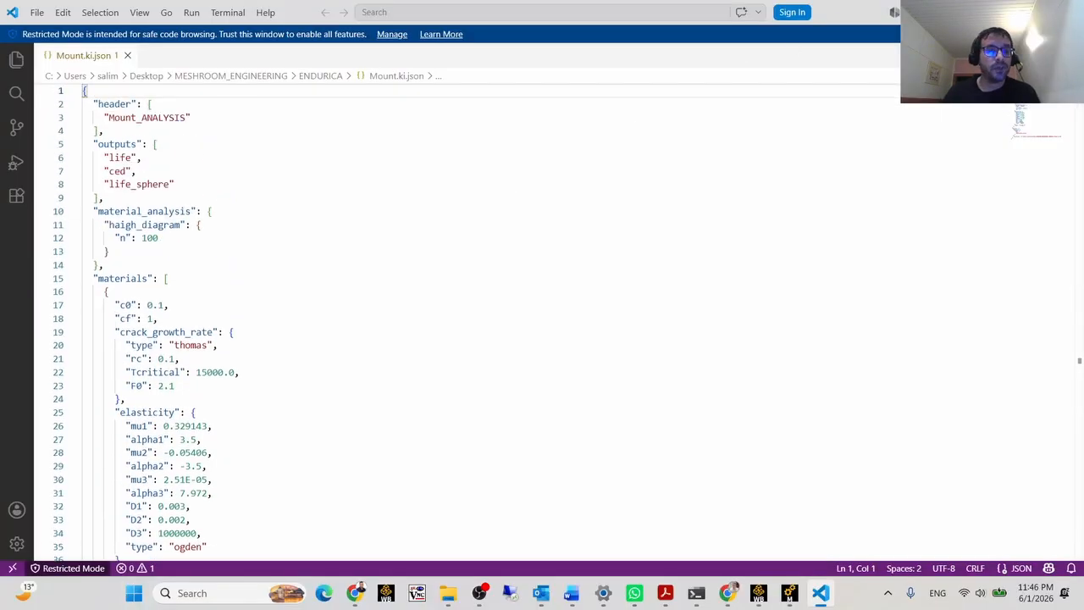
{"action": "key", "text": "alt+Tab"}
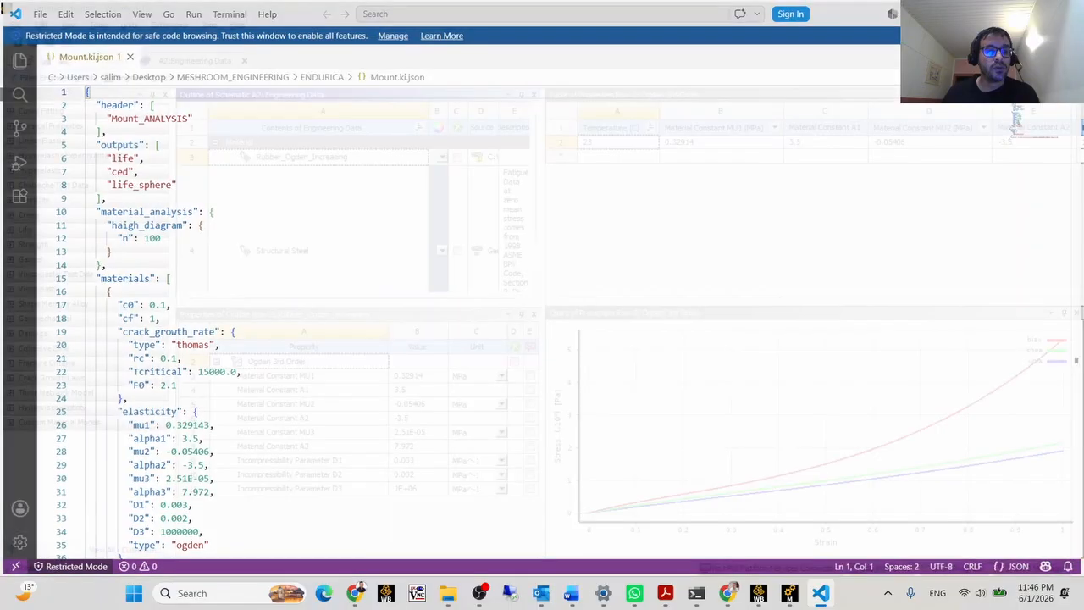
- Switch to File Explorer and open a cmd command prompt in the ENDURICA folder
{"action": "key", "text": "alt+Tab"}
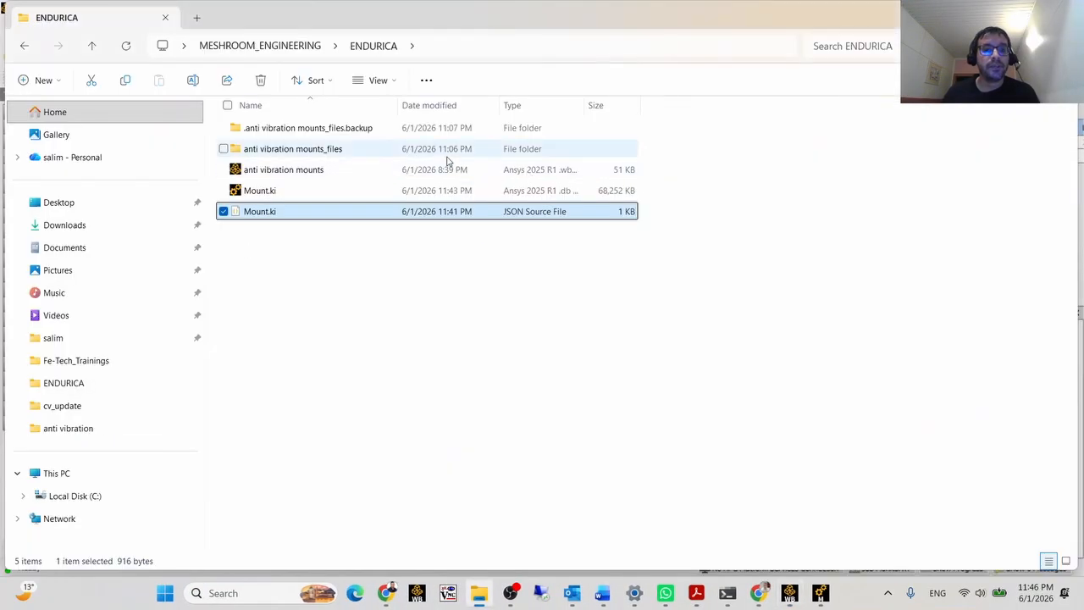
{"action": "left_click", "coordinate": [496, 45]}
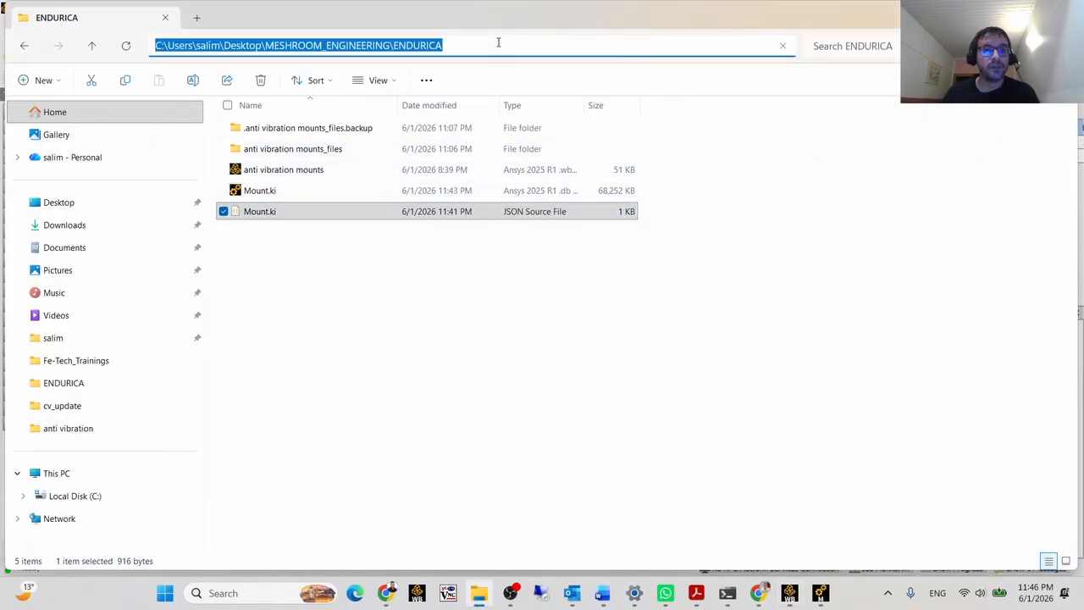
{"action": "type", "text": "cmd"}
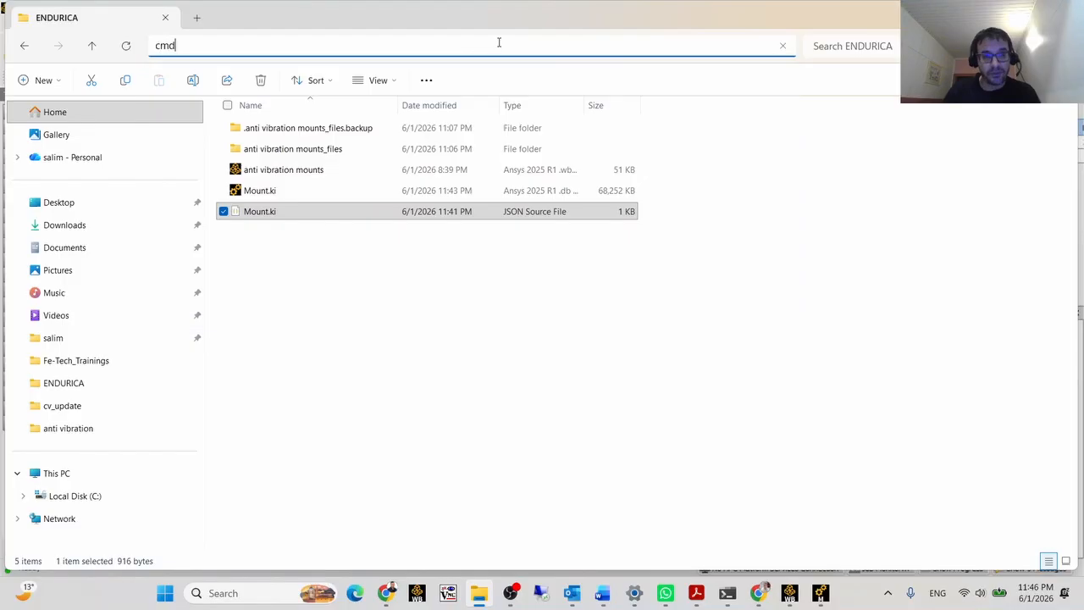
{"action": "key", "text": "Return"}
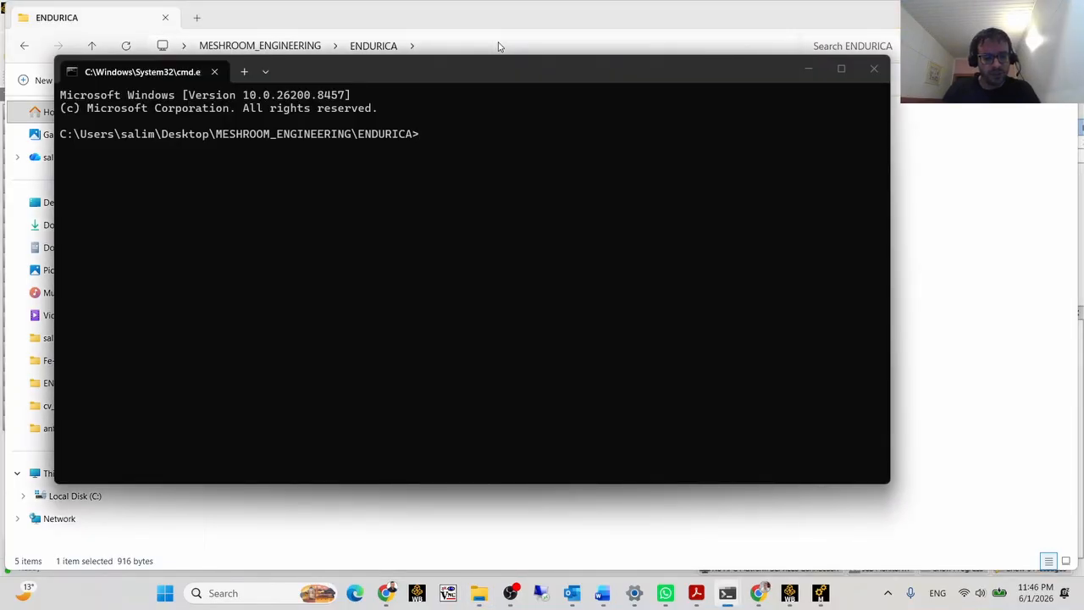
- Run the fatigue analysis with the command "endurica Mount.ki.json" and review its log output
{"action": "type", "text": "e"}
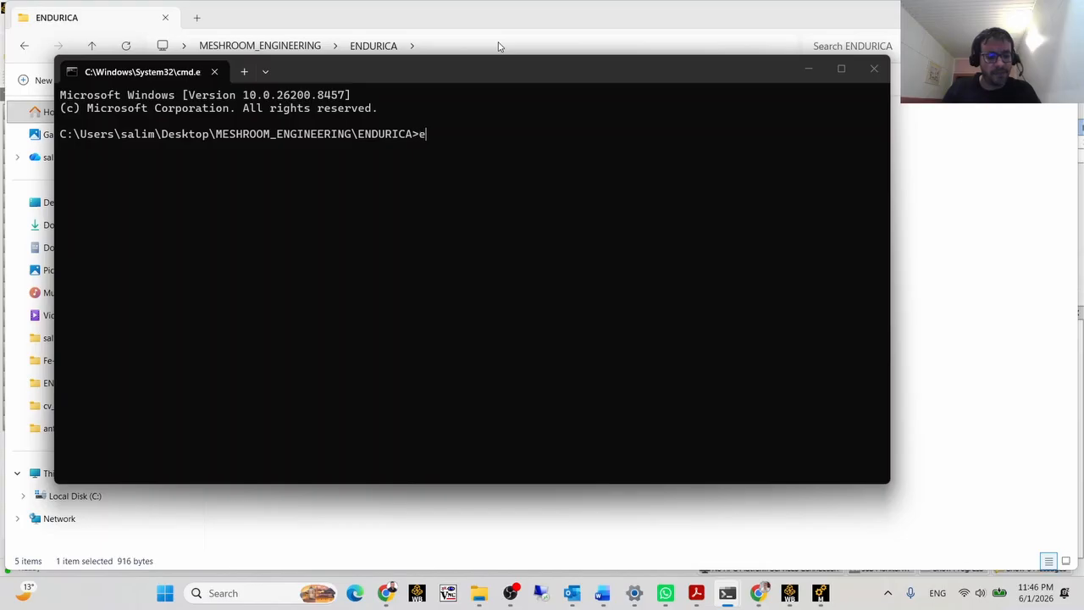
{"action": "type", "text": "ndurica"}
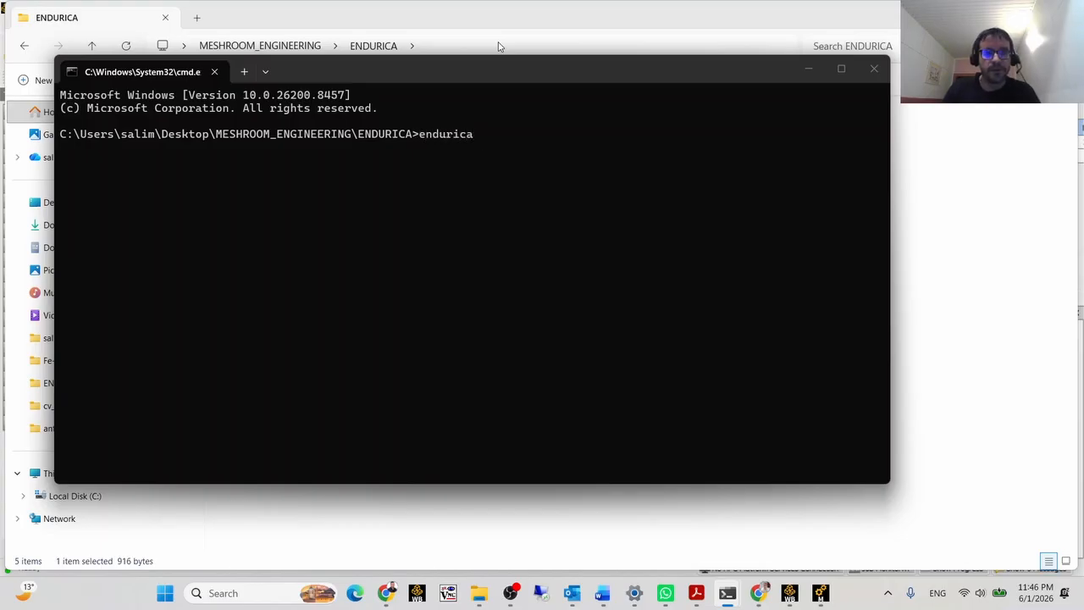
{"action": "left_click", "coordinate": [498, 46]}
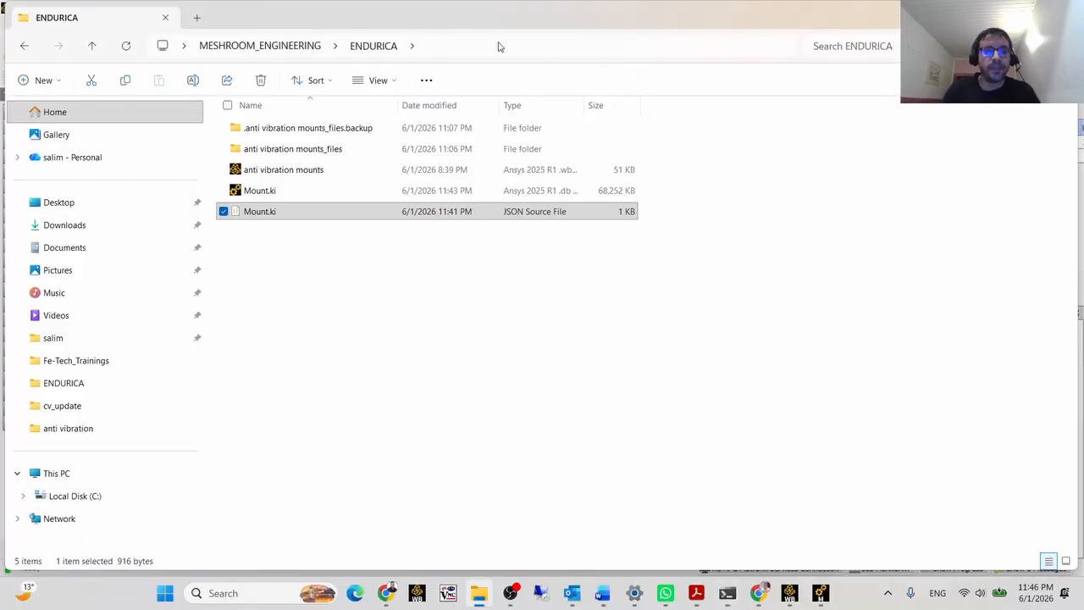
{"action": "left_click", "coordinate": [252, 212]}
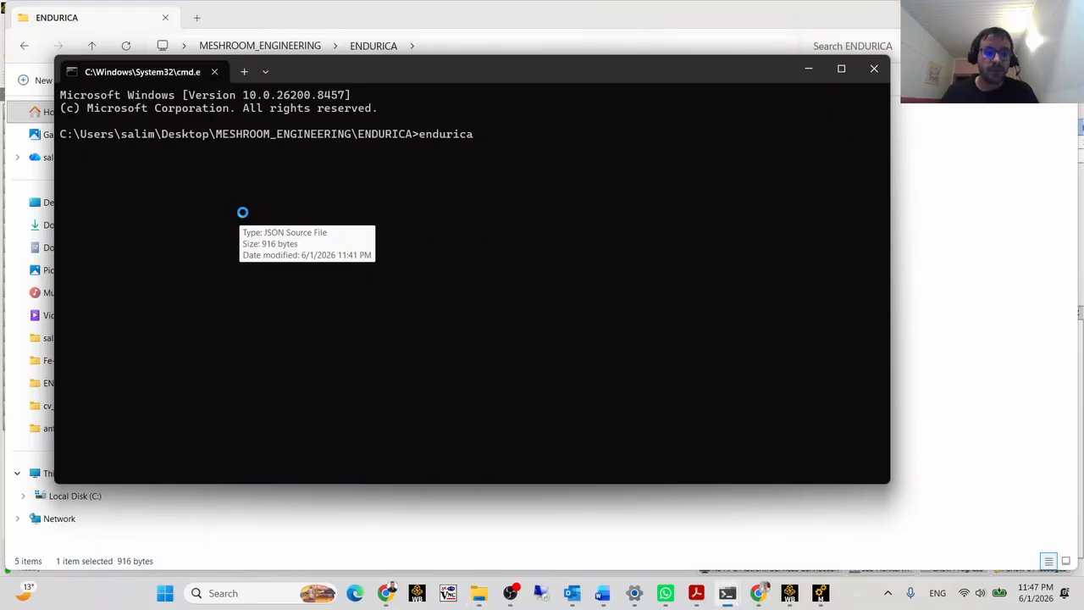
{"action": "type", "text": "m"}
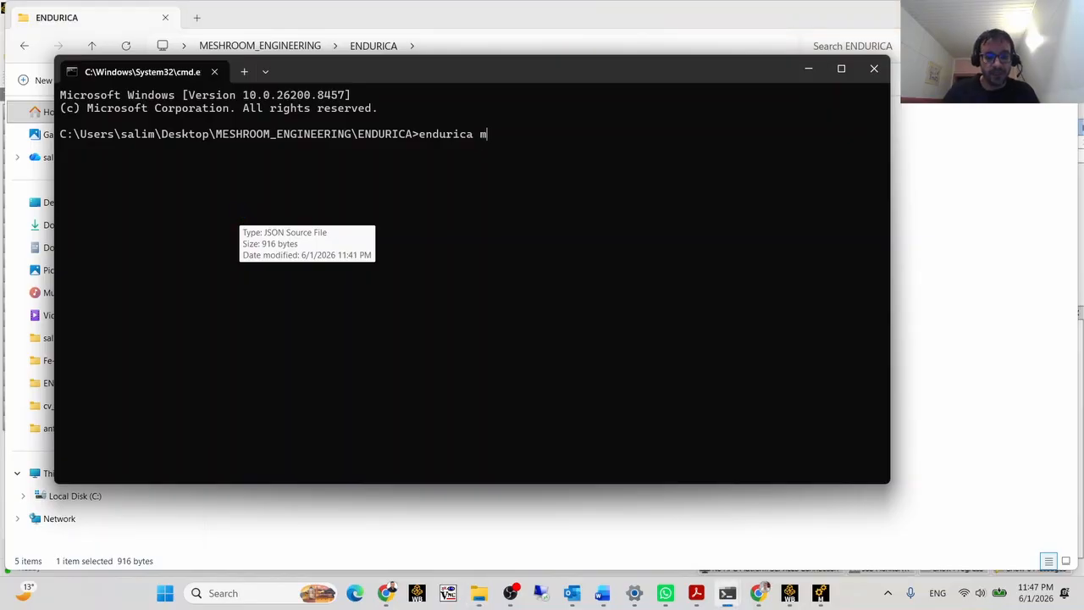
{"action": "key", "text": "Tab"}
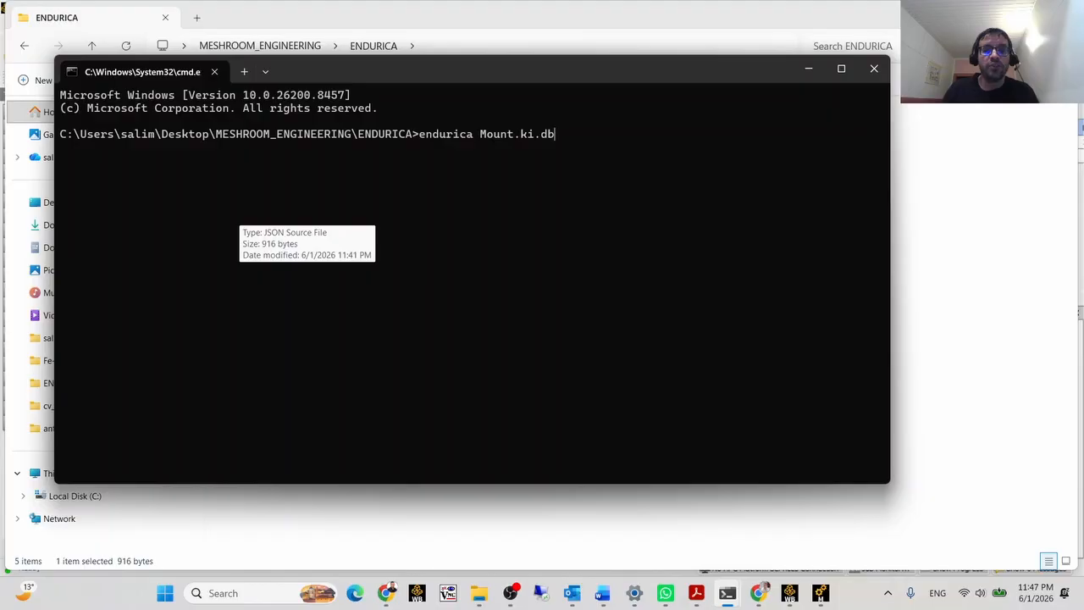
{"action": "key", "text": "Tab"}
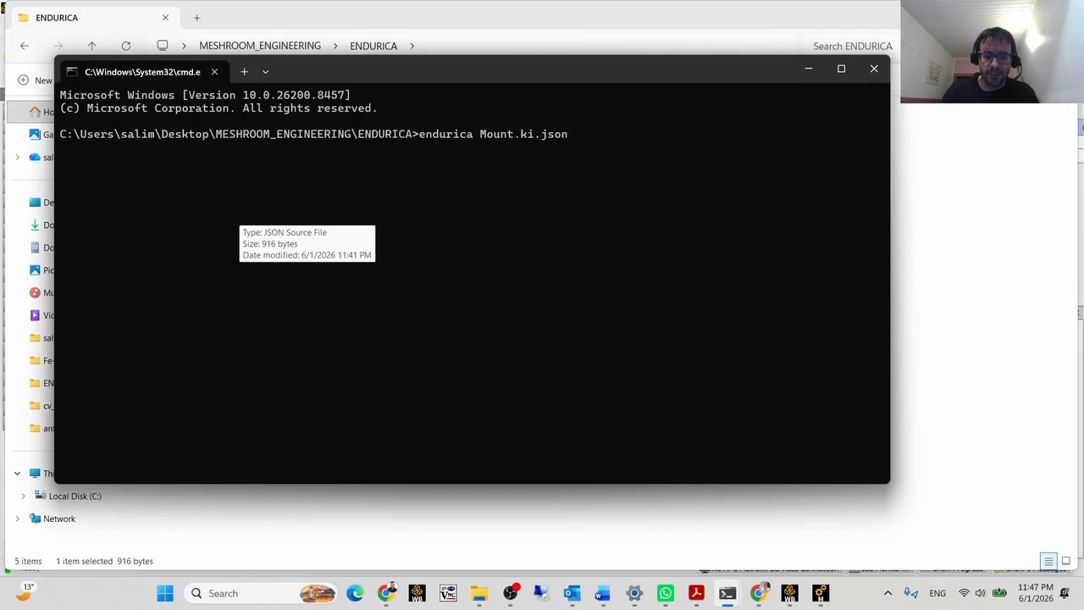
{"action": "key", "text": "Return"}
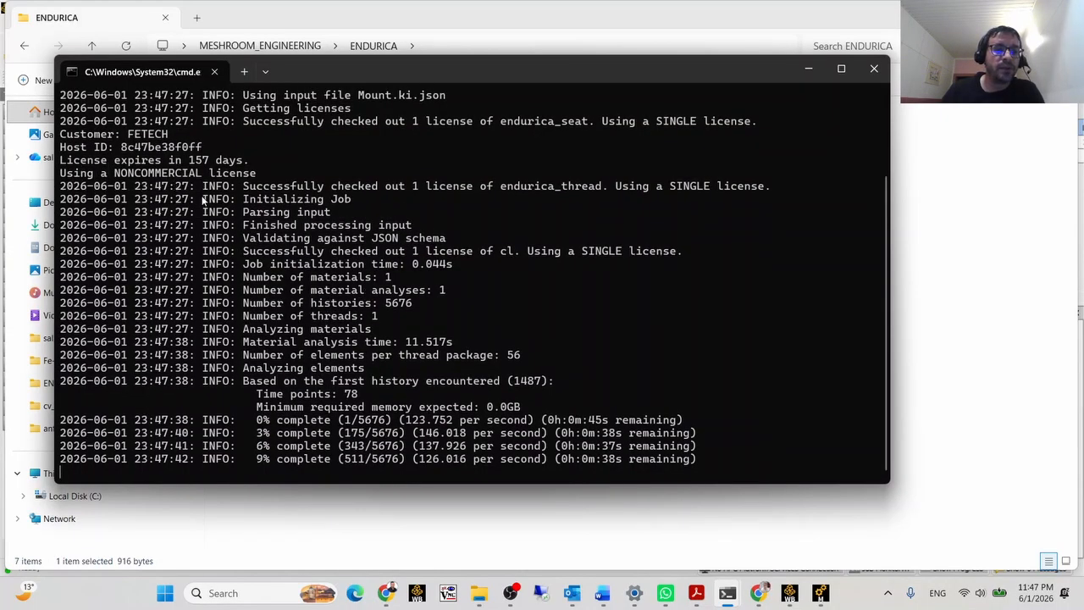
{"action": "scroll", "coordinate": [202, 199], "scroll_direction": "up", "scroll_amount": 2}
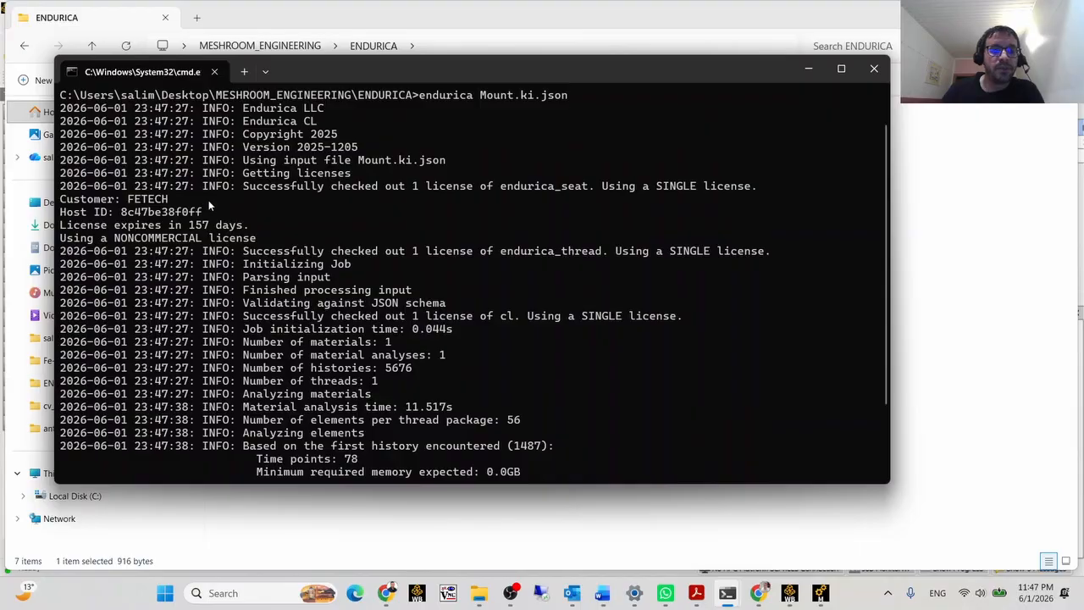
{"action": "scroll", "coordinate": [283, 228], "scroll_direction": "down", "scroll_amount": 1}
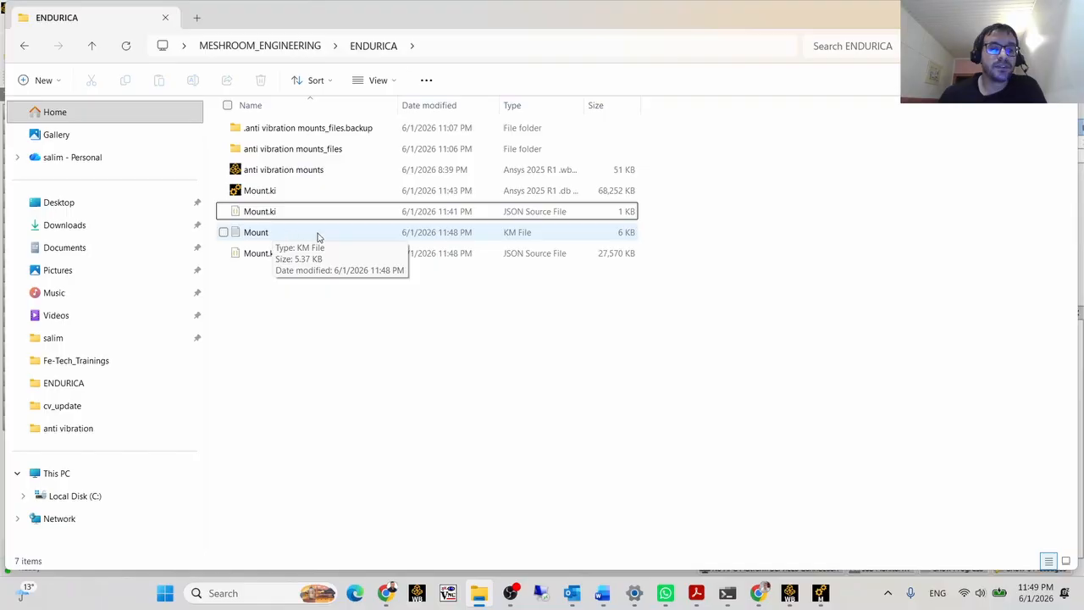
- Open the Mount.km log from the ENDURICA folder and examine the shortest life, job times and warnings at its end
{"action": "double_click", "coordinate": [270, 233]}
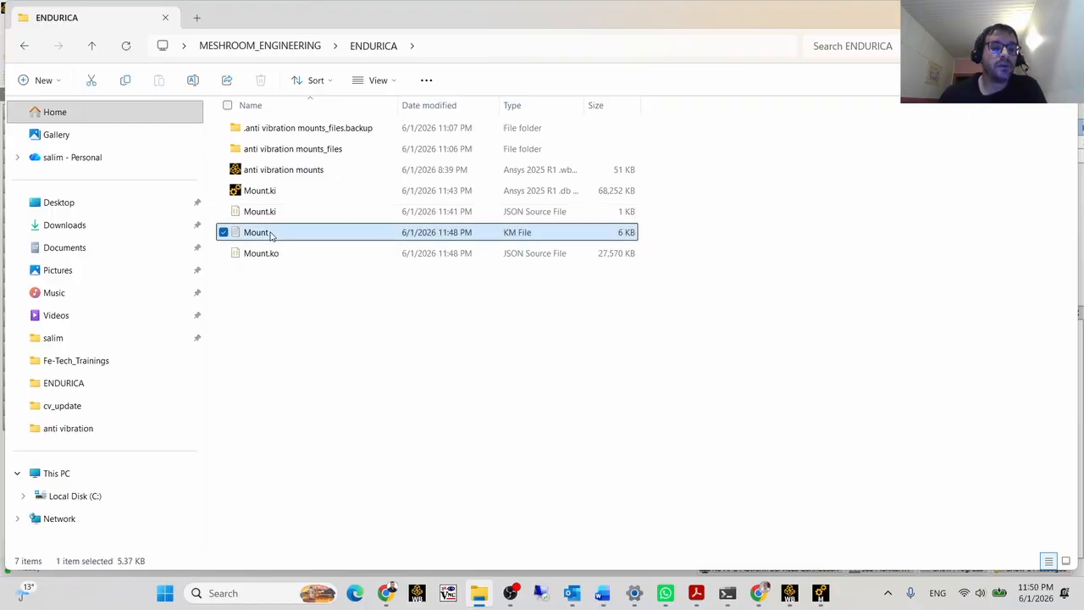
{"action": "scroll", "coordinate": [323, 283], "scroll_direction": "down", "scroll_amount": 14}
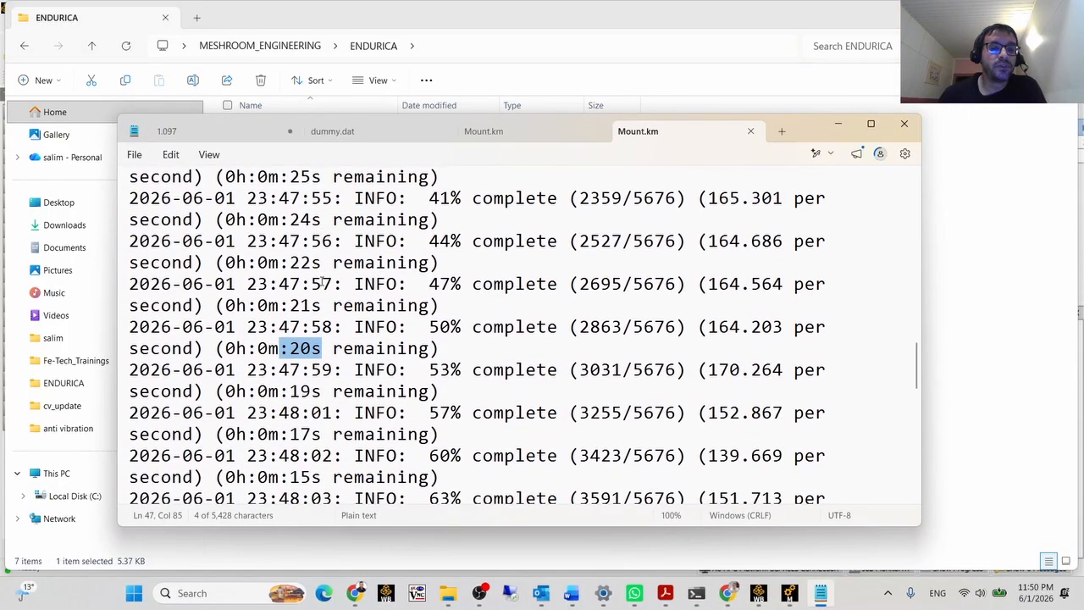
{"action": "scroll", "coordinate": [327, 285], "scroll_direction": "down", "scroll_amount": 2}
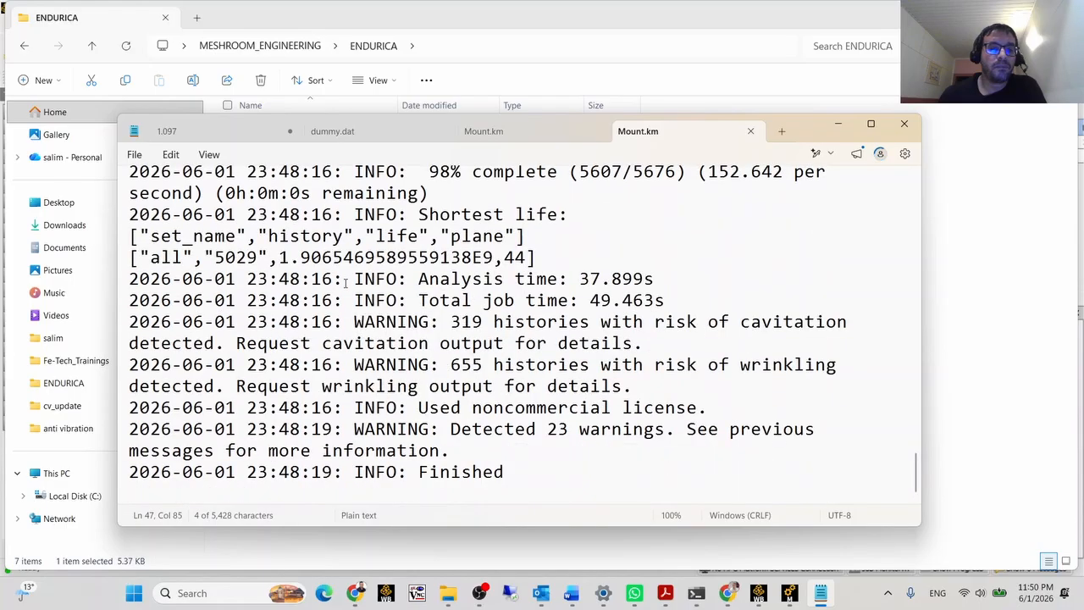
{"action": "scroll", "coordinate": [322, 285], "scroll_direction": "up", "scroll_amount": 1}
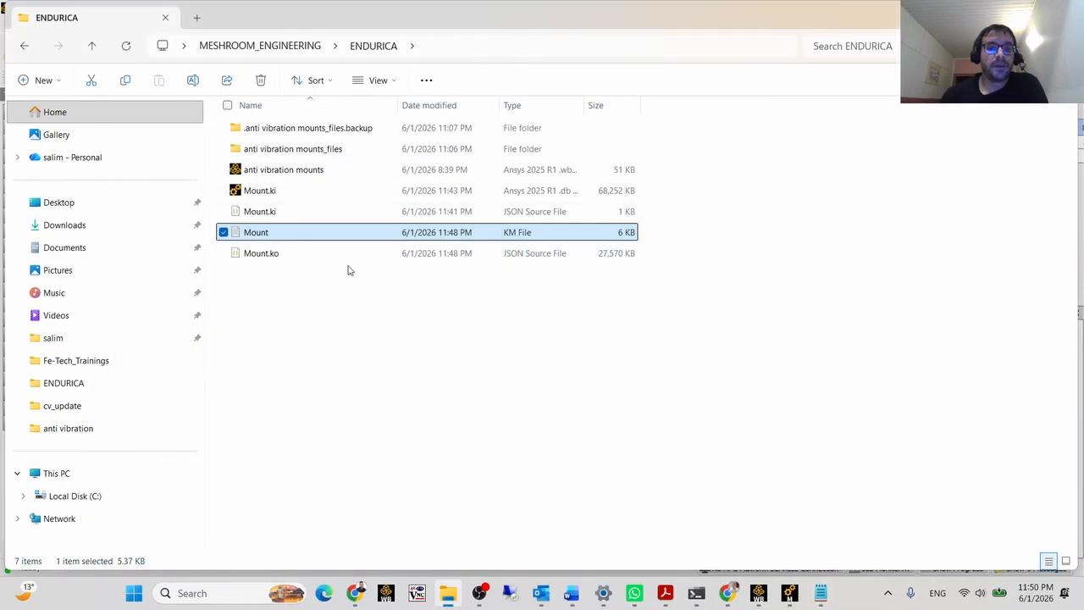
- Open Mount.ko.json to examine its planes and haigh_diagram data, close it, and switch to Ansys Mechanical
{"action": "left_click", "coordinate": [271, 259]}
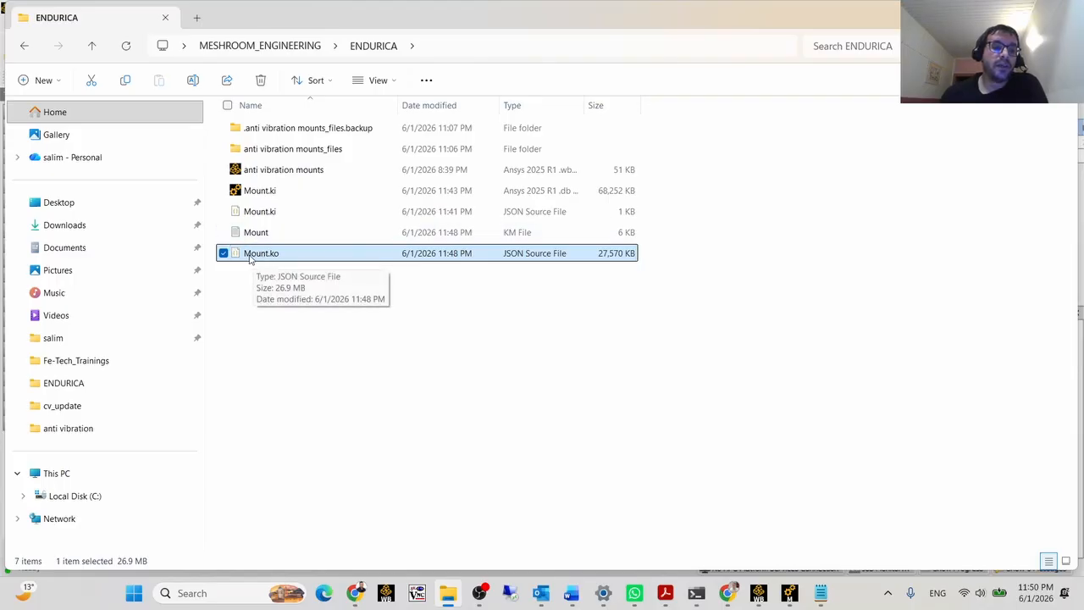
{"action": "double_click", "coordinate": [256, 253]}
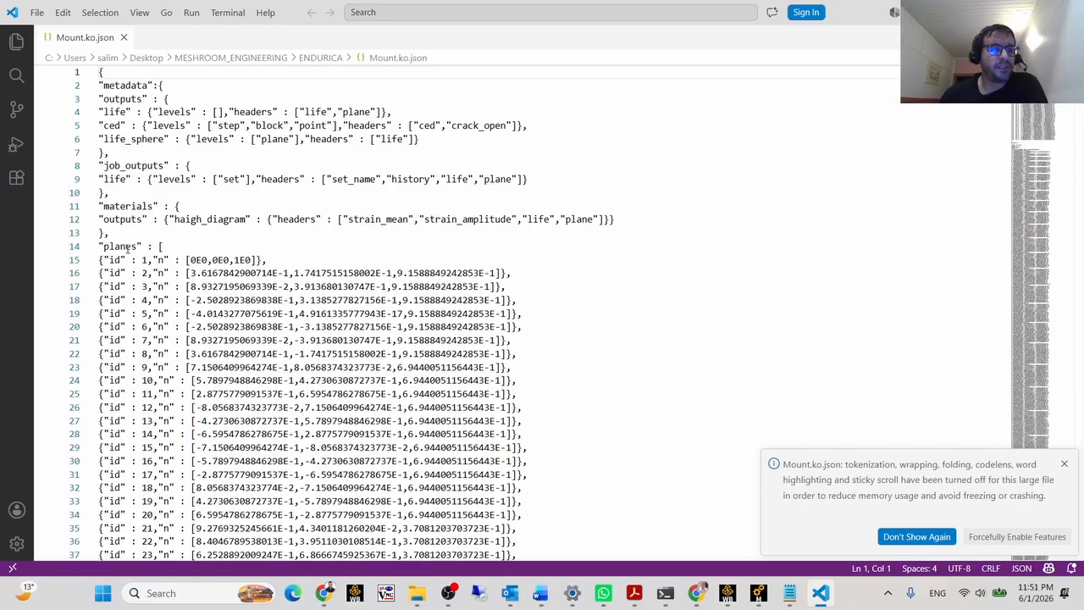
{"action": "scroll", "coordinate": [160, 255], "scroll_direction": "down", "scroll_amount": 3}
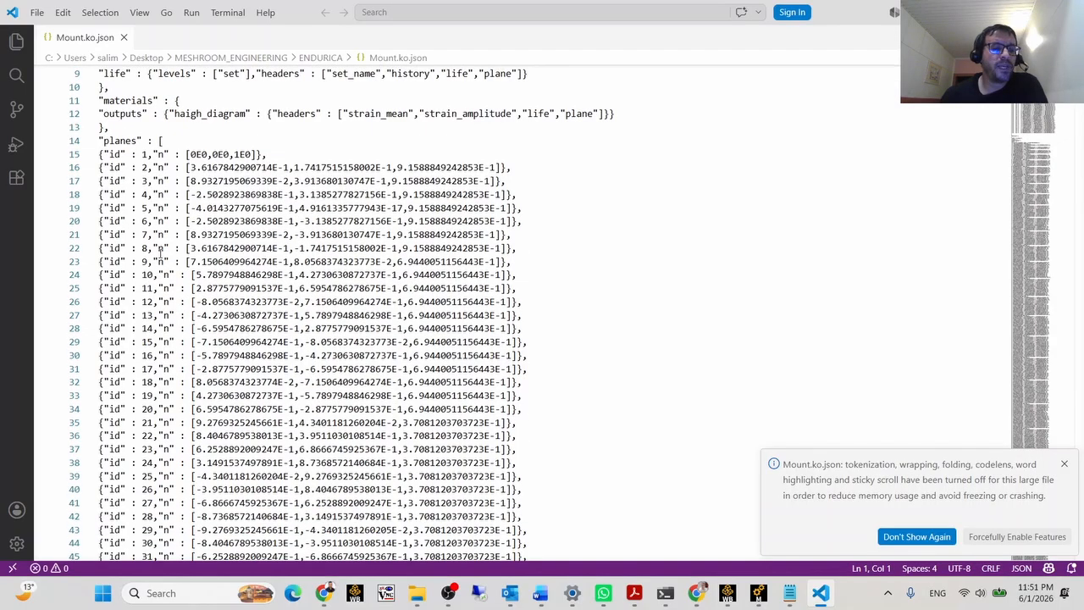
{"action": "scroll", "coordinate": [161, 255], "scroll_direction": "down", "scroll_amount": 10}
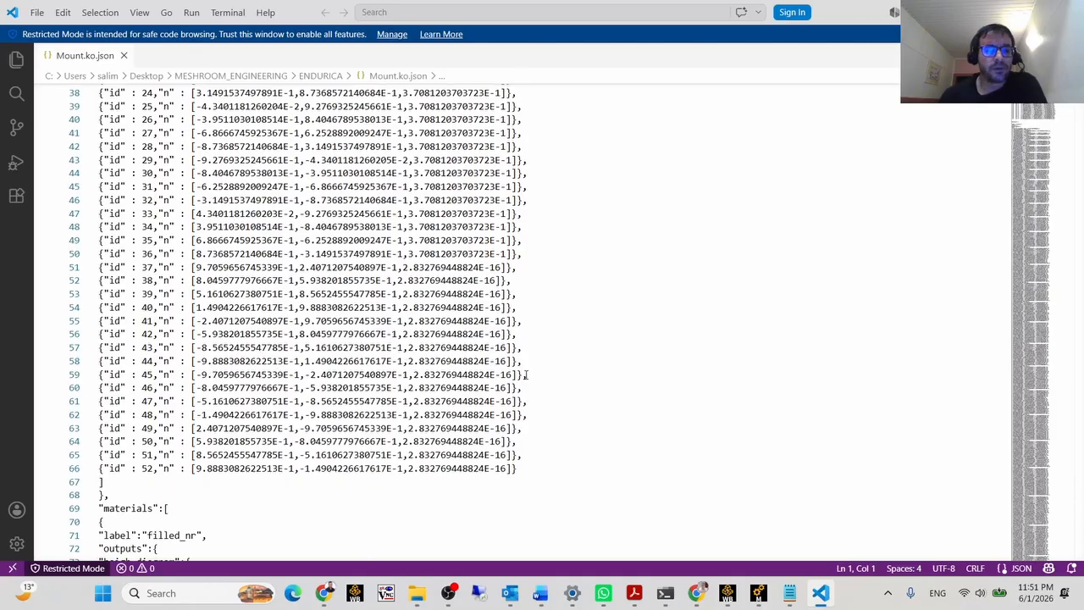
{"action": "scroll", "coordinate": [490, 296], "scroll_direction": "down", "scroll_amount": 7}
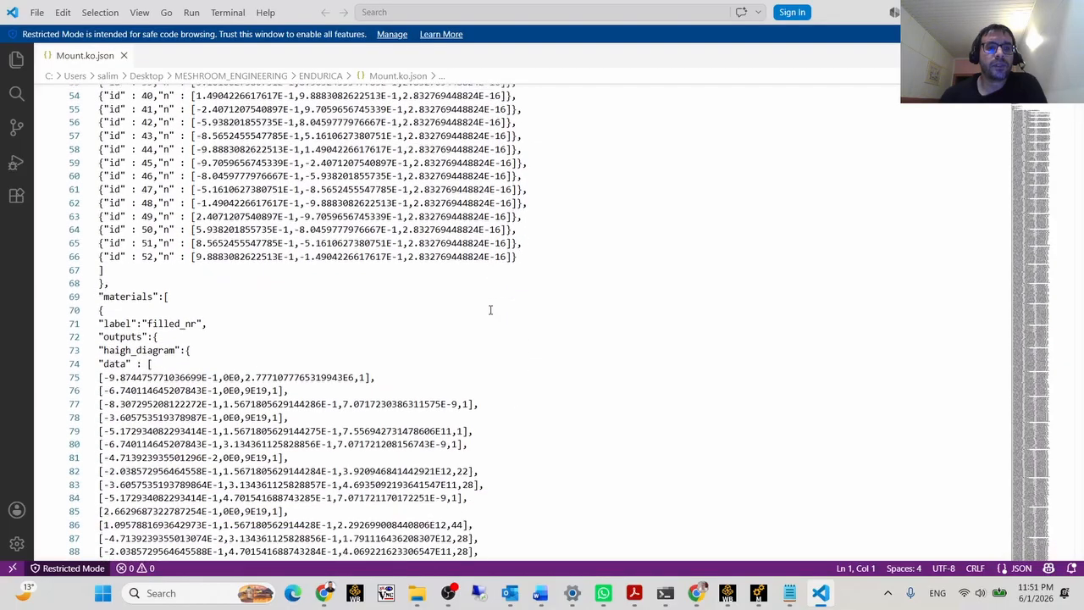
{"action": "scroll", "coordinate": [491, 301], "scroll_direction": "up", "scroll_amount": 14}
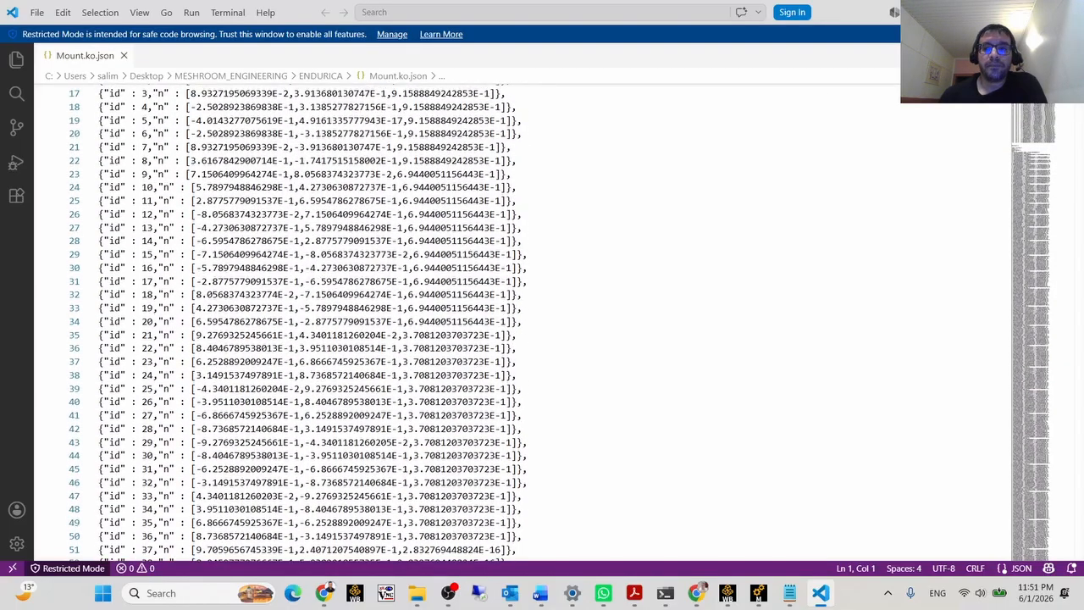
{"action": "left_click", "coordinate": [1065, 12]}
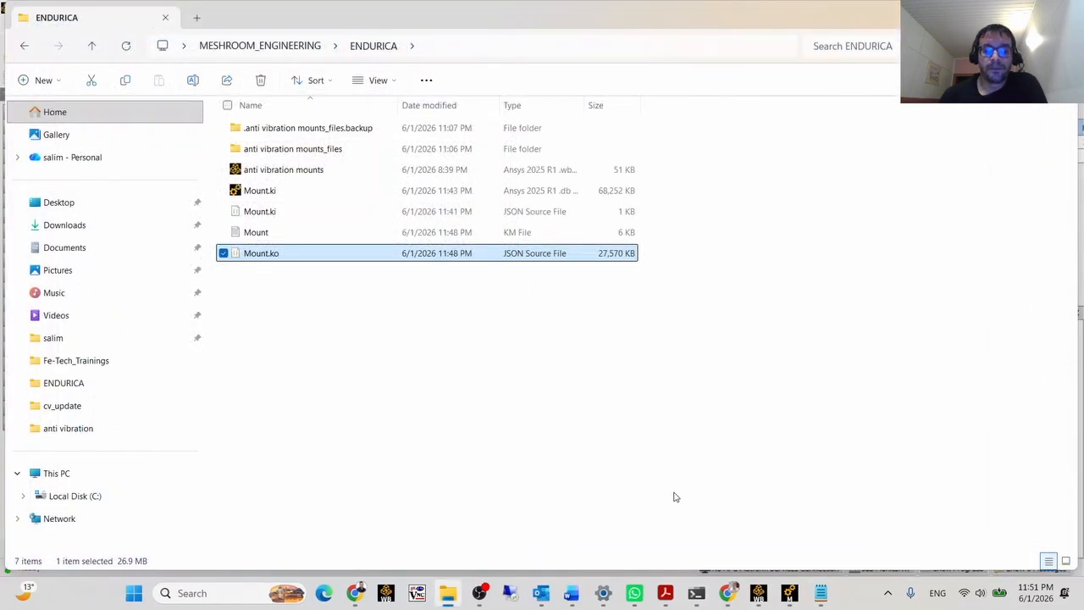
{"action": "left_click", "coordinate": [790, 593]}
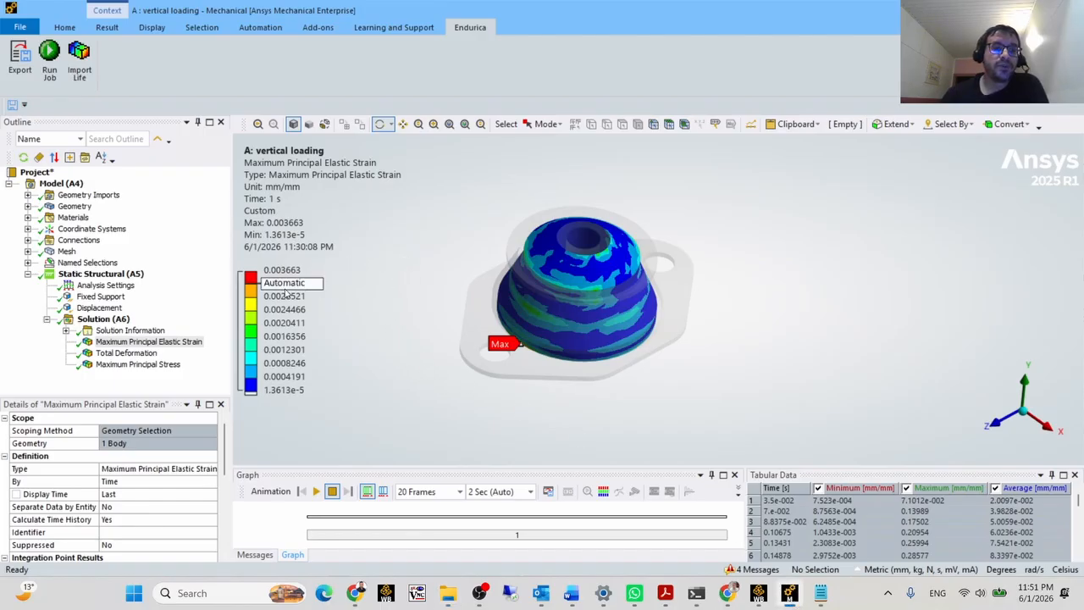
- Import a Fatigue Life result into the solution and load Mount.ko from the ENDURICA folder as its Endurica output file
{"action": "left_click", "coordinate": [79, 57]}
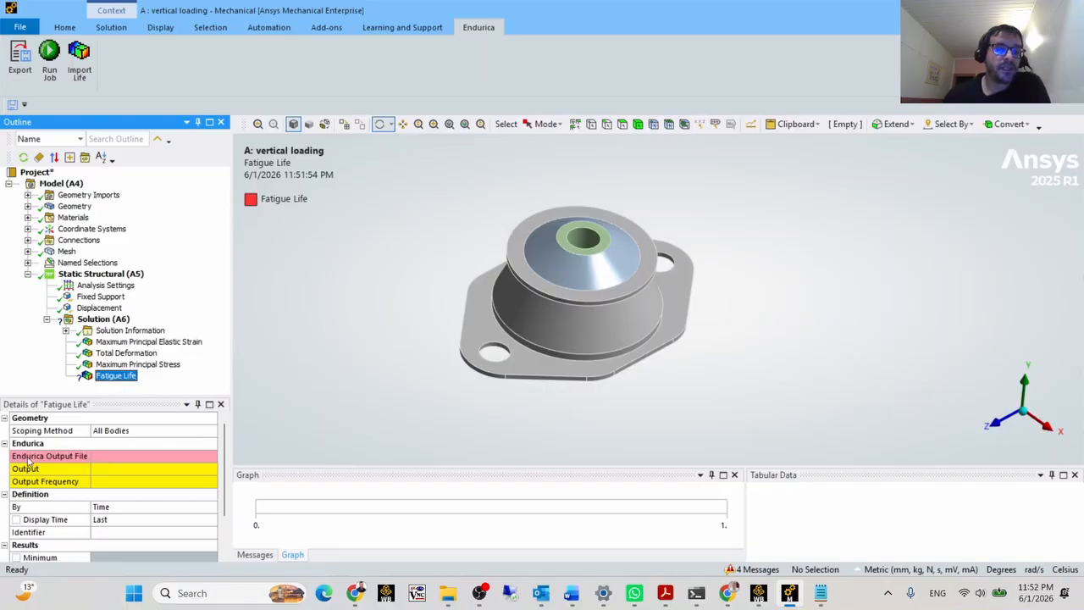
{"action": "left_click", "coordinate": [120, 460]}
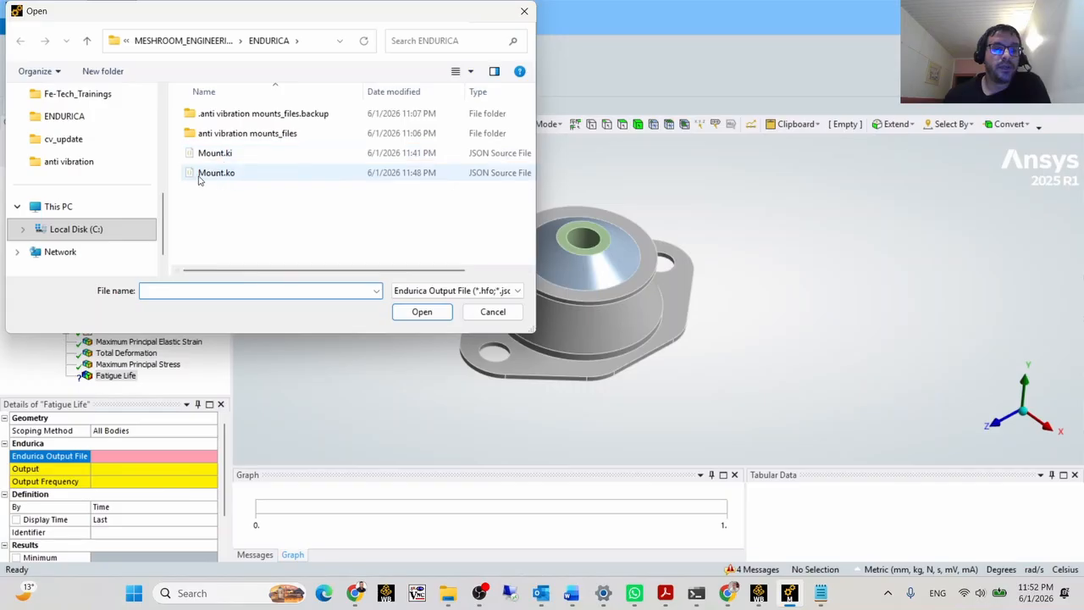
{"action": "left_click", "coordinate": [243, 175]}
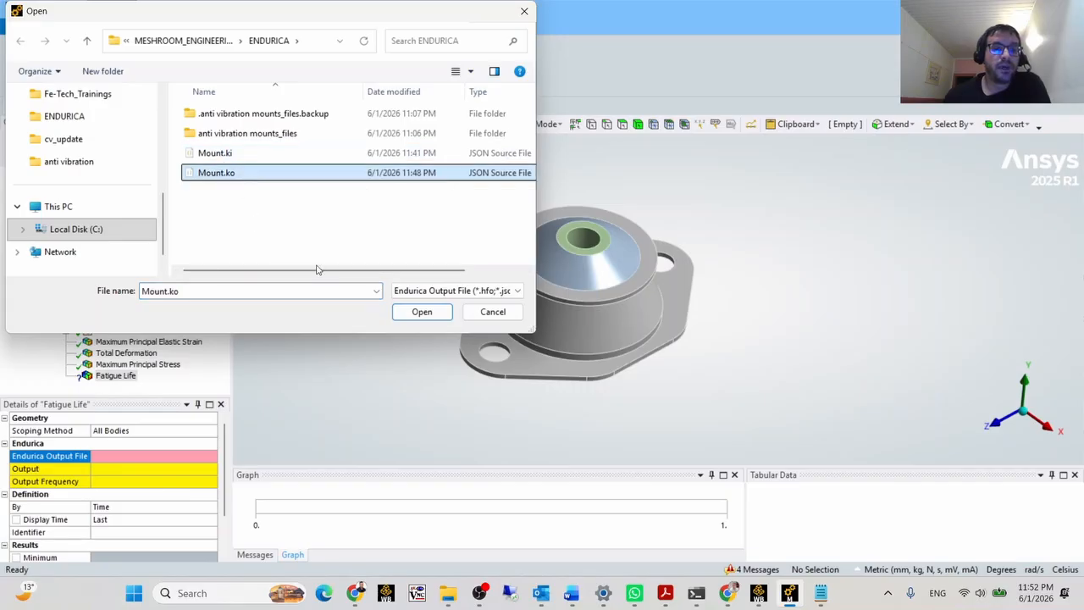
{"action": "left_click", "coordinate": [422, 312]}
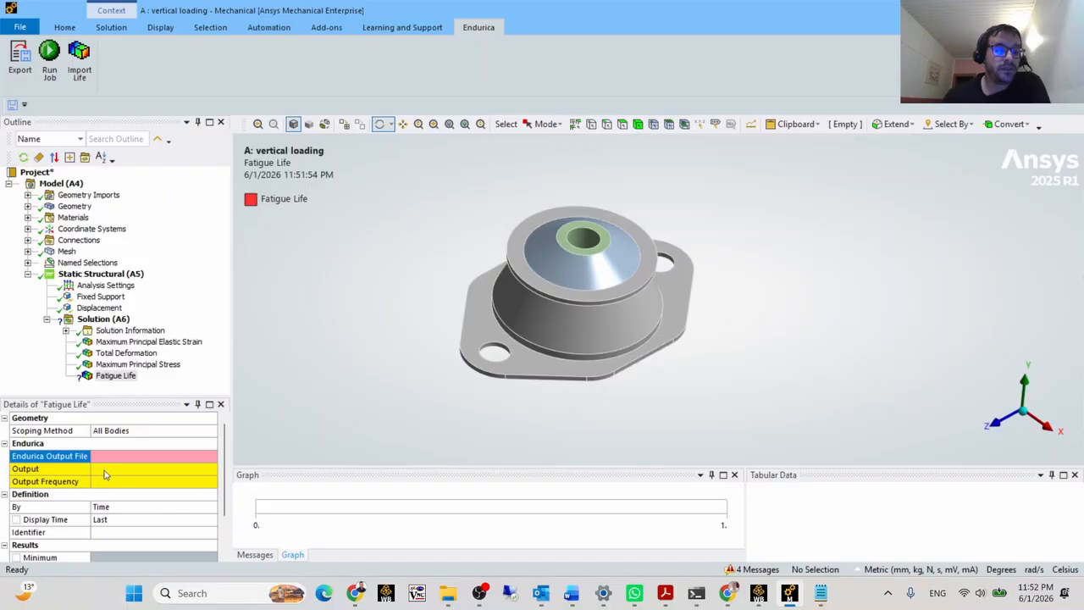
- Set the Fatigue Life result's output to Life and its output frequency to Every result set, and evaluate the result
{"action": "left_click", "coordinate": [110, 472]}
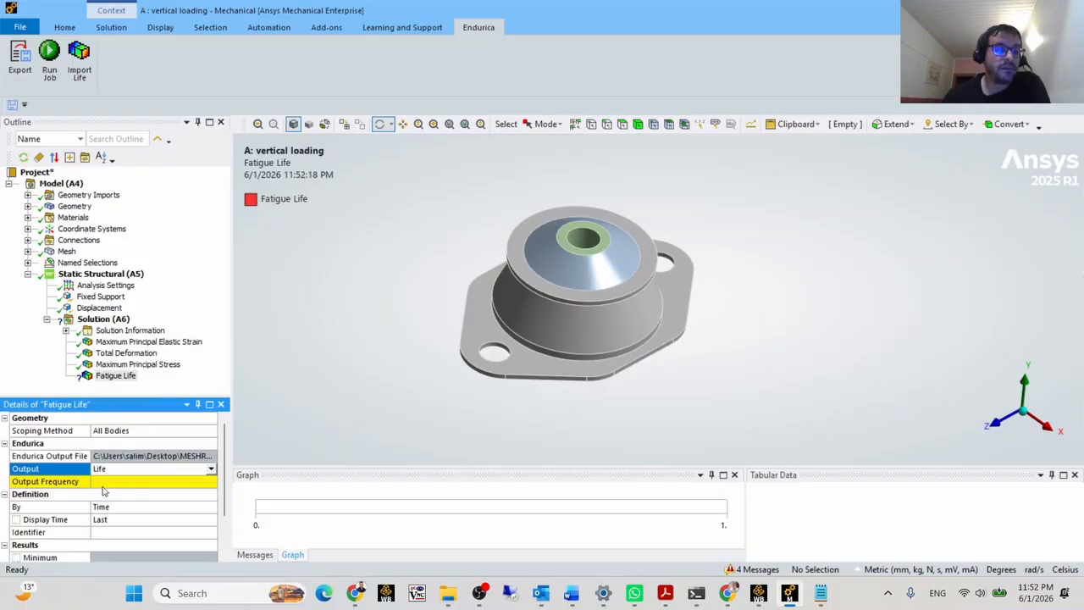
{"action": "left_click", "coordinate": [100, 482]}
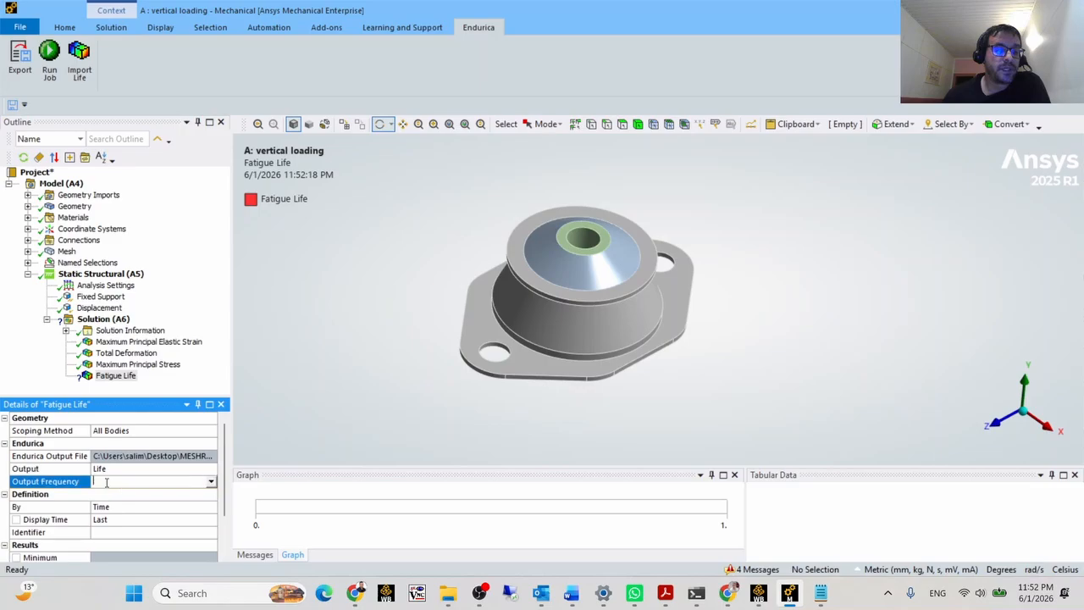
{"action": "left_click", "coordinate": [119, 490]}
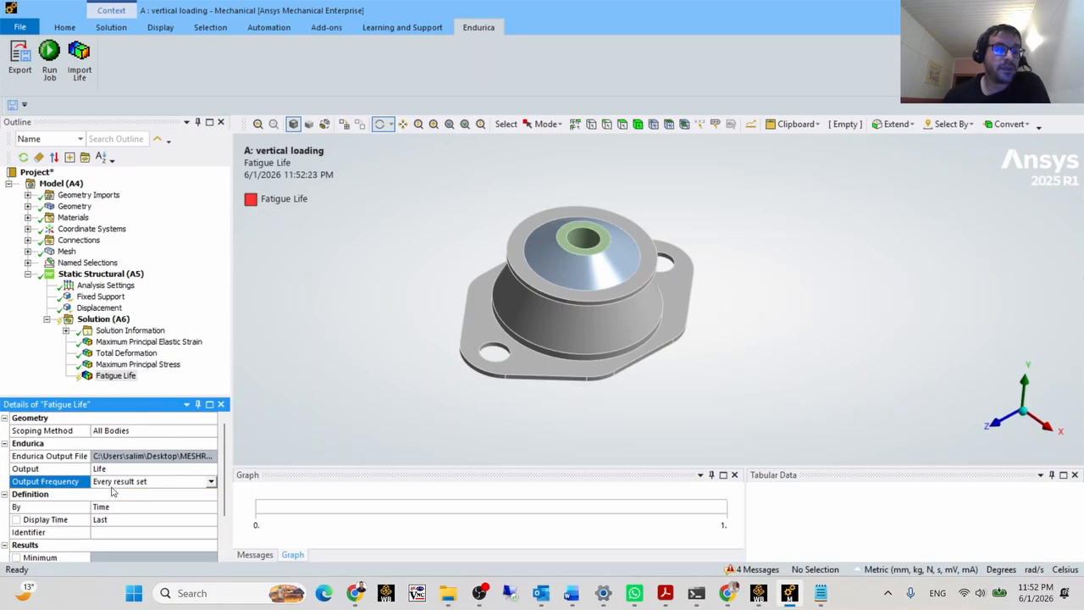
{"action": "right_click", "coordinate": [119, 378]}
{"action": "left_click", "coordinate": [177, 176]}
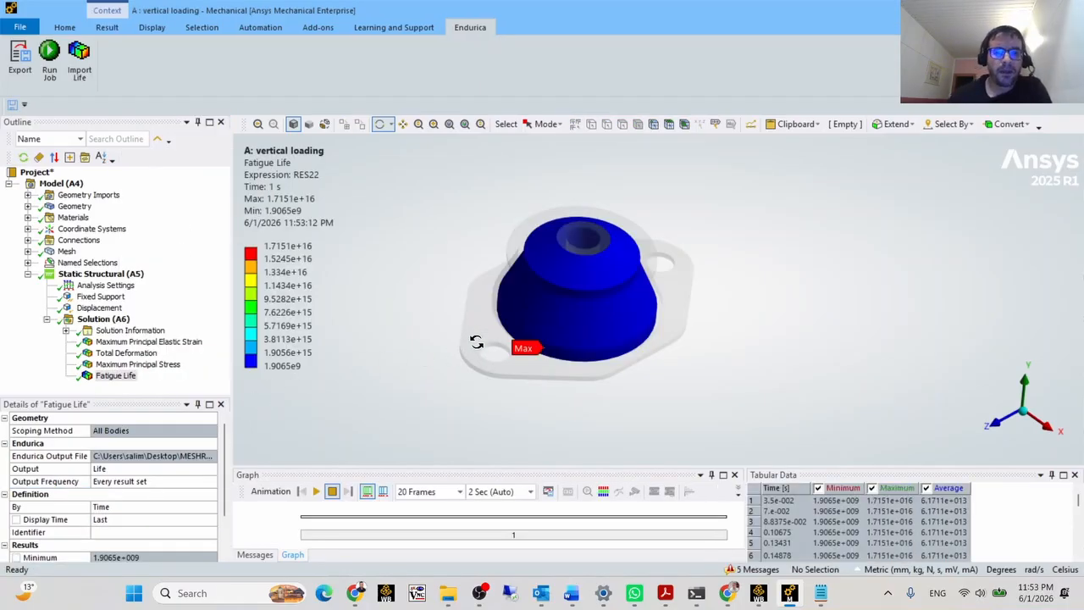
- Change the fatigue life legend's color scheme to Reverse Rainbow
{"action": "right_click", "coordinate": [310, 291]}
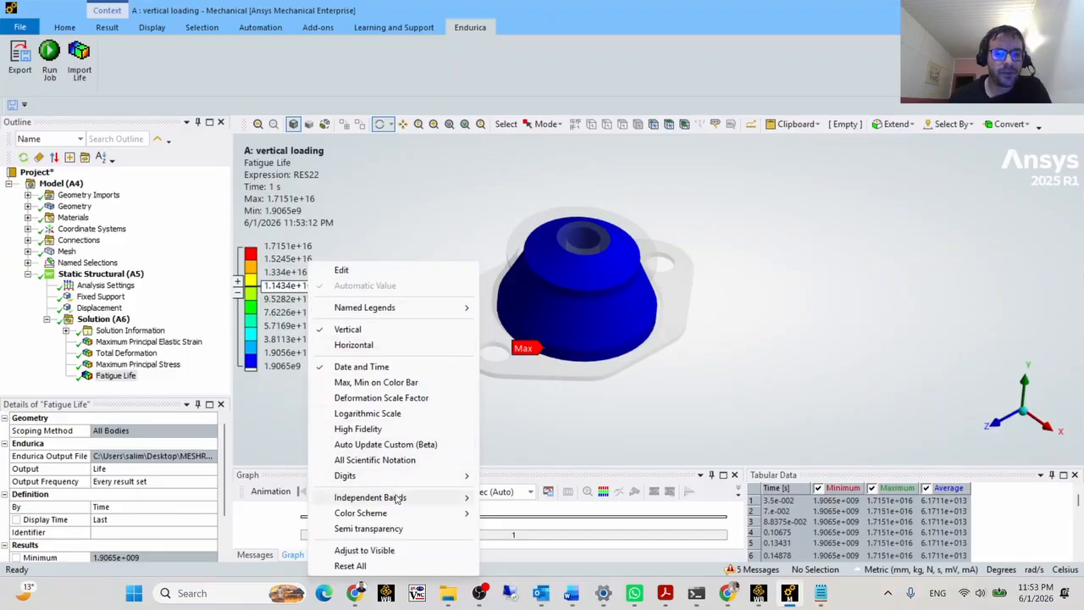
{"action": "mouse_move", "coordinate": [415, 498]}
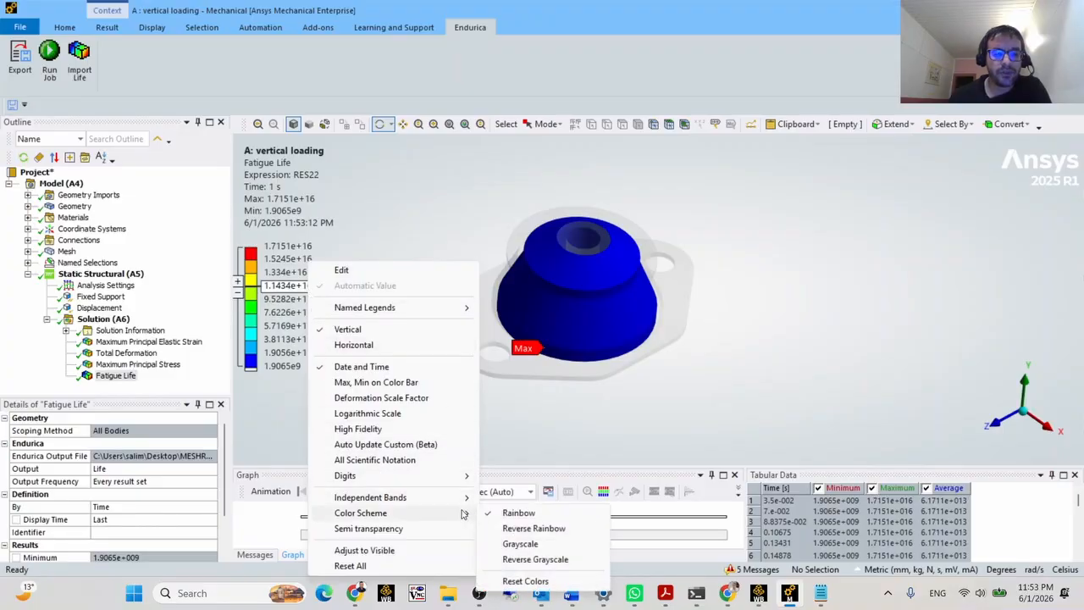
{"action": "left_click", "coordinate": [512, 531]}
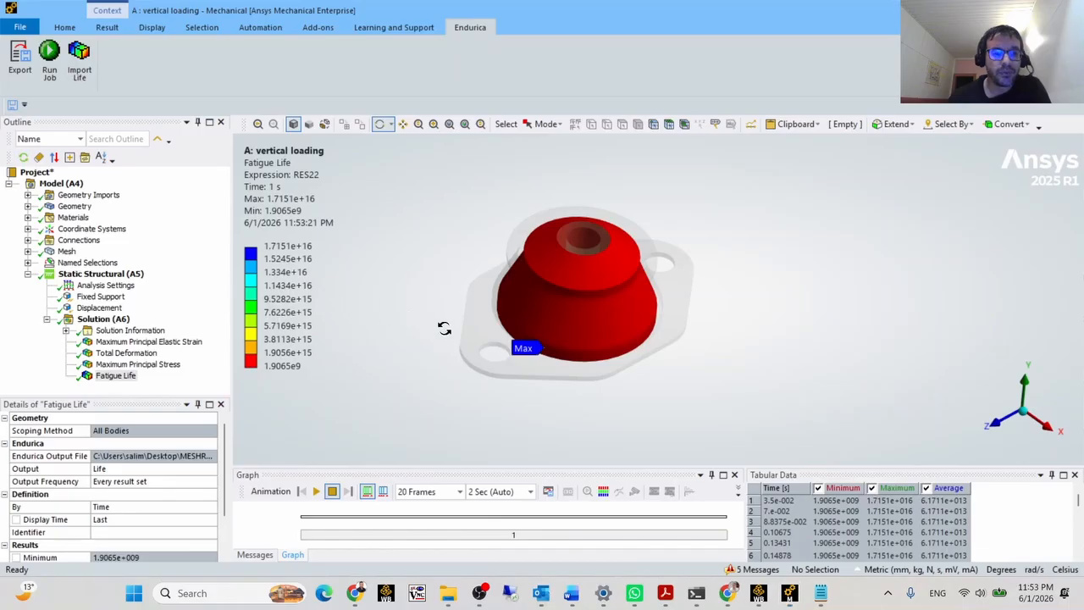
- Adjust the fatigue life legend range to the visible results
{"action": "left_click", "coordinate": [310, 299]}
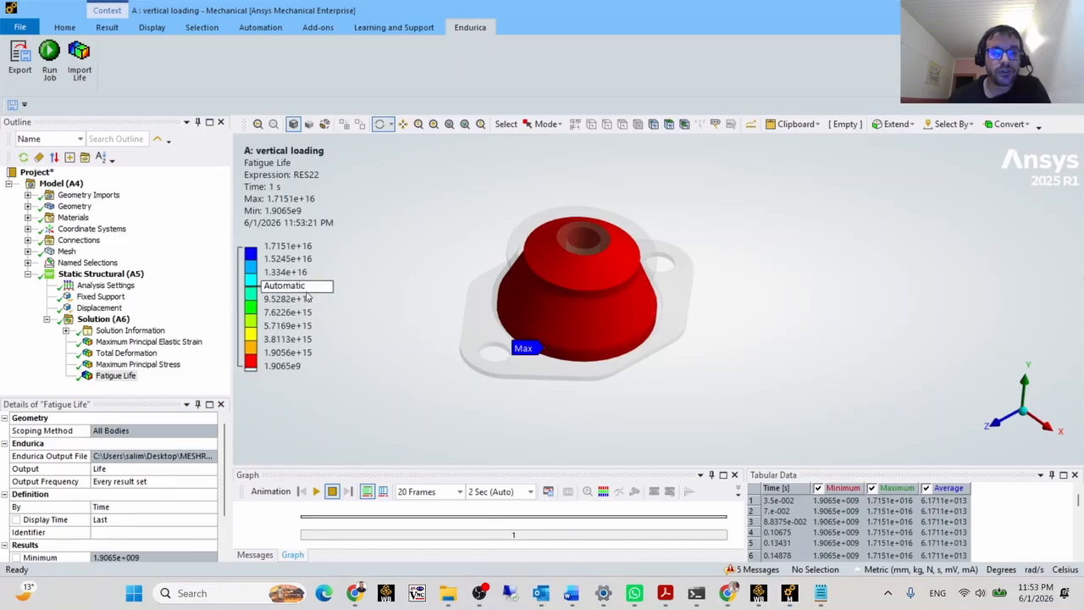
{"action": "right_click", "coordinate": [293, 291]}
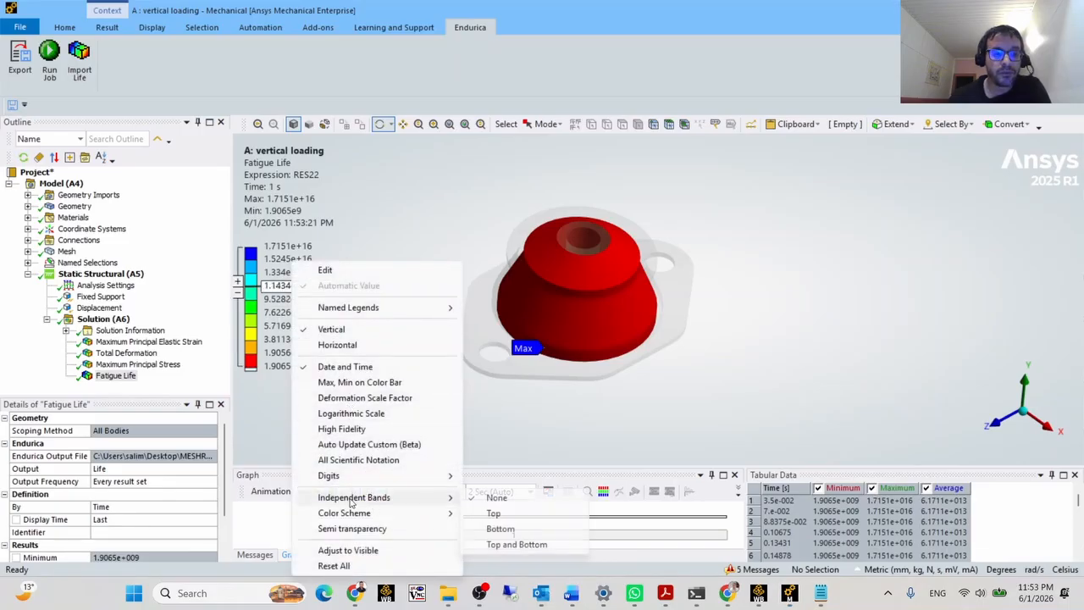
{"action": "left_click", "coordinate": [355, 551]}
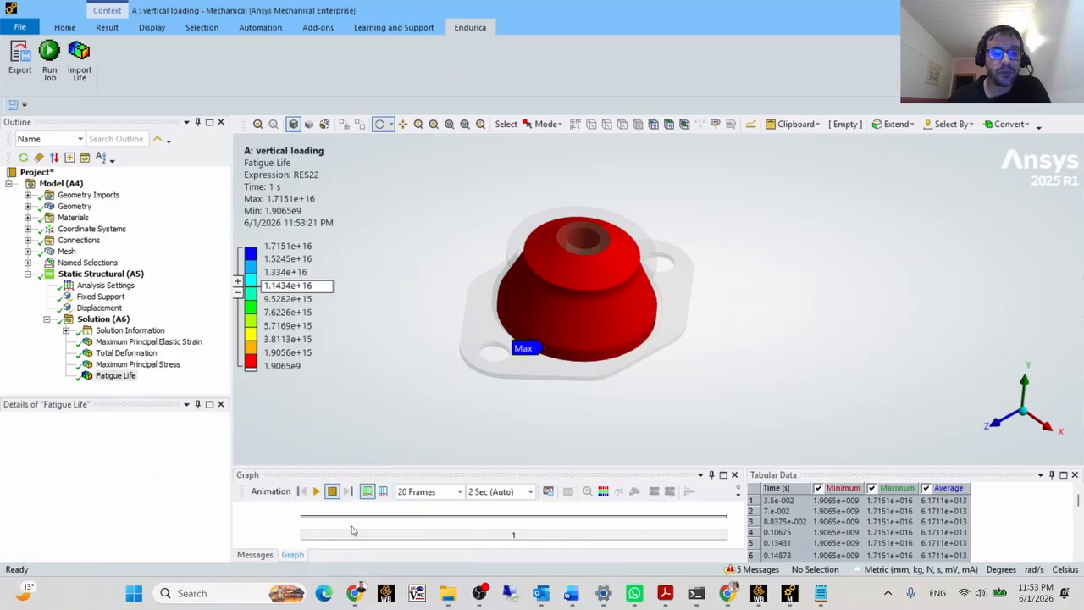
{"action": "left_click", "coordinate": [288, 327]}
{"action": "left_click", "coordinate": [298, 317]}
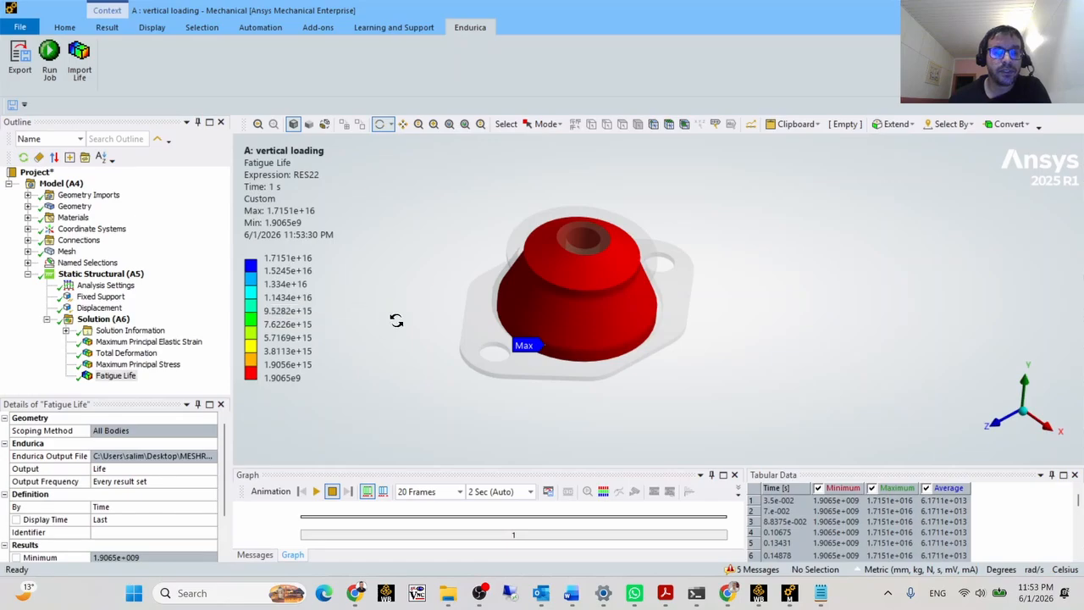
- Switch the fatigue life legend to a logarithmic scale
{"action": "left_click_drag", "start_coordinate": [511, 315], "coordinate": [538, 308]}
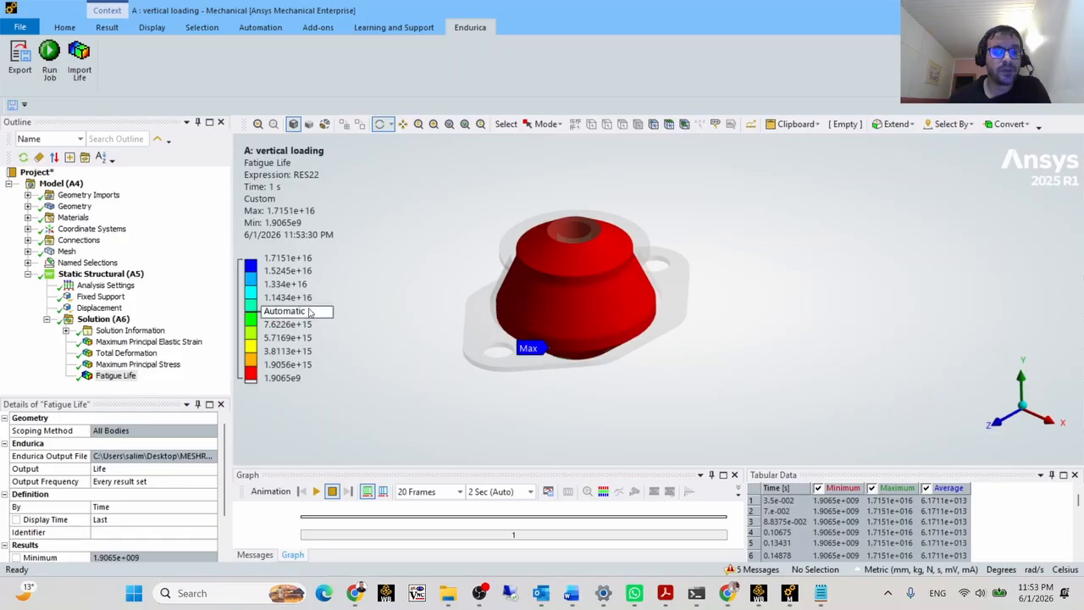
{"action": "right_click", "coordinate": [292, 285]}
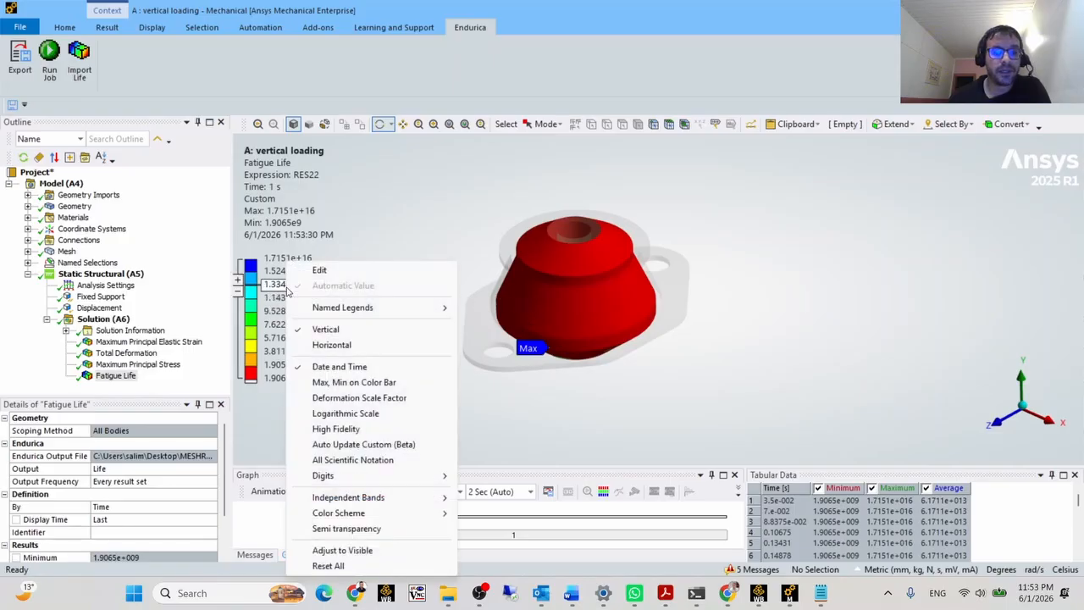
{"action": "left_click", "coordinate": [330, 415]}
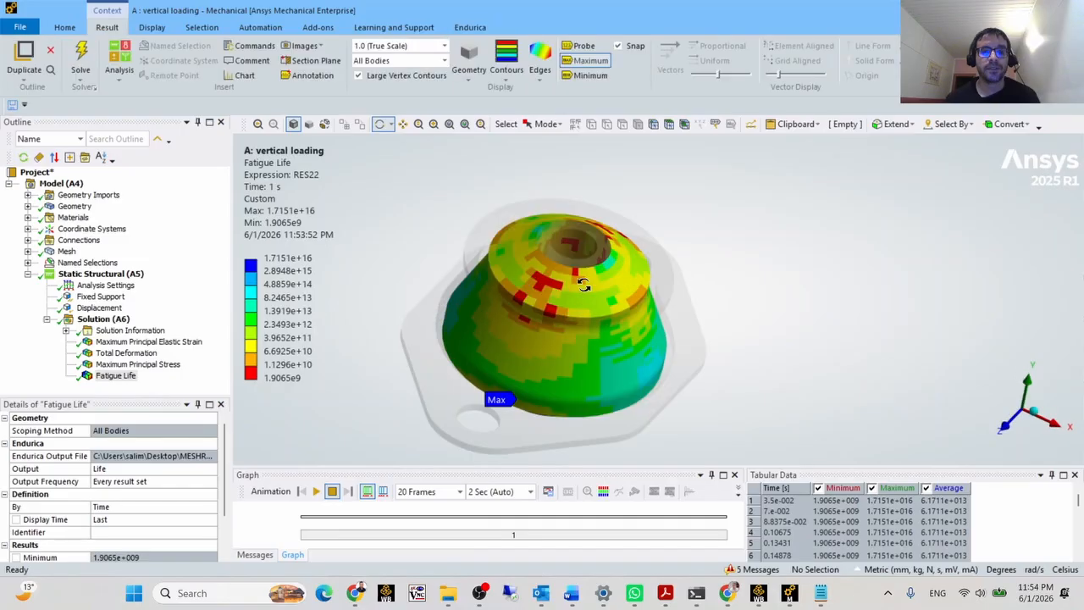
- Turn off the maximum label on the fatigue life plot and show the minimum label at the shortest-life spot instead
{"action": "left_click", "coordinate": [593, 62]}
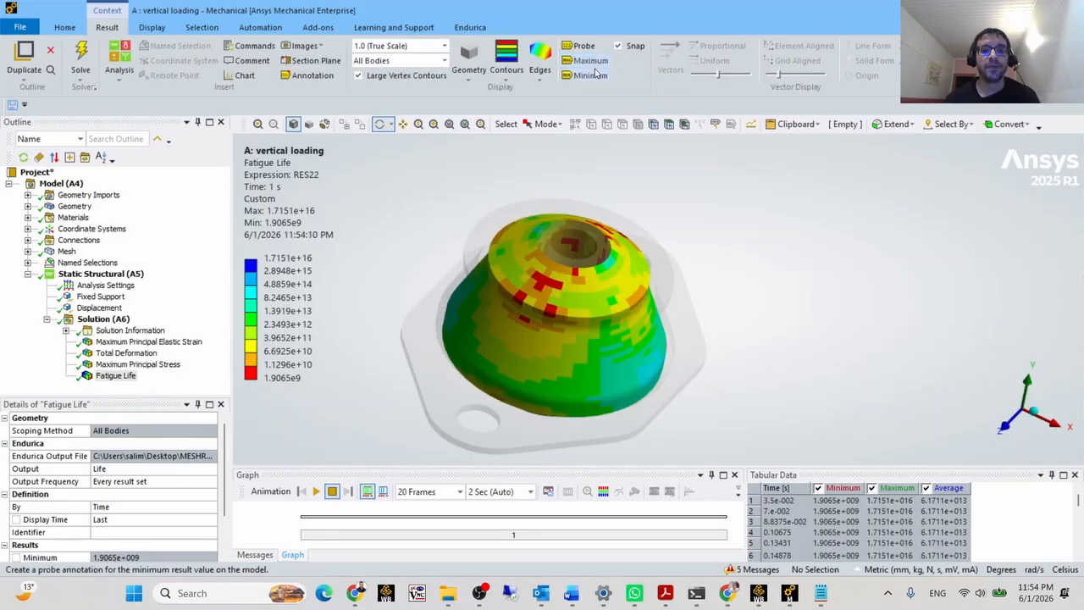
{"action": "left_click", "coordinate": [593, 76]}
{"action": "left_click_drag", "start_coordinate": [586, 206], "coordinate": [741, 319]}
{"action": "scroll", "coordinate": [610, 240], "scroll_direction": "up", "scroll_amount": 5}
{"action": "scroll", "coordinate": [668, 237], "scroll_direction": "down", "scroll_amount": 5}
{"action": "scroll", "coordinate": [687, 266], "scroll_direction": "up", "scroll_amount": 5}
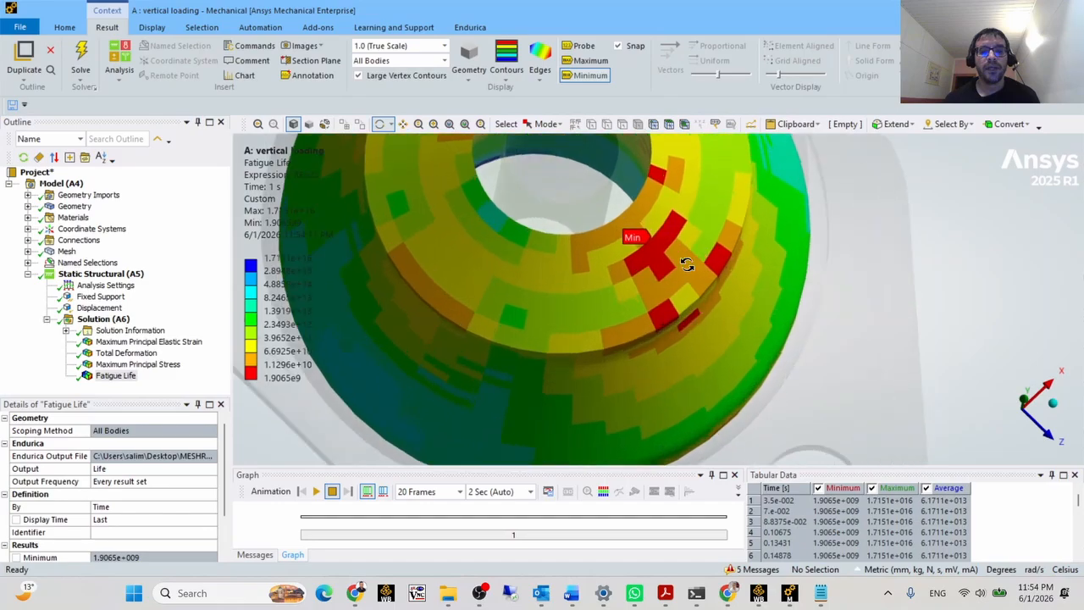
- Examine the fatigue life distribution around the minimum label on the mount's upper rubber surface and along its sides
{"action": "left_click_drag", "start_coordinate": [670, 254], "coordinate": [680, 290]}
{"action": "scroll", "coordinate": [654, 237], "scroll_direction": "down", "scroll_amount": 5}
{"action": "scroll", "coordinate": [683, 250], "scroll_direction": "up", "scroll_amount": 4}
{"action": "scroll", "coordinate": [680, 290], "scroll_direction": "down", "scroll_amount": 2}
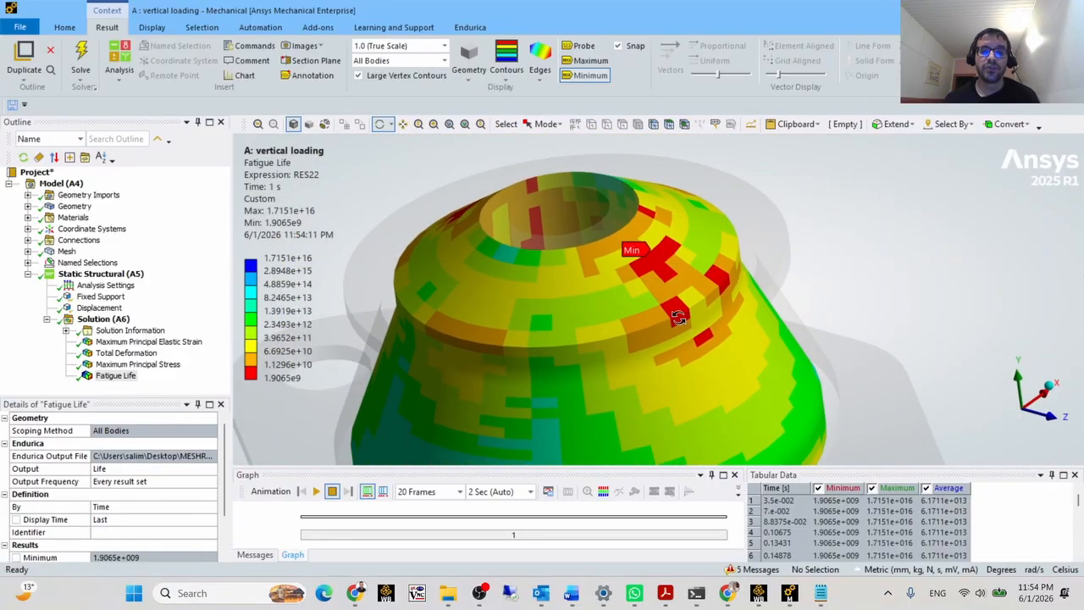
{"action": "left_click_drag", "start_coordinate": [639, 258], "coordinate": [481, 272]}
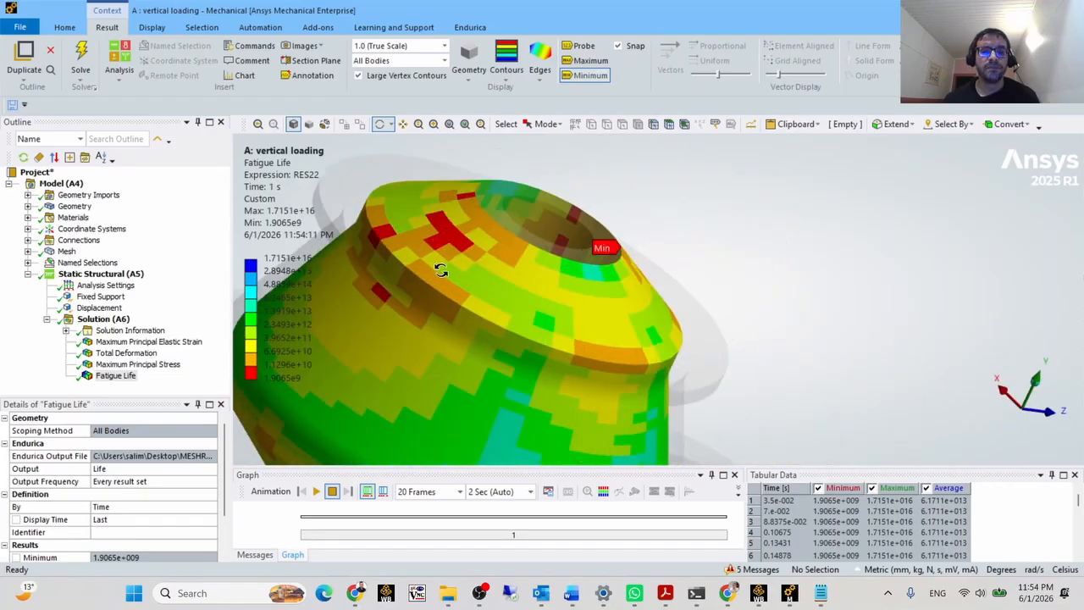
{"action": "left_click_drag", "start_coordinate": [445, 268], "coordinate": [561, 206]}
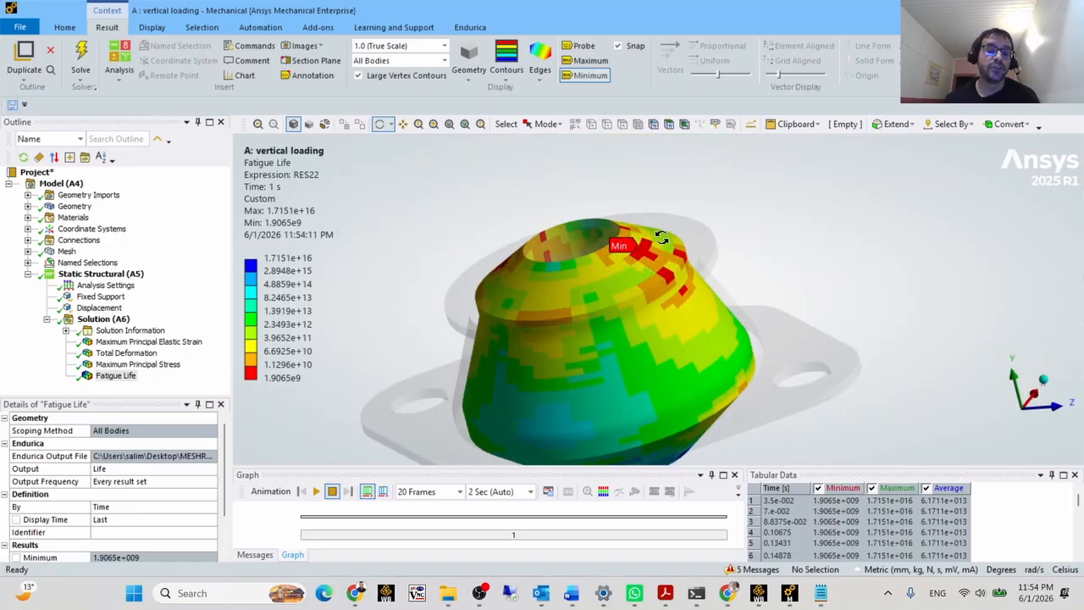
{"action": "left_click_drag", "start_coordinate": [660, 239], "coordinate": [592, 320]}
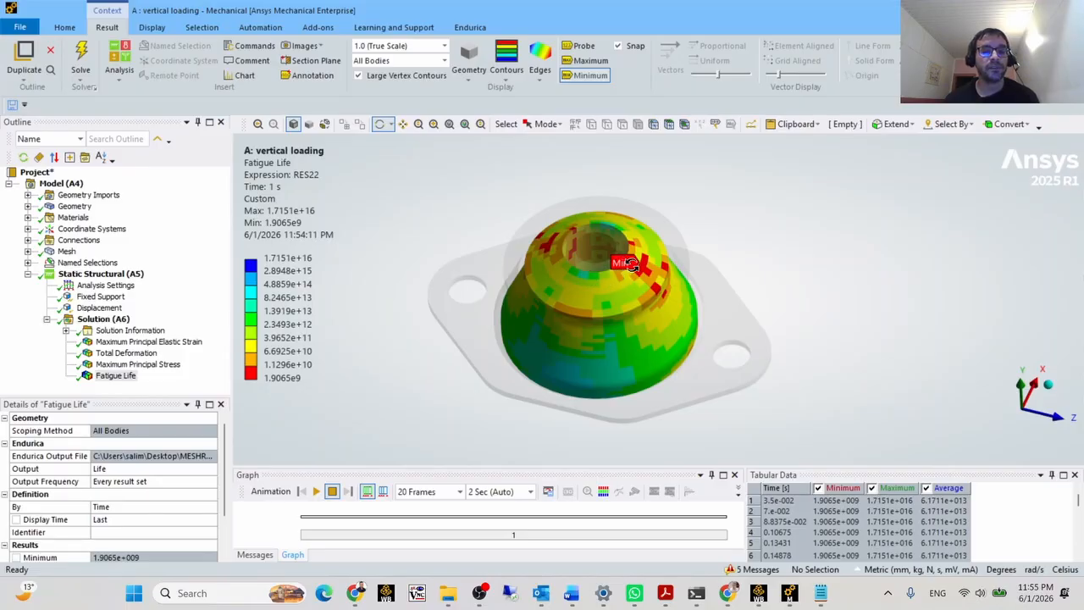
{"action": "scroll", "coordinate": [625, 265], "scroll_direction": "down", "scroll_amount": 4}
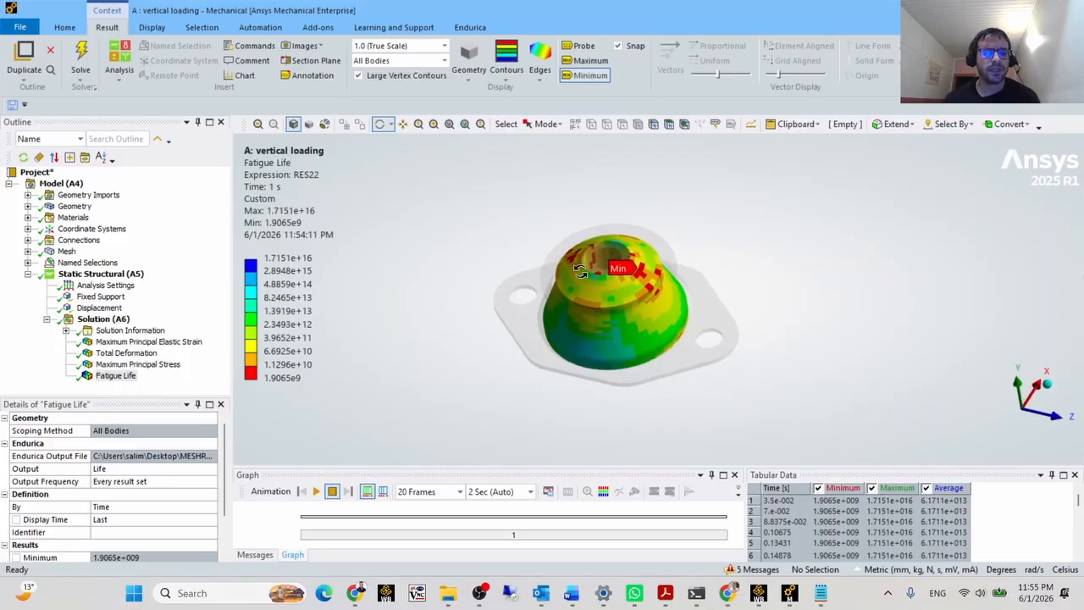
{"action": "scroll", "coordinate": [576, 267], "scroll_direction": "up", "scroll_amount": 4}
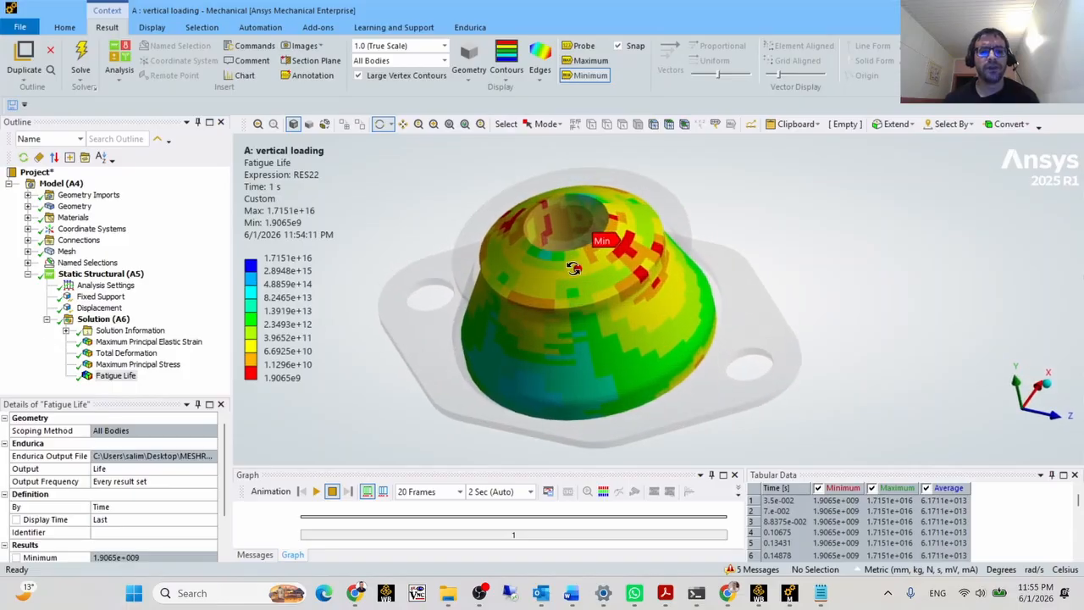
{"action": "scroll", "coordinate": [568, 271], "scroll_direction": "down", "scroll_amount": 1}
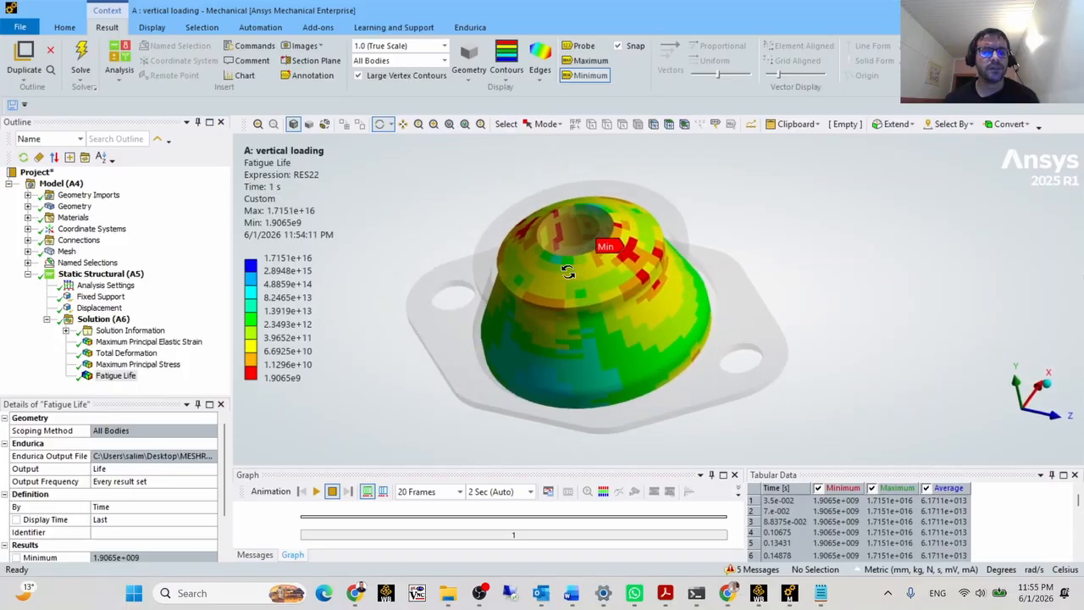
{"action": "mouse_move", "coordinate": [568, 271]}
{"action": "left_mouse_down"}
{"action": "mouse_move", "coordinate": [563, 305]}
{"action": "mouse_move", "coordinate": [556, 211]}
{"action": "mouse_move", "coordinate": [583, 282]}
{"action": "left_mouse_up"}
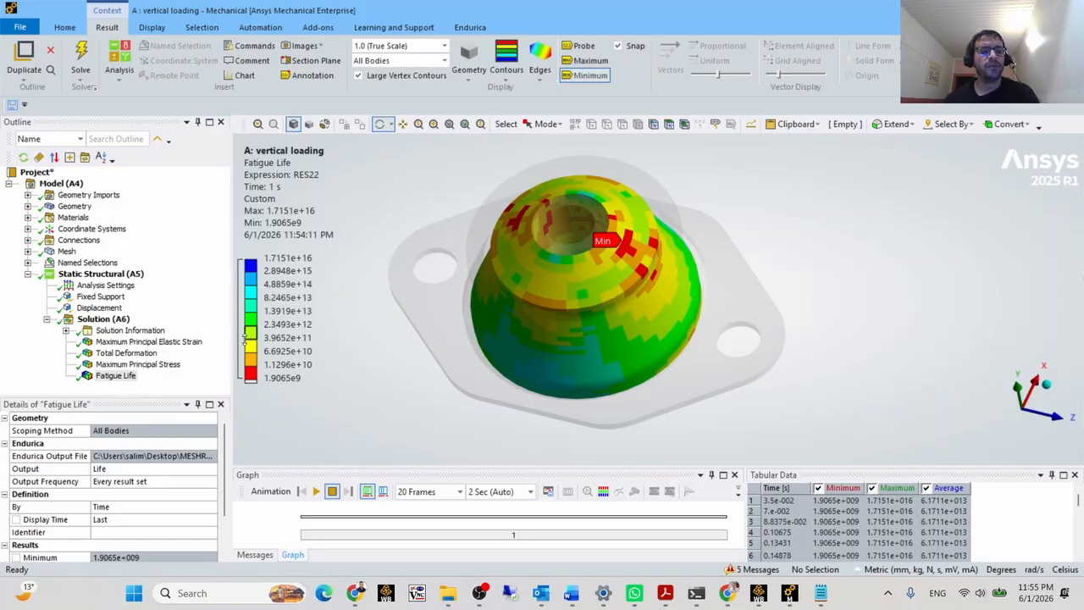
- Switch to File Explorer and open Mount.ki.json in Visual Studio Code at the material's crack_growth_rate block
{"action": "key", "text": "alt+Tab"}
{"action": "double_click", "coordinate": [273, 211]}
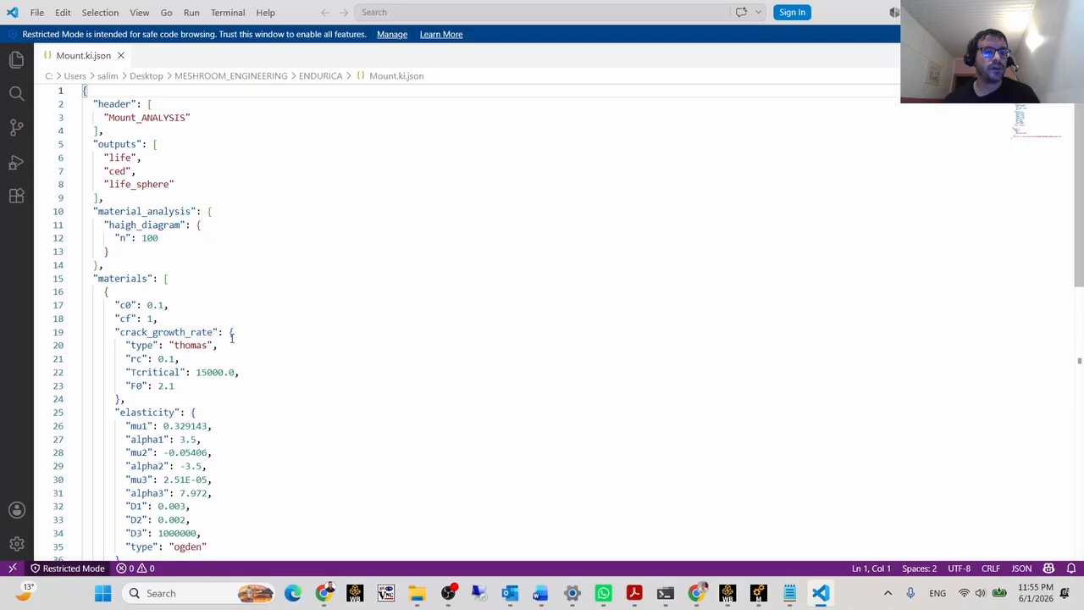
{"action": "scroll", "coordinate": [229, 337], "scroll_direction": "down", "scroll_amount": 2}
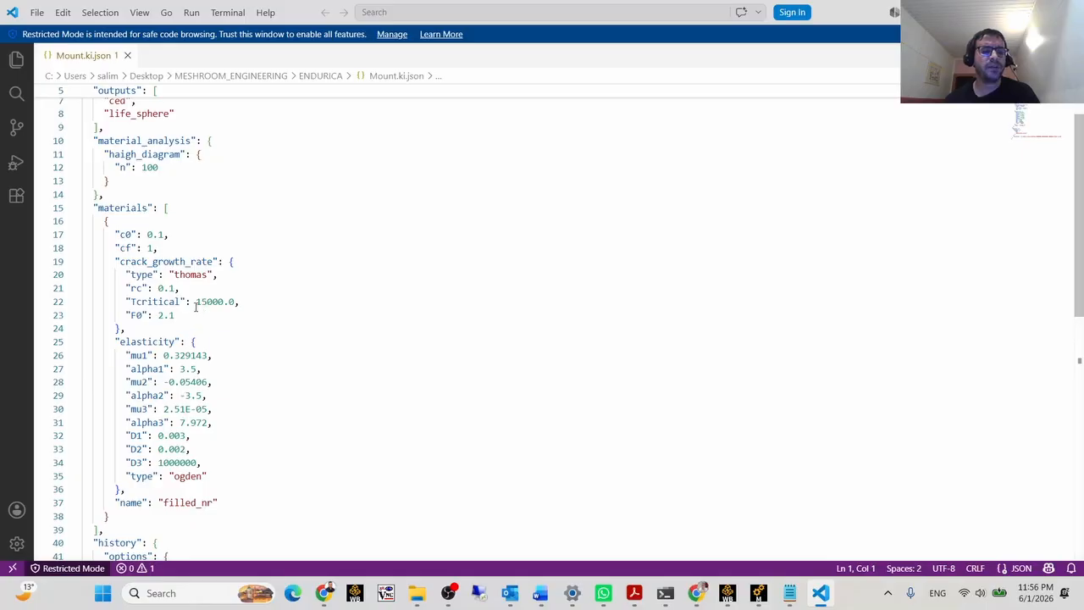
- Set Tcritical in the crack_growth_rate block to 2000.0 and save Mount.ki.json
{"action": "left_click", "coordinate": [197, 303]}
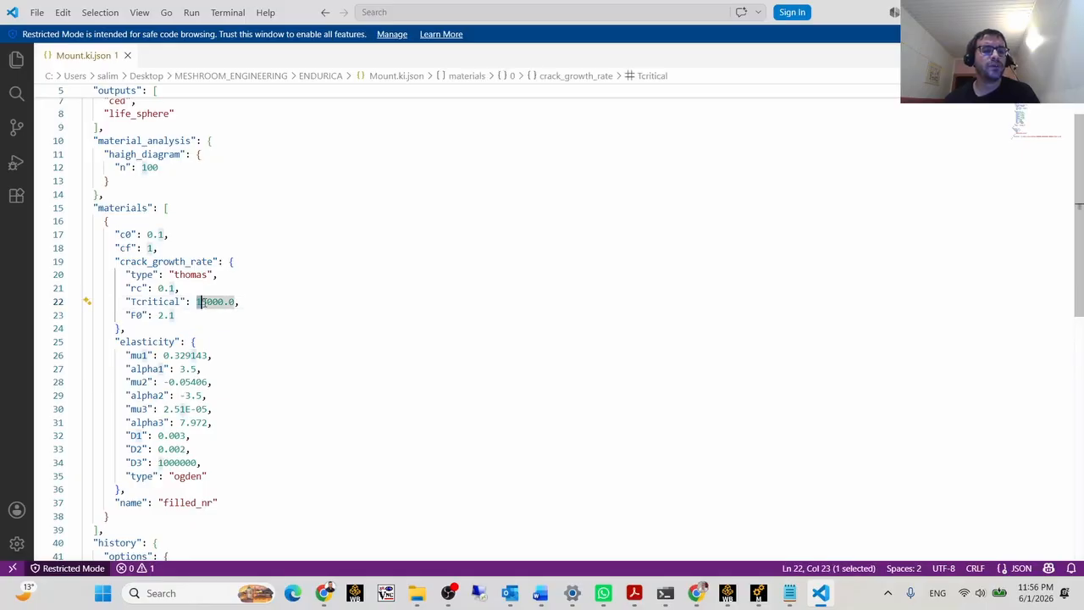
{"action": "left_click_drag", "start_coordinate": [196, 304], "coordinate": [207, 303]}
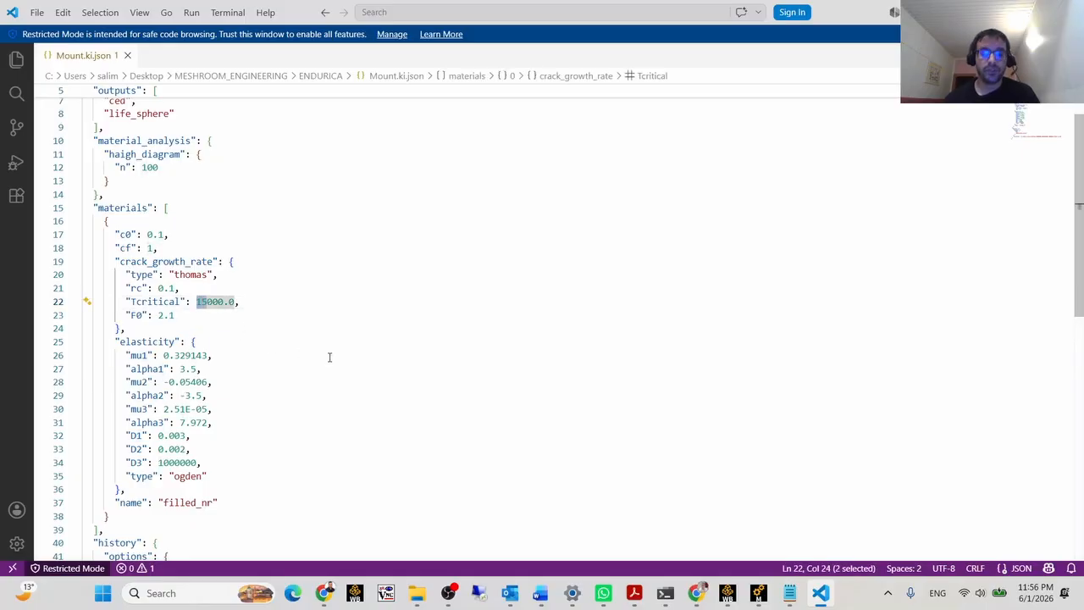
{"action": "type", "text": "2"}
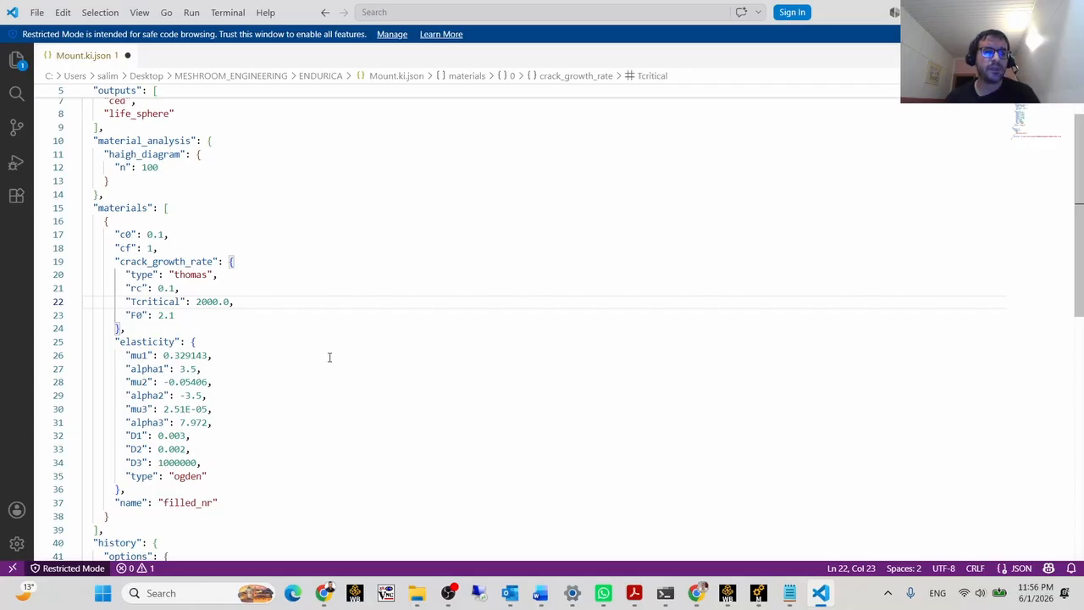
{"action": "left_click", "coordinate": [37, 13]}
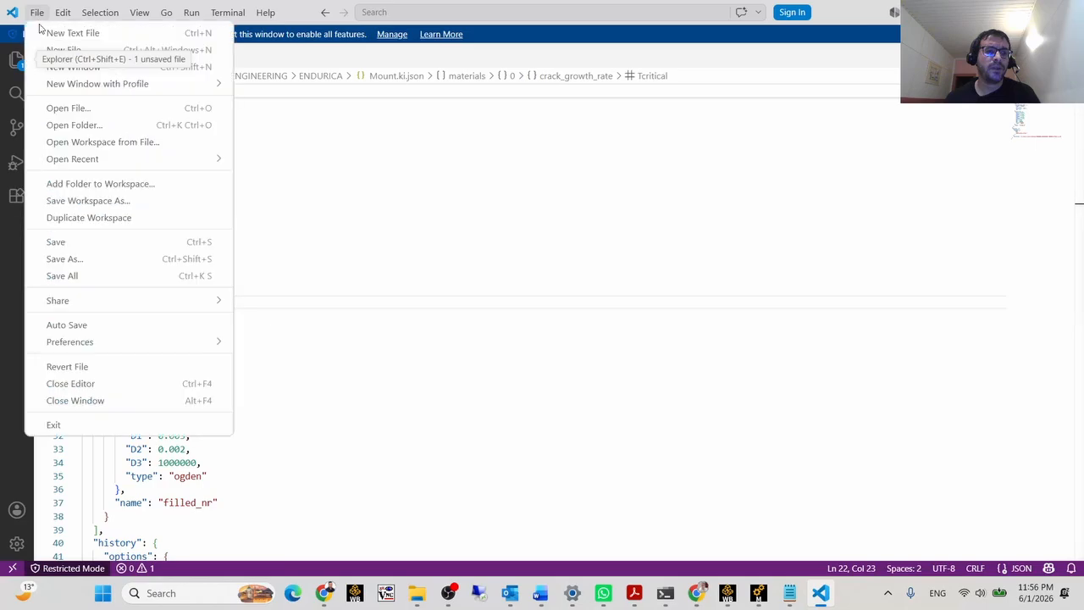
{"action": "left_click", "coordinate": [70, 242]}
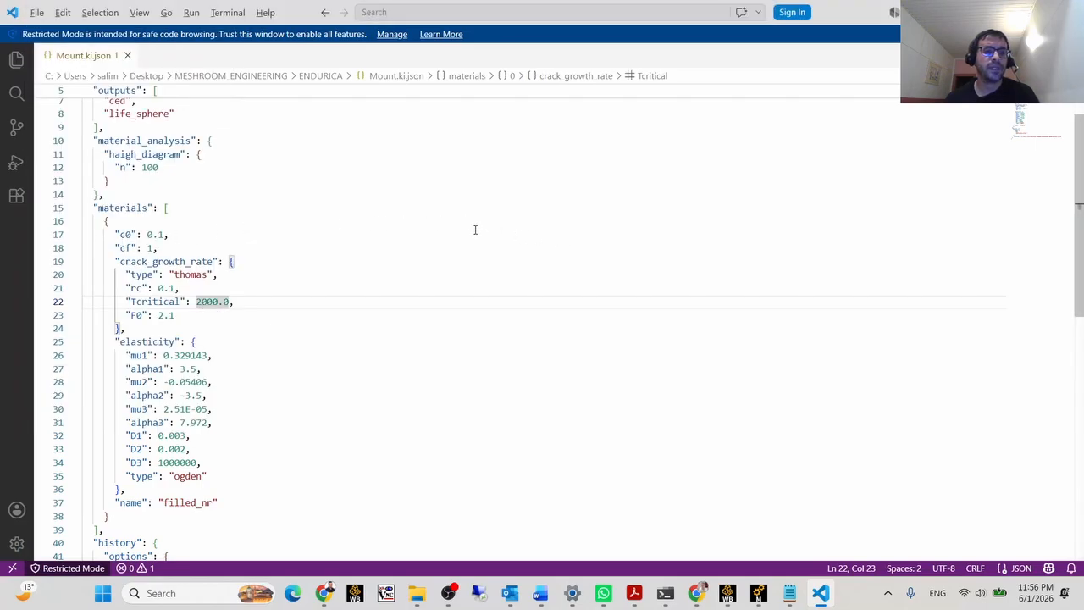
- Switch to File Explorer and delete the old Endurica output files listed below Mount.ki in the ENDURICA folder
{"action": "key", "text": "alt+Tab"}
{"action": "left_click_drag", "start_coordinate": [465, 228], "coordinate": [359, 346]}
{"action": "key", "text": "Delete"}
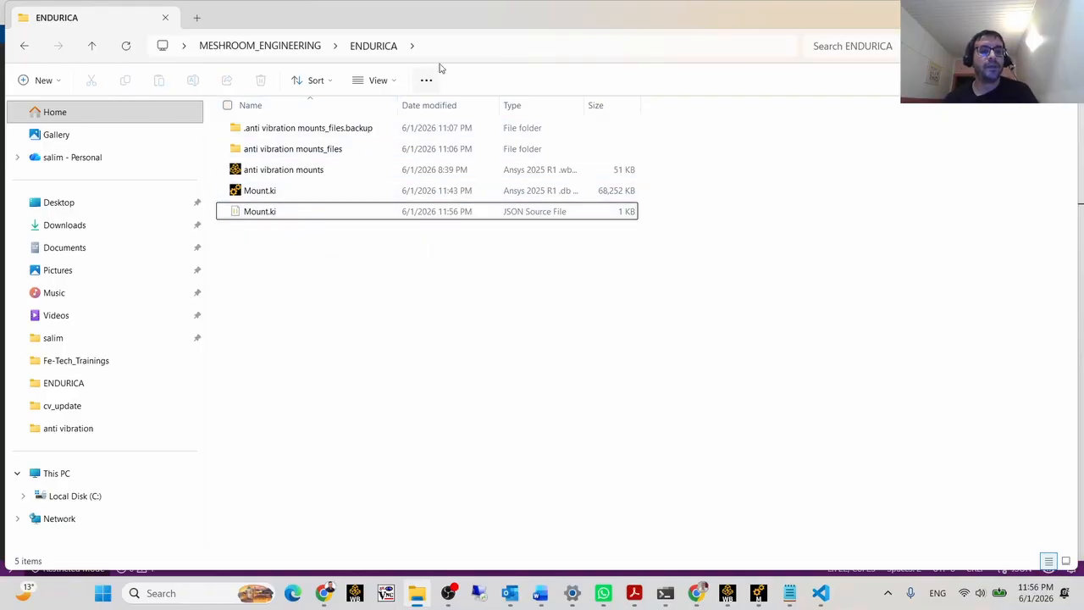
- Open a command prompt in the ENDURICA folder and run endurica Mount.ki.json
{"action": "left_click", "coordinate": [463, 49]}
{"action": "type", "text": "cmd"}
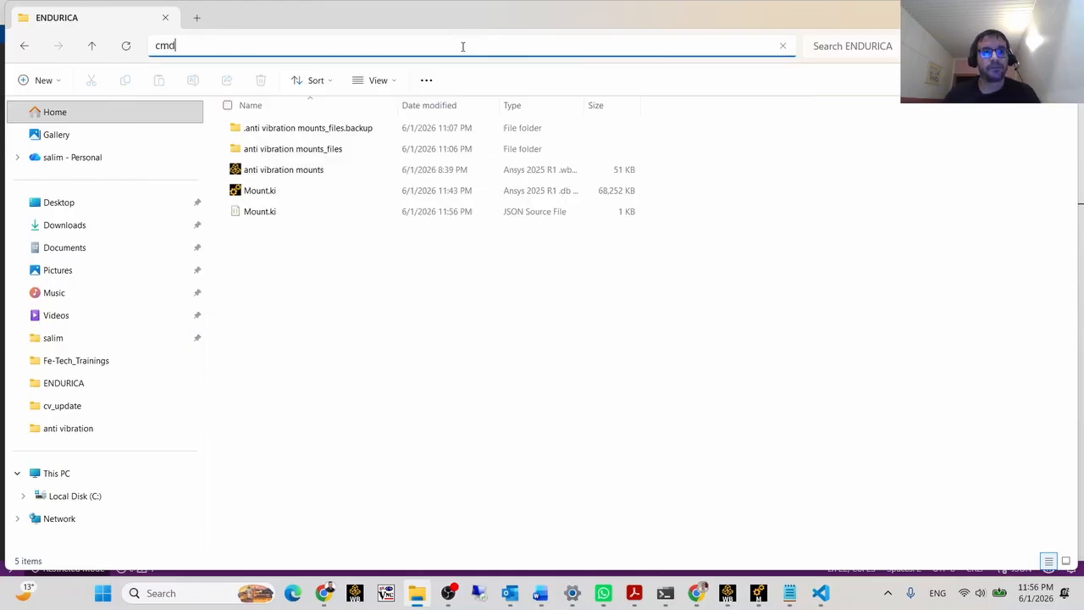
{"action": "key", "text": "Return"}
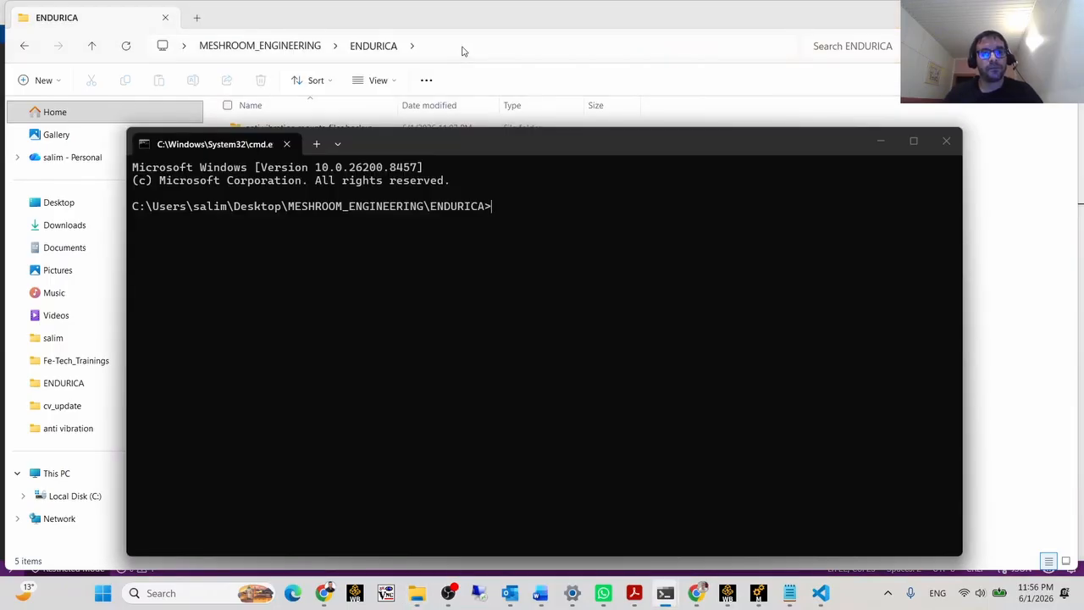
{"action": "type", "text": "endurica"}
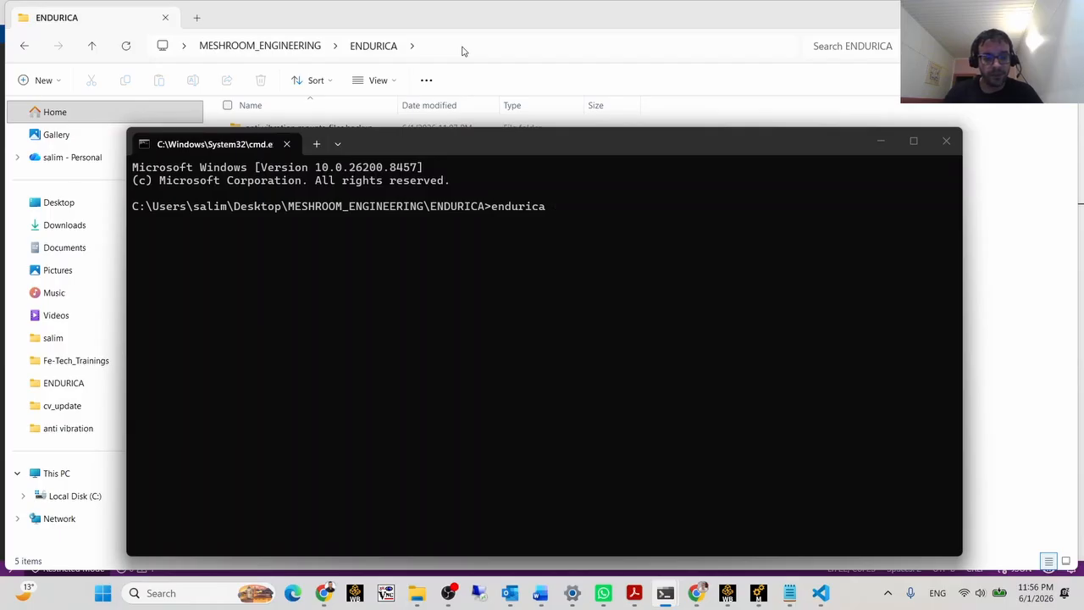
{"action": "type", "text": " M"}
{"action": "key", "text": "Tab"}
{"action": "key", "text": "Tab"}
{"action": "key", "text": "Return"}
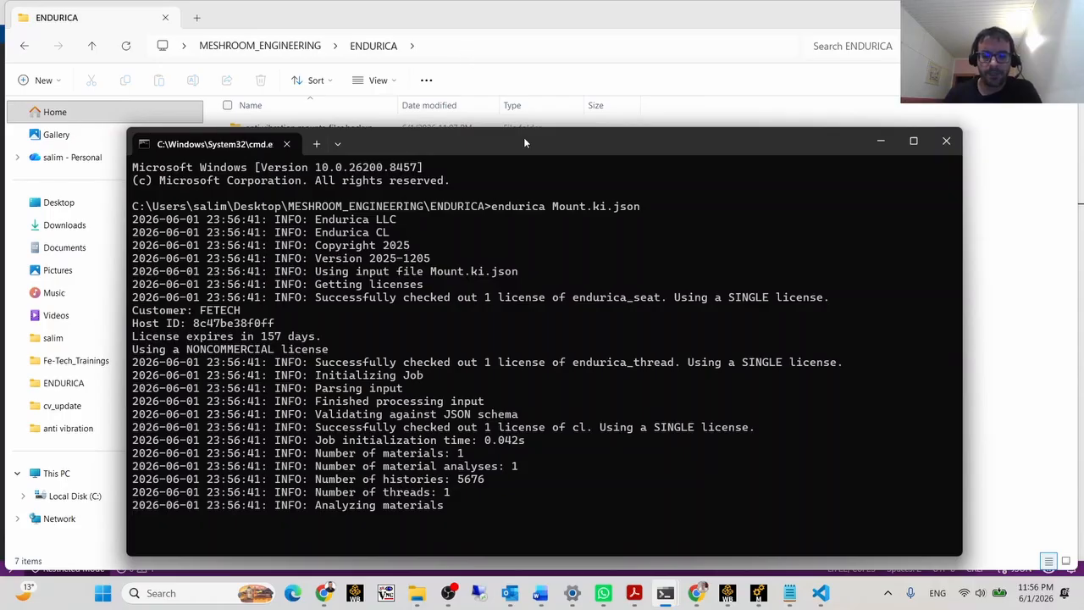
- Switch to Ansys Mechanical and delete the existing Fatigue Life result from the Solution branch
{"action": "left_click", "coordinate": [758, 593]}
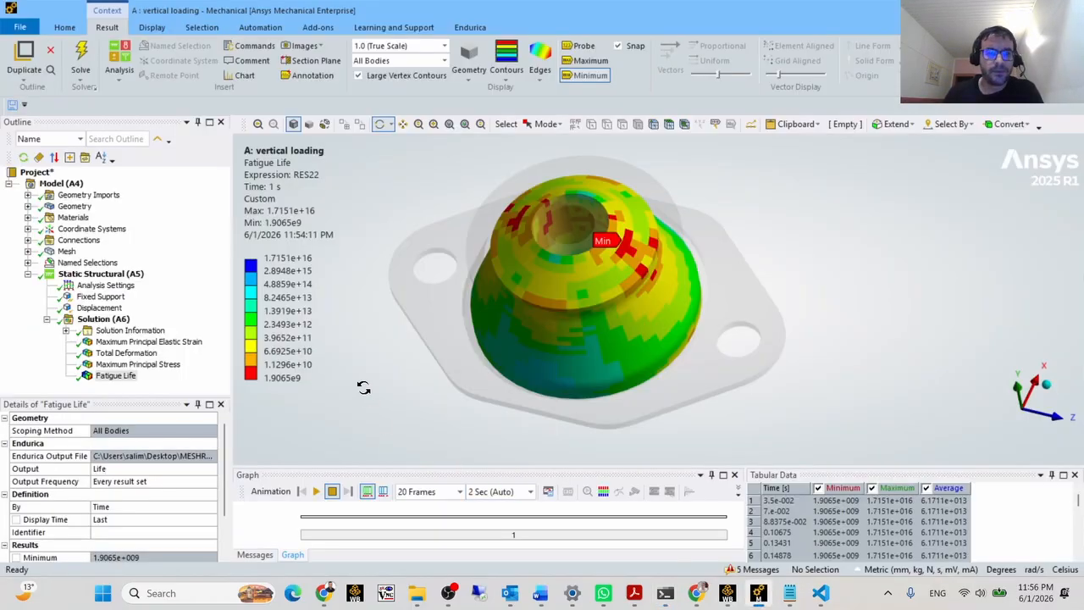
{"action": "right_click", "coordinate": [103, 378]}
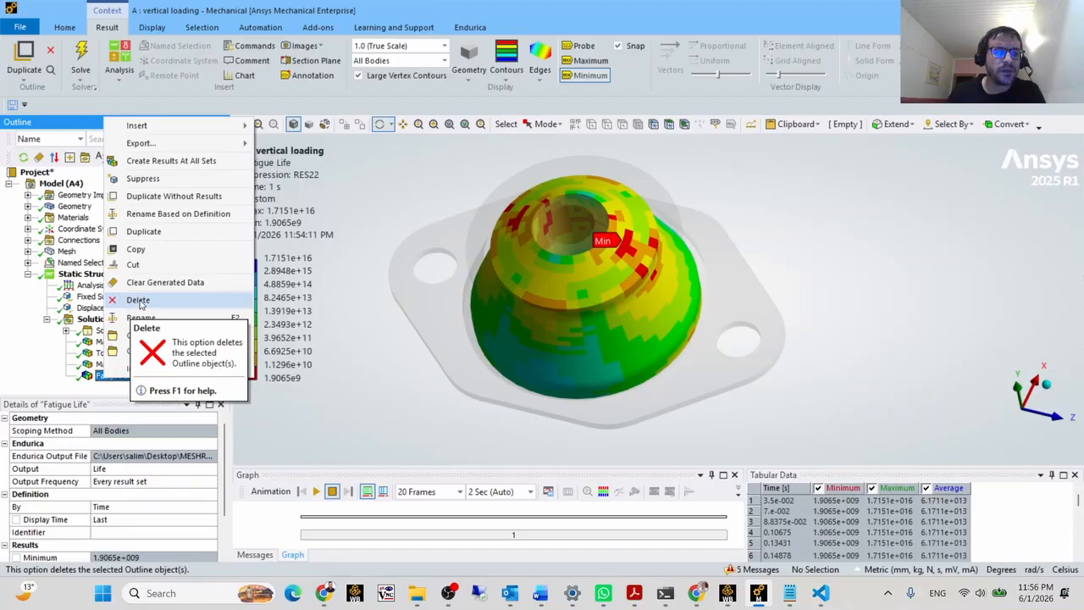
{"action": "left_click", "coordinate": [139, 300]}
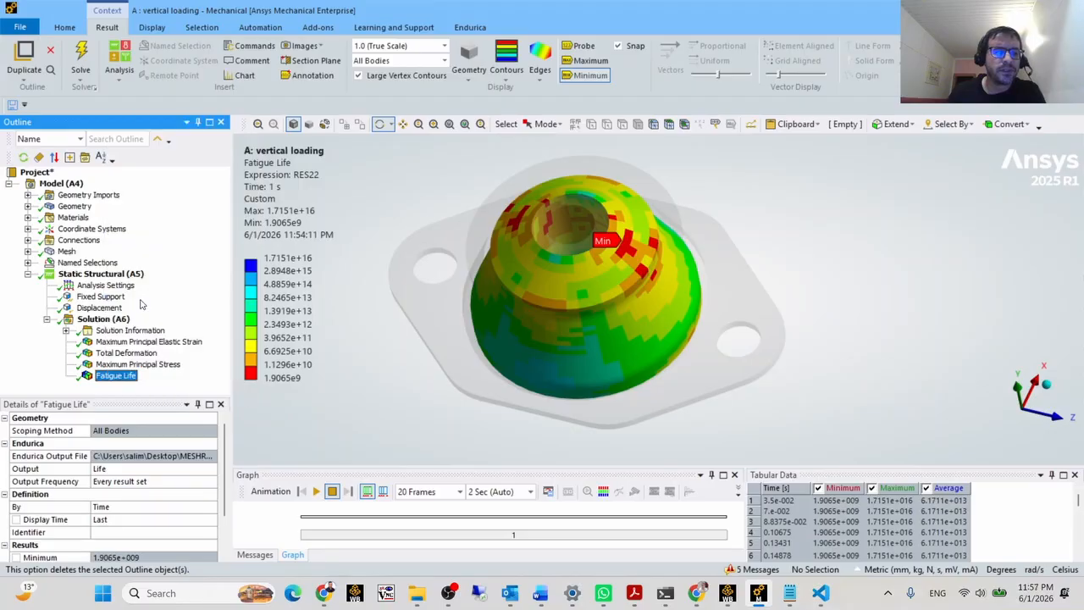
{"action": "left_click", "coordinate": [541, 351]}
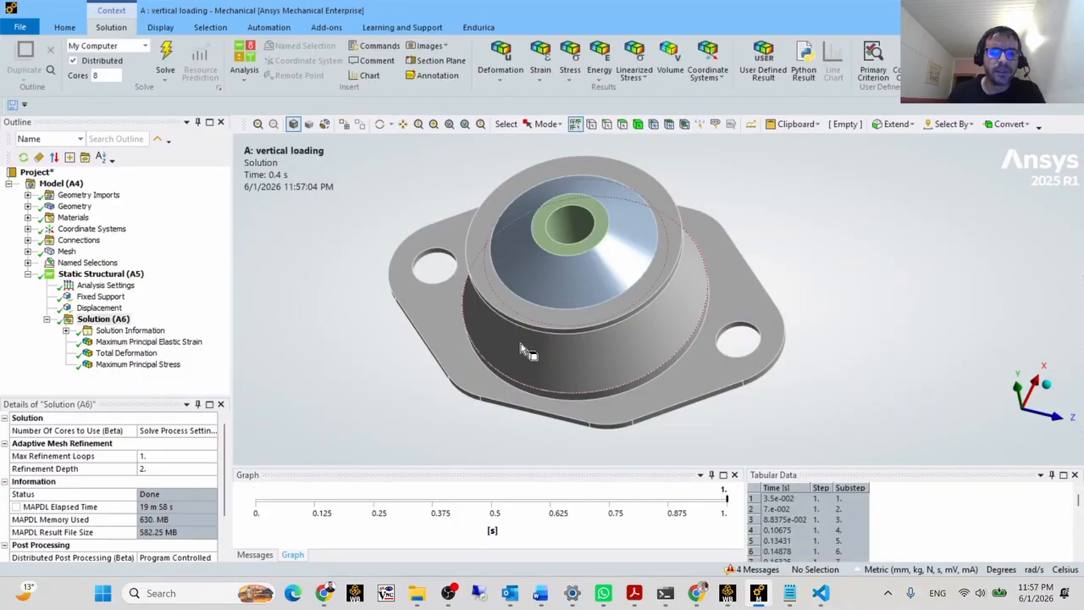
{"action": "key", "text": "alt+Tab"}
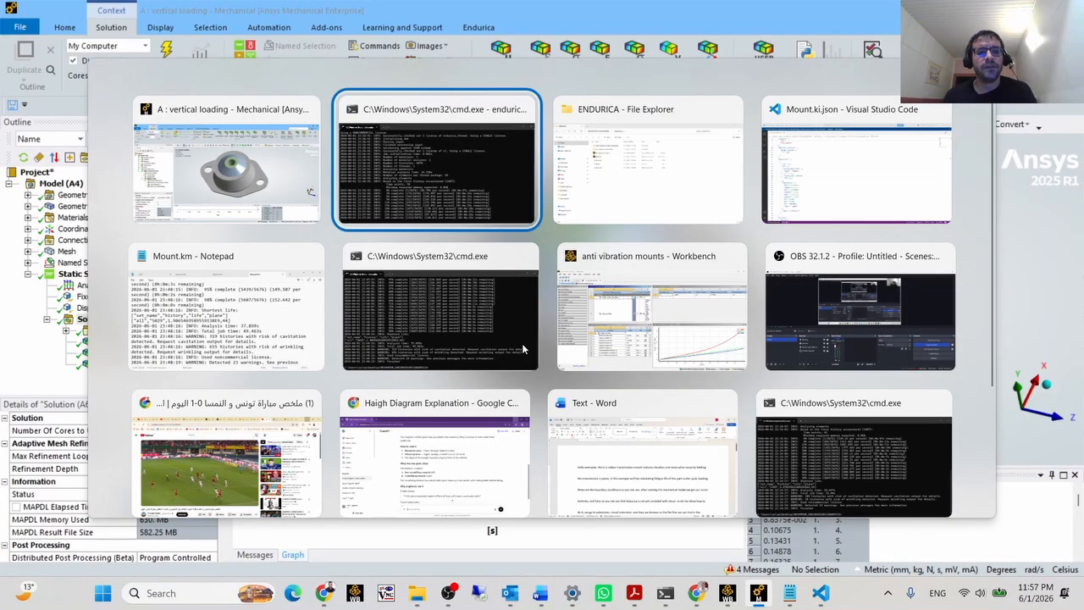
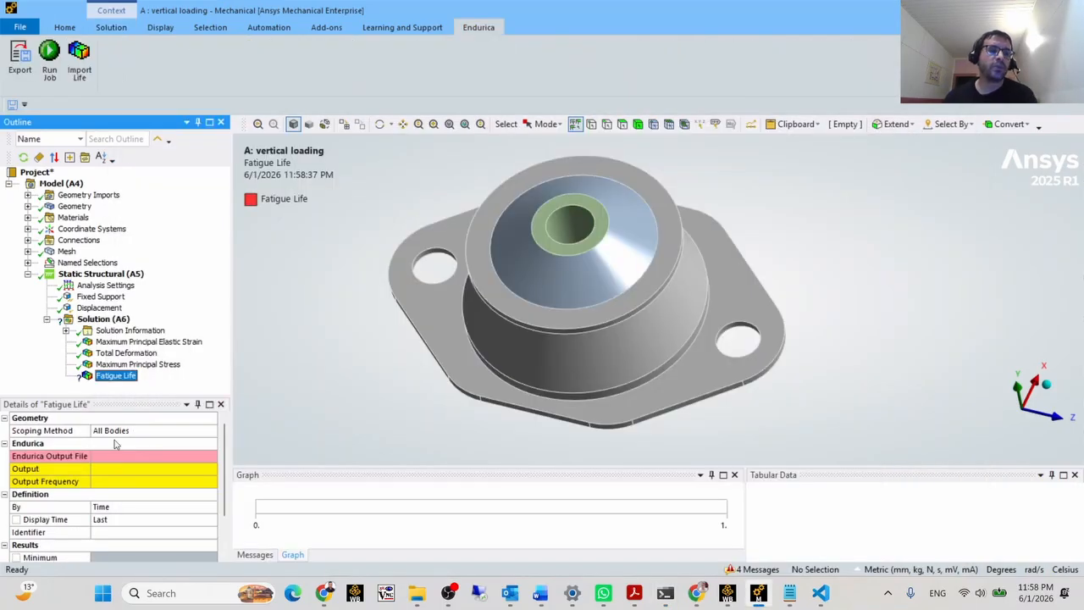
- Load Mount.ko into the new Fatigue Life result with Output set to Life and Output Frequency to Every result set, and evaluate it
{"action": "left_click", "coordinate": [112, 456]}
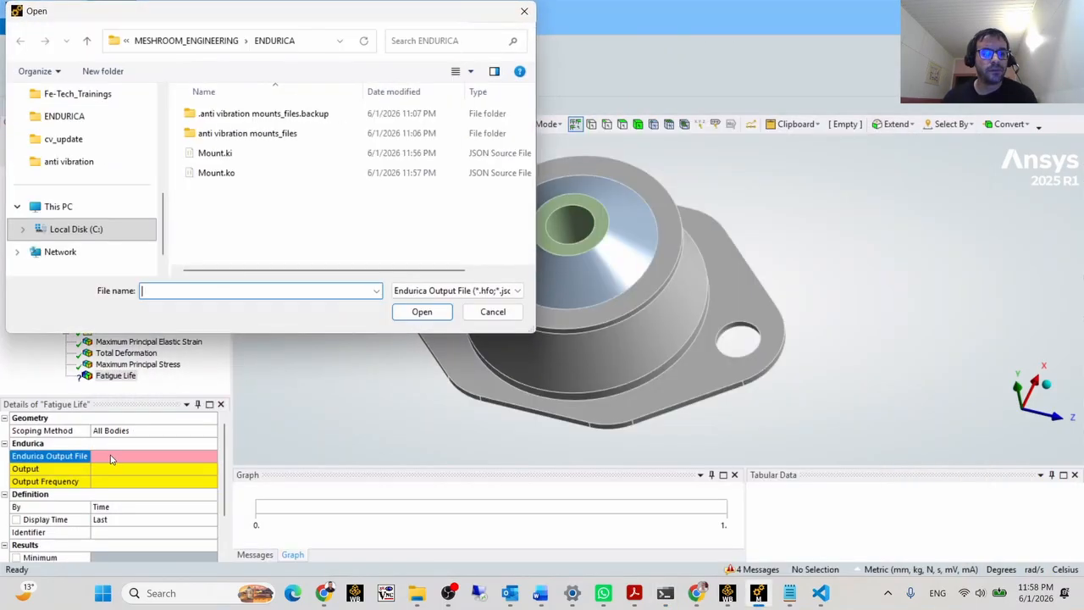
{"action": "left_click", "coordinate": [218, 173]}
{"action": "left_click", "coordinate": [422, 312]}
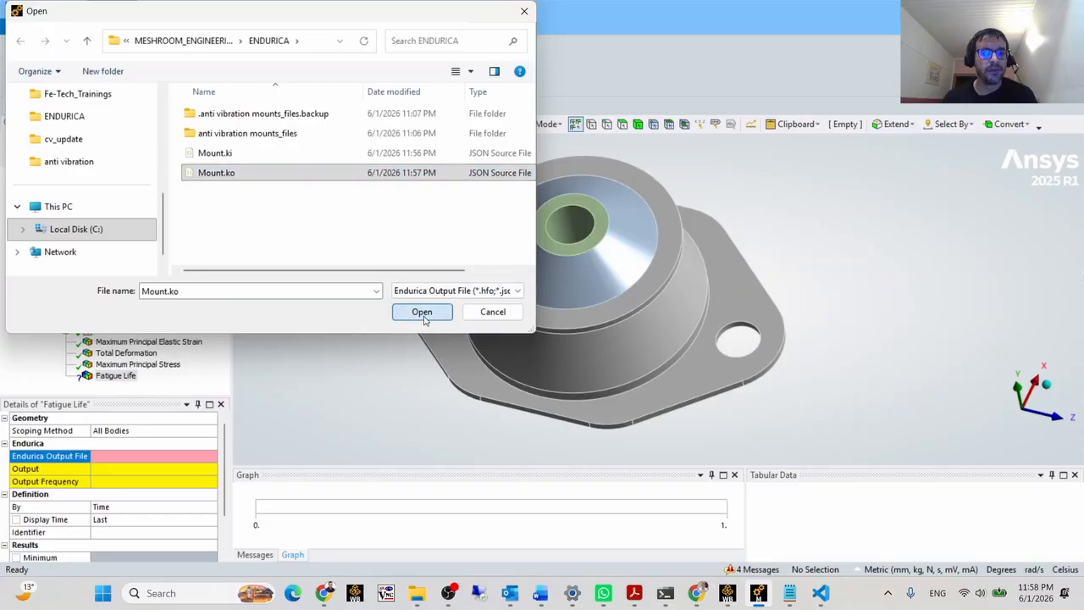
{"action": "left_click", "coordinate": [105, 482]}
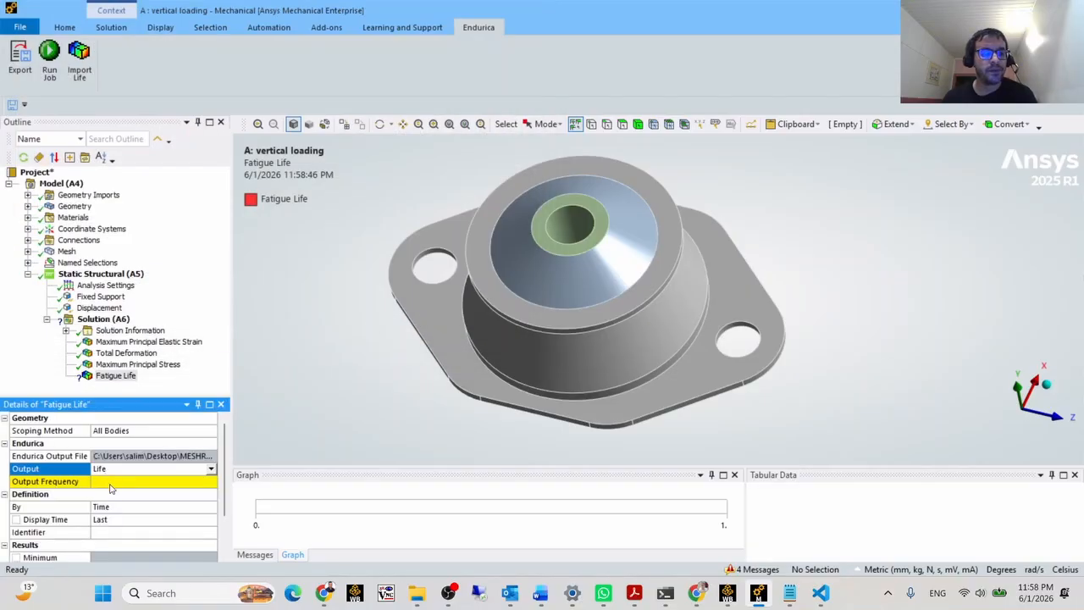
{"action": "right_click", "coordinate": [114, 375]}
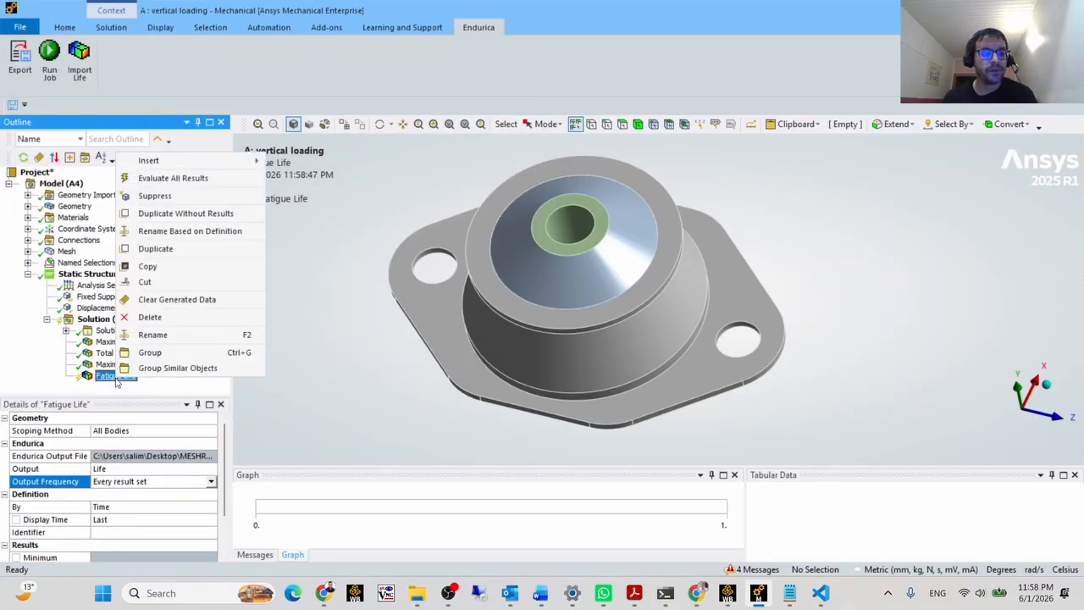
{"action": "left_click", "coordinate": [163, 177]}
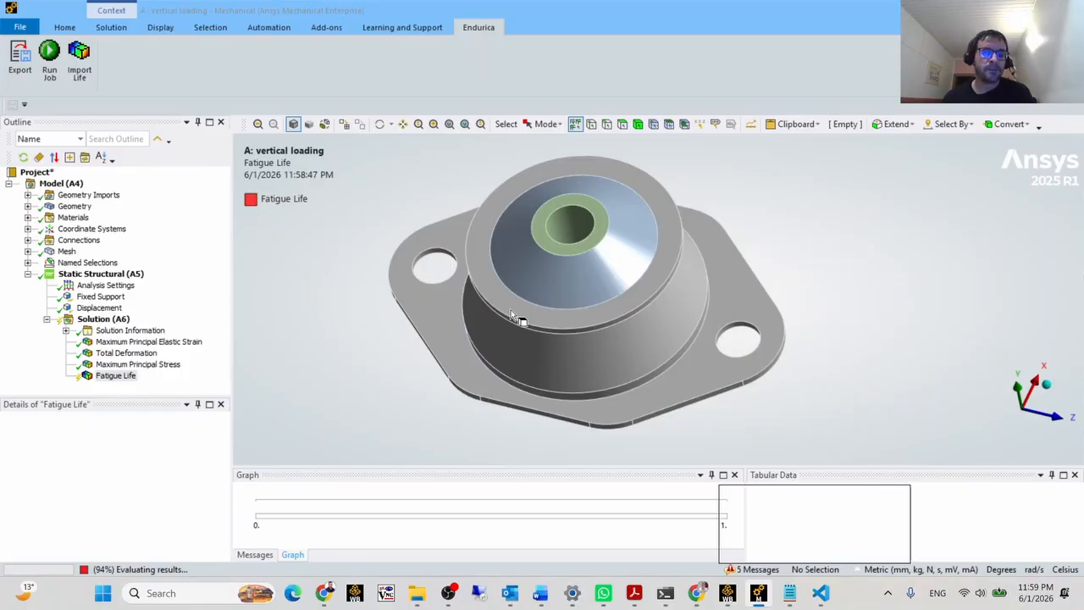
- Reverse the fatigue life legend's color scheme so the shortest lives are red, and apply a Logarithmic Scale
{"action": "left_click", "coordinate": [298, 273]}
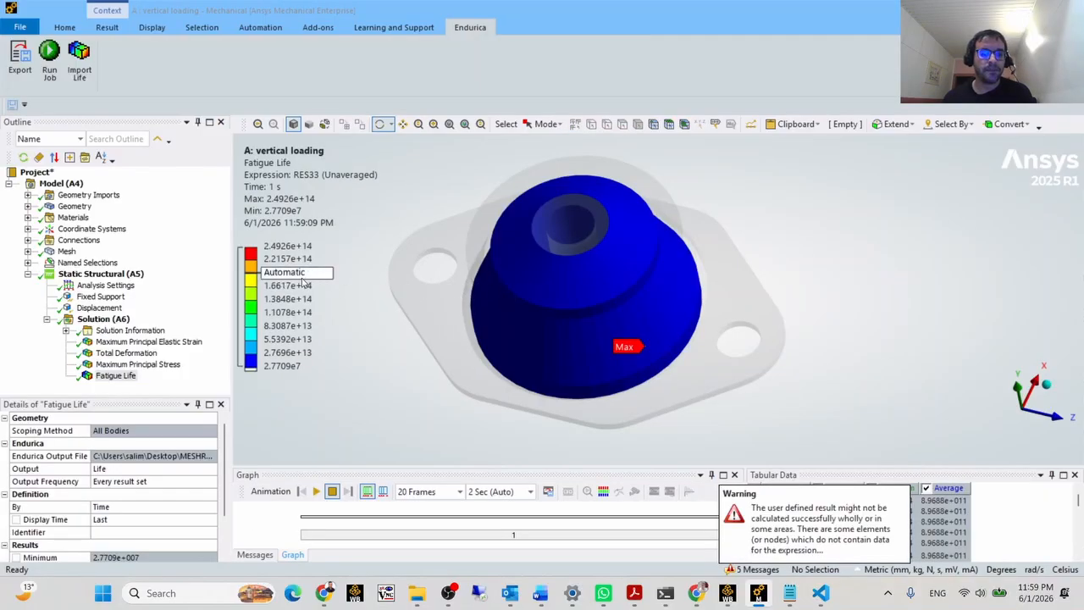
{"action": "right_click", "coordinate": [302, 281]}
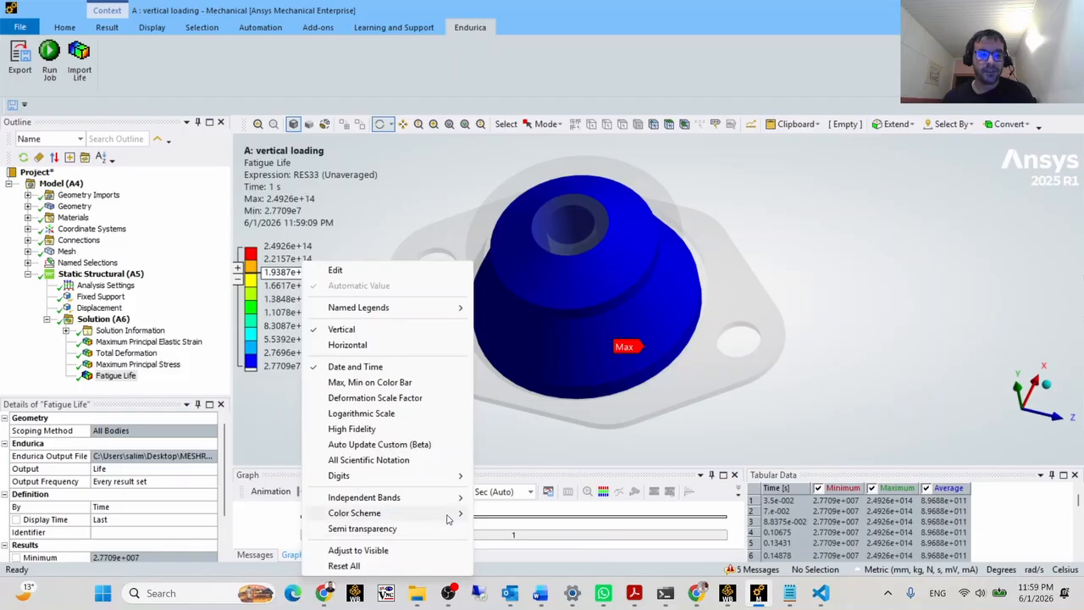
{"action": "mouse_move", "coordinate": [469, 518]}
{"action": "left_click", "coordinate": [518, 529]}
{"action": "left_click", "coordinate": [283, 300]}
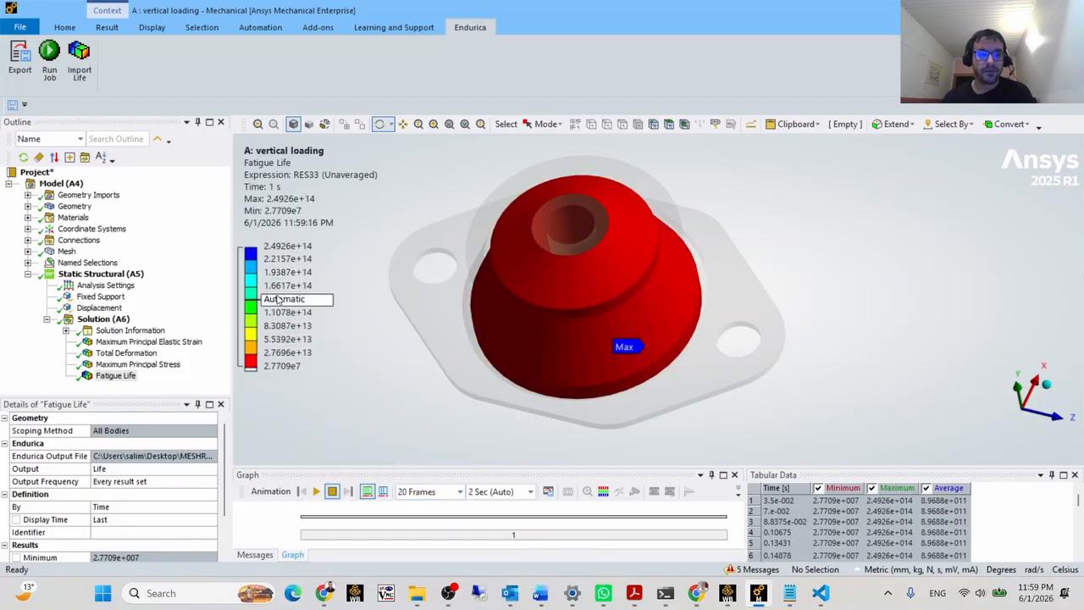
{"action": "right_click", "coordinate": [279, 305]}
{"action": "left_click", "coordinate": [326, 415]}
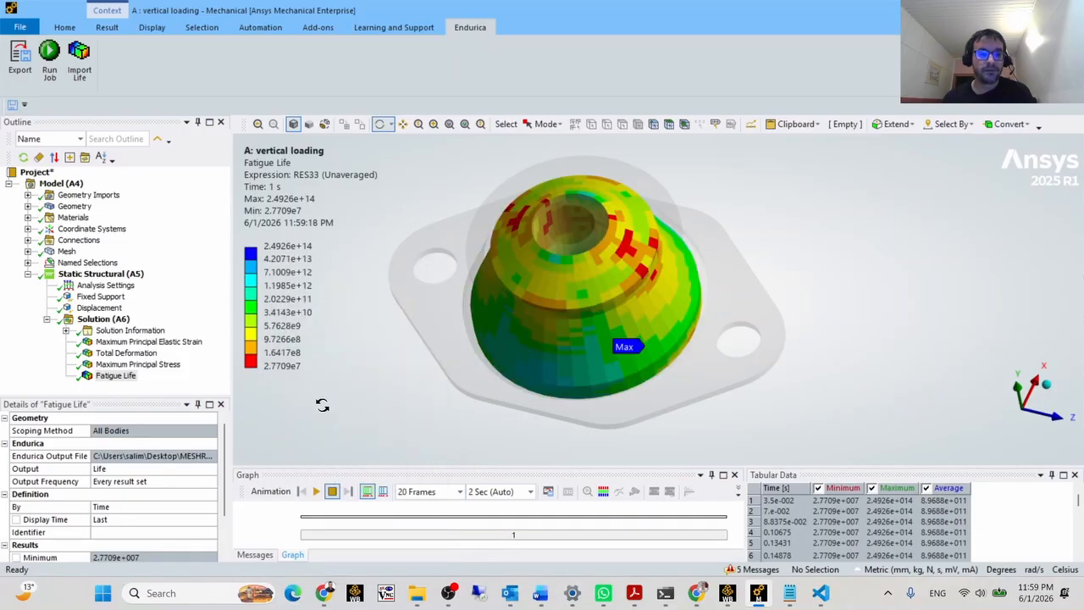
{"action": "mouse_move", "coordinate": [511, 302]}
{"action": "middle_mouse_down"}
{"action": "mouse_move", "coordinate": [482, 276]}
{"action": "mouse_move", "coordinate": [499, 289]}
{"action": "middle_mouse_up"}
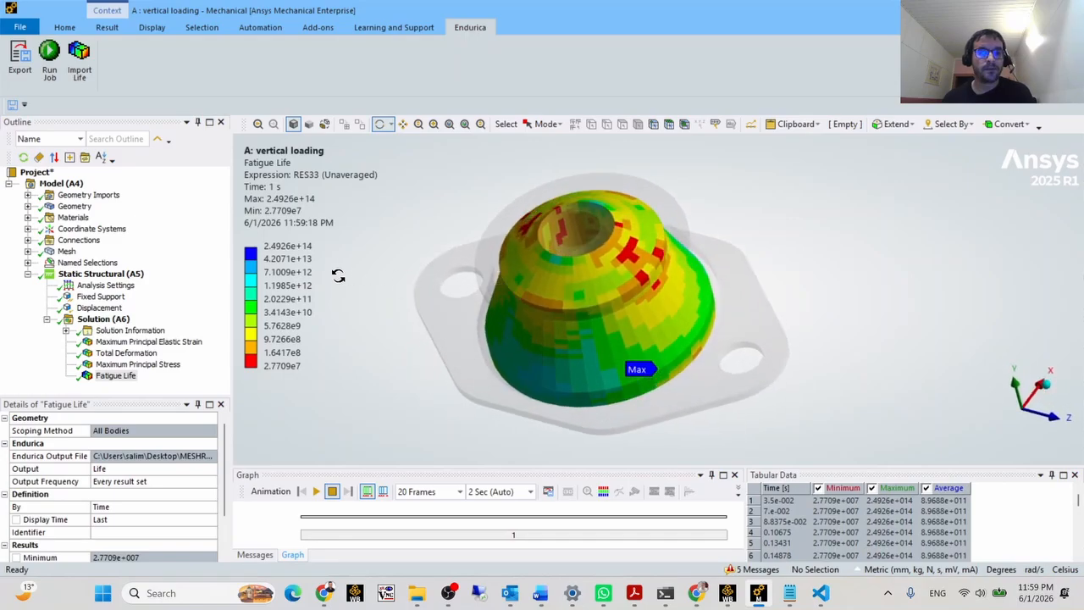
{"action": "right_click", "coordinate": [293, 288]}
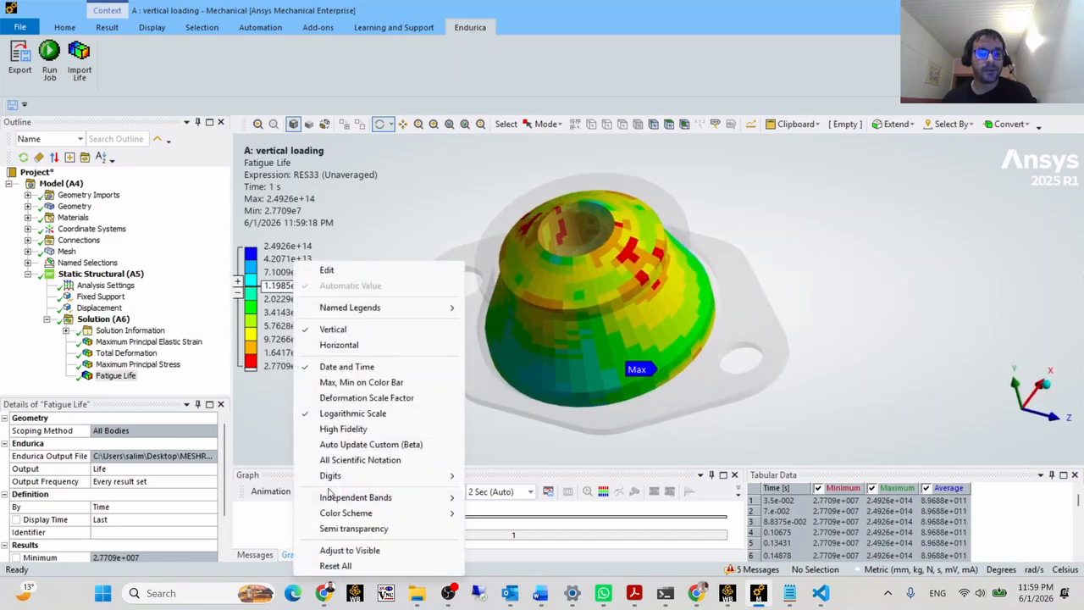
{"action": "left_click", "coordinate": [279, 453]}
- Replace the maximum label with the minimum label on the Fatigue Life plot and inspect the shortest-life spot on the upper rubber surface
{"action": "middle_click_drag", "start_coordinate": [503, 299], "coordinate": [593, 284]}
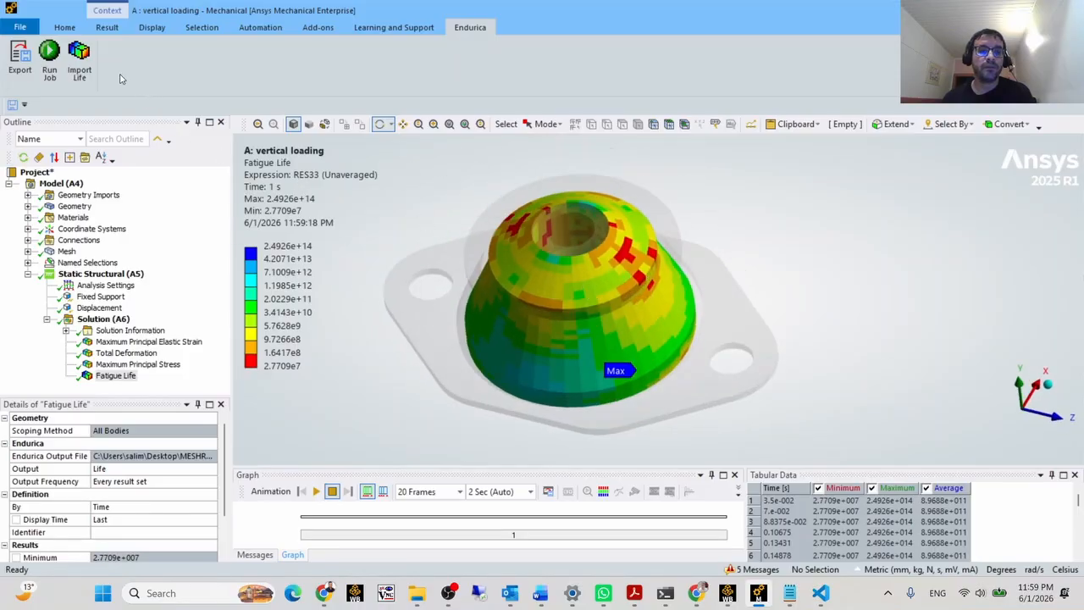
{"action": "left_click", "coordinate": [107, 27]}
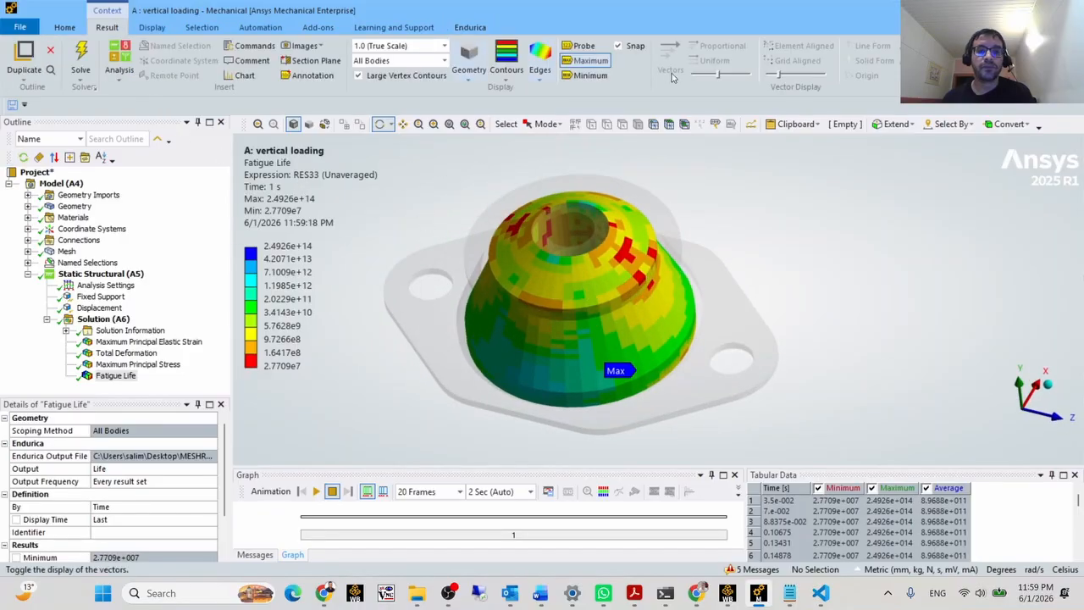
{"action": "left_click", "coordinate": [591, 75]}
{"action": "middle_click_drag", "start_coordinate": [599, 244], "coordinate": [584, 184]}
{"action": "scroll", "coordinate": [487, 247], "scroll_direction": "up", "scroll_amount": 5}
{"action": "scroll", "coordinate": [487, 246], "scroll_direction": "down", "scroll_amount": 4}
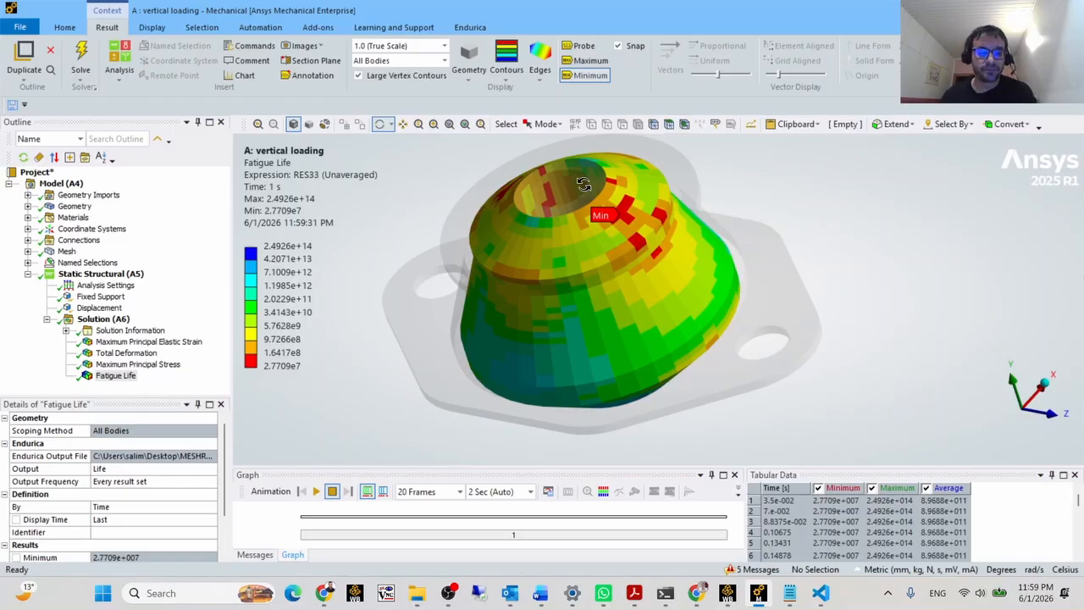
- Switch to the command prompt, launch Endurica Viewer with endurica viewer, and open Mount.ko in it
{"action": "key", "text": "alt+Tab"}
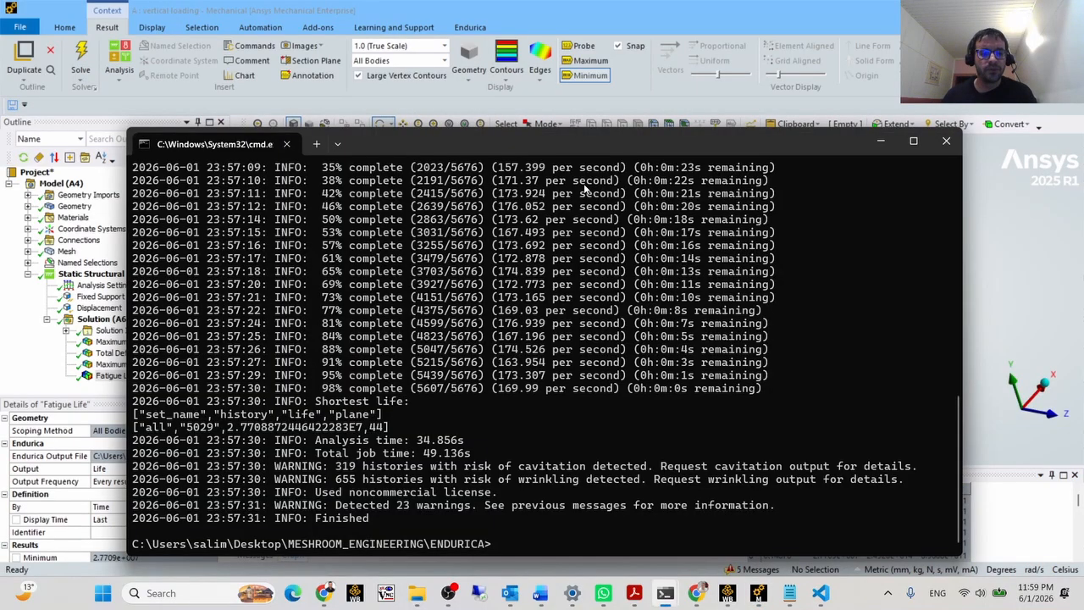
{"action": "type", "text": "endurica"}
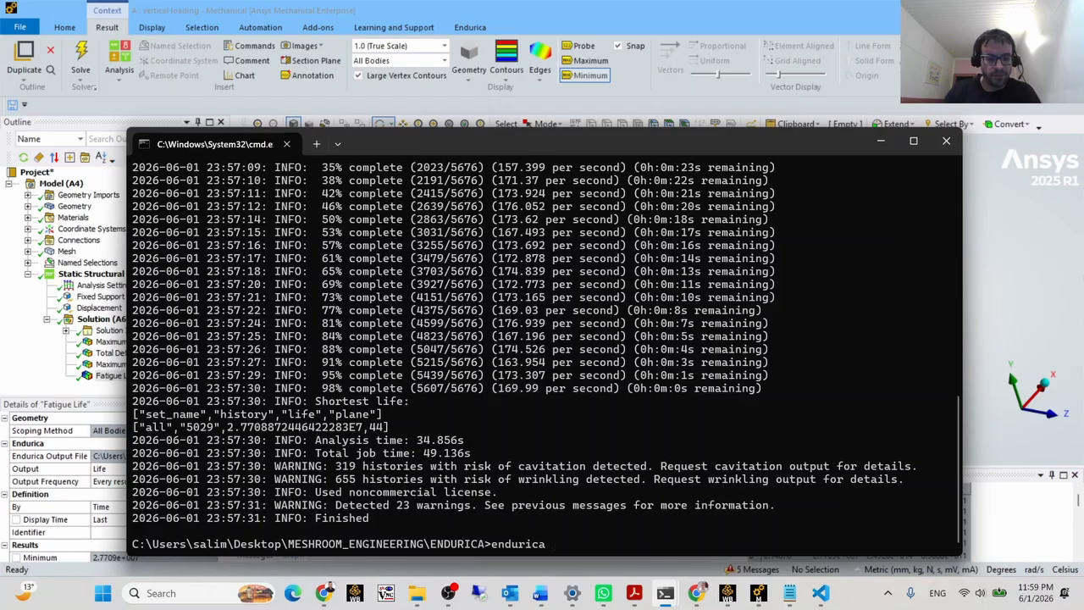
{"action": "type", "text": " viewer"}
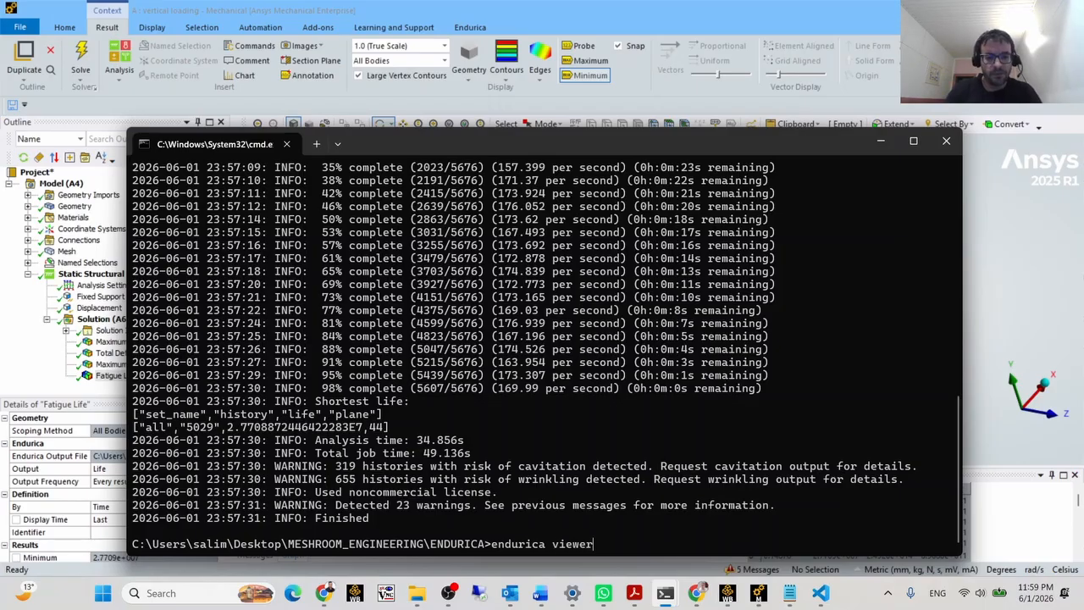
{"action": "key", "text": "Return"}
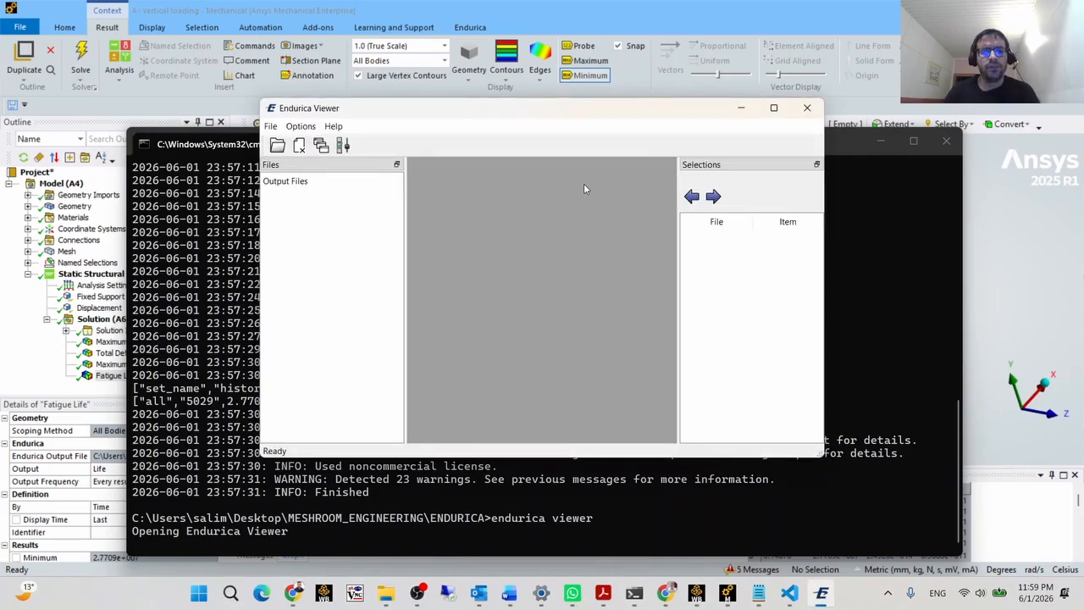
{"action": "left_click", "coordinate": [277, 145]}
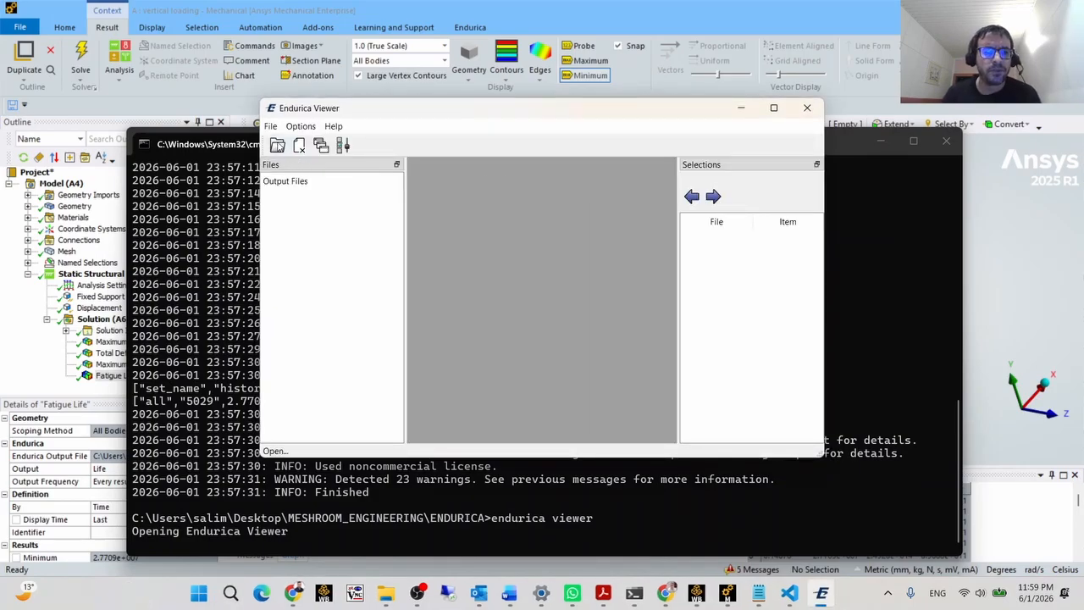
{"action": "left_click", "coordinate": [512, 293]}
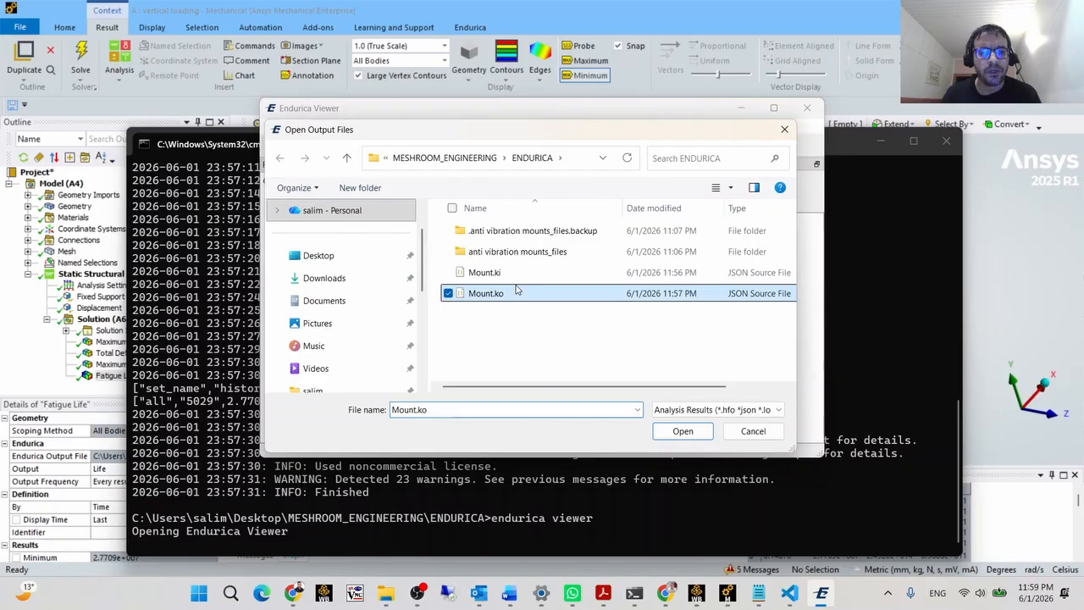
{"action": "left_click", "coordinate": [683, 432]}
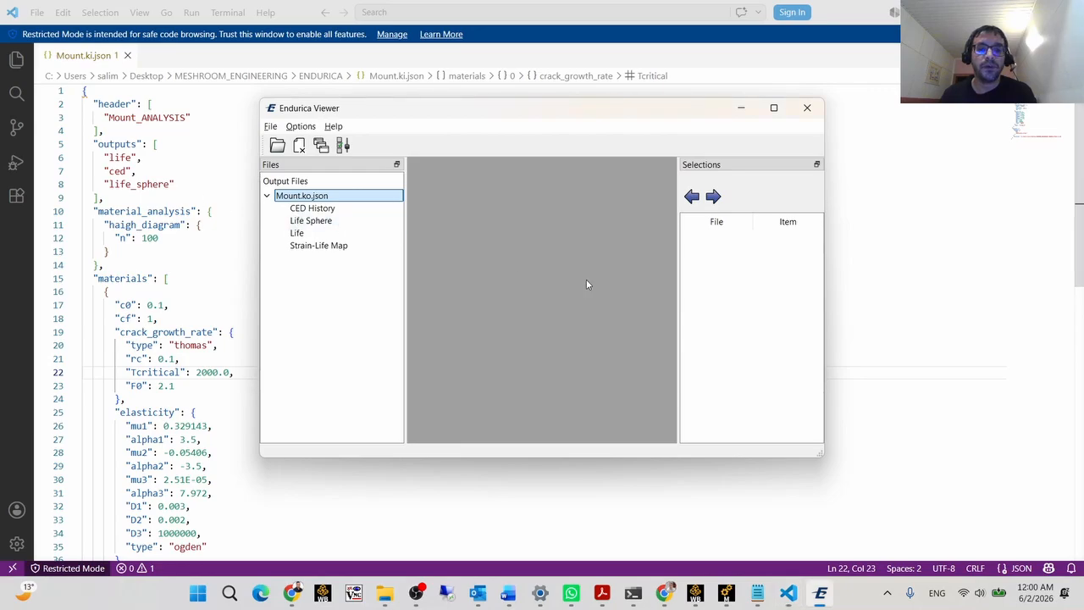
- Plot the CED History of Mount.ko.json and inspect its peak, and display the Life Sphere
{"action": "left_click", "coordinate": [312, 208]}
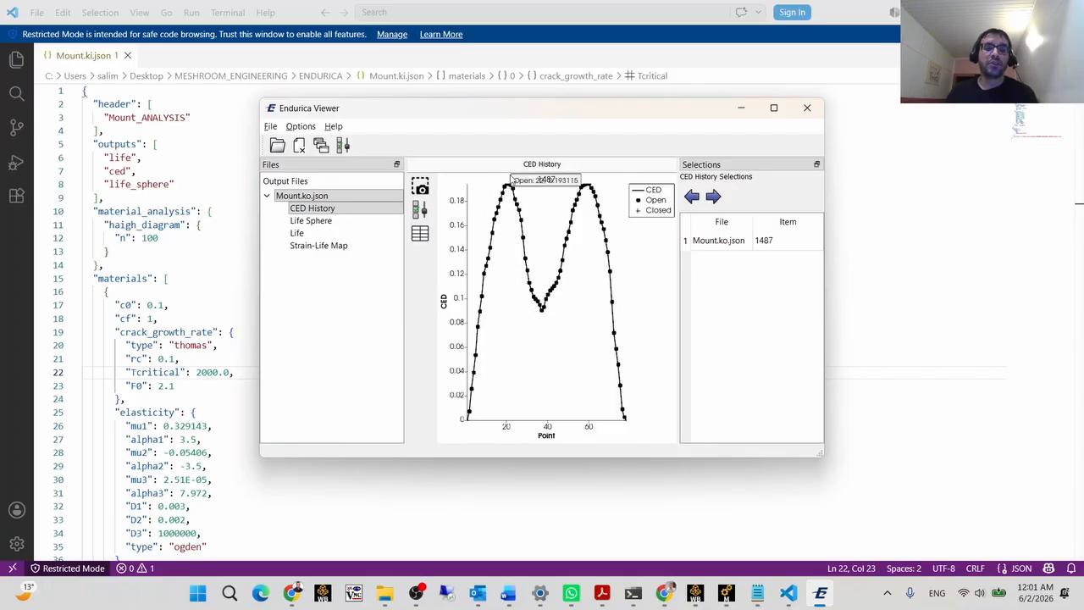
{"action": "mouse_move", "coordinate": [502, 199]}
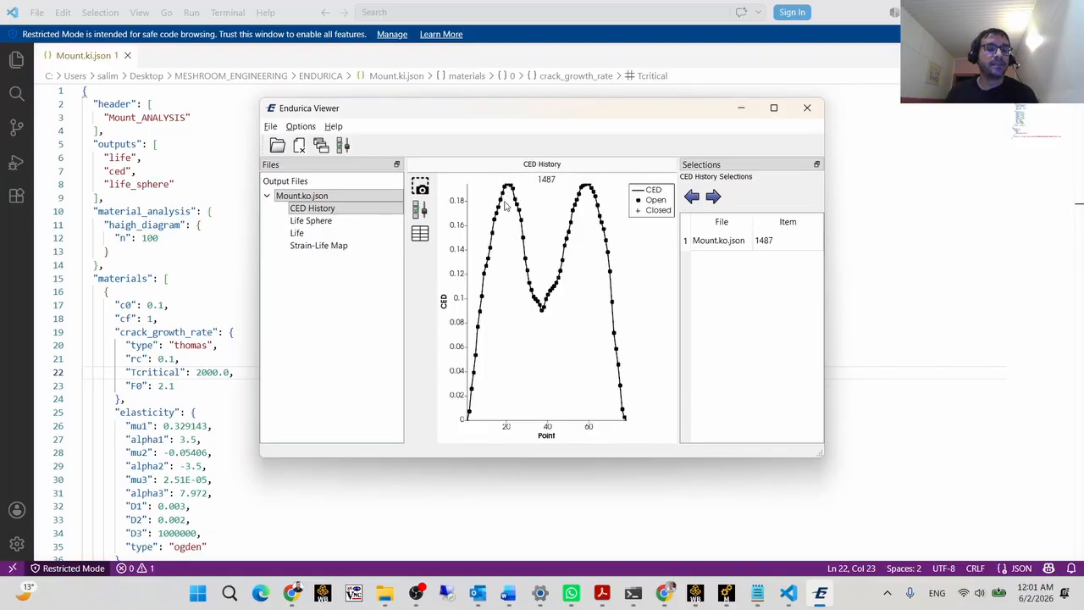
{"action": "left_click", "coordinate": [312, 220]}
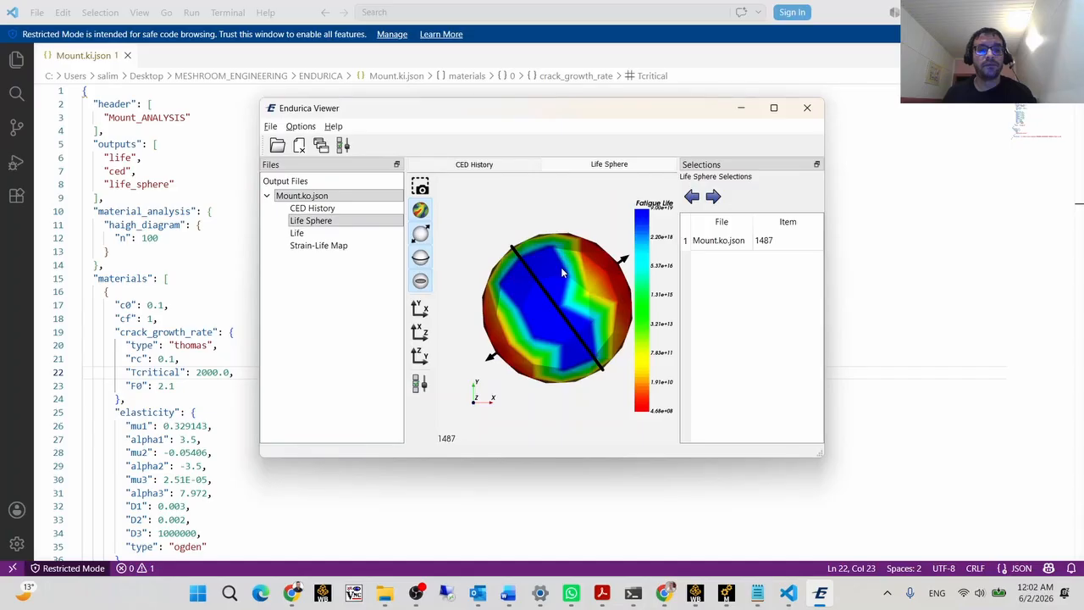
- Maximize the viewer window and examine the Life Sphere of item 1487 from several sides, including the short-life region and the plane arrows
{"action": "left_click_drag", "start_coordinate": [560, 267], "coordinate": [538, 293]}
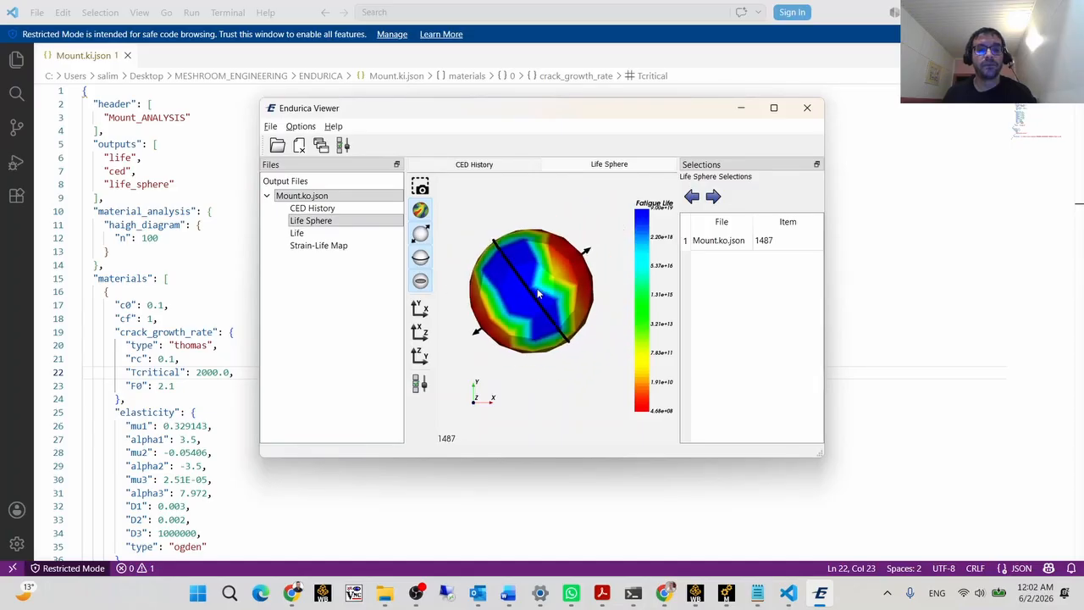
{"action": "middle_click_drag", "start_coordinate": [538, 293], "coordinate": [549, 268]}
{"action": "scroll", "coordinate": [535, 317], "scroll_direction": "up", "scroll_amount": 5}
{"action": "scroll", "coordinate": [543, 309], "scroll_direction": "down", "scroll_amount": 3}
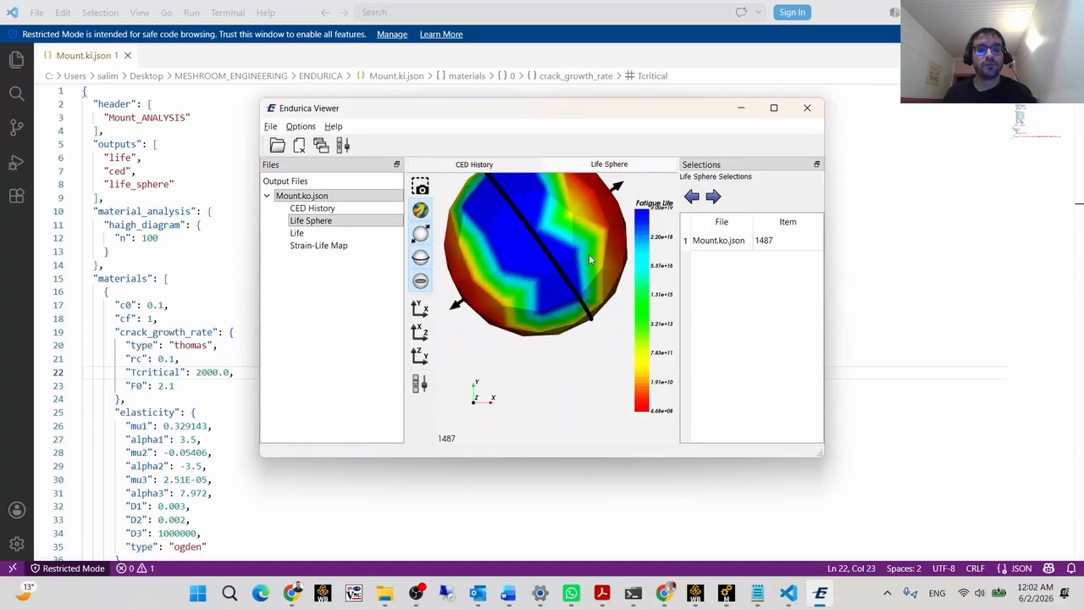
{"action": "left_click", "coordinate": [773, 107]}
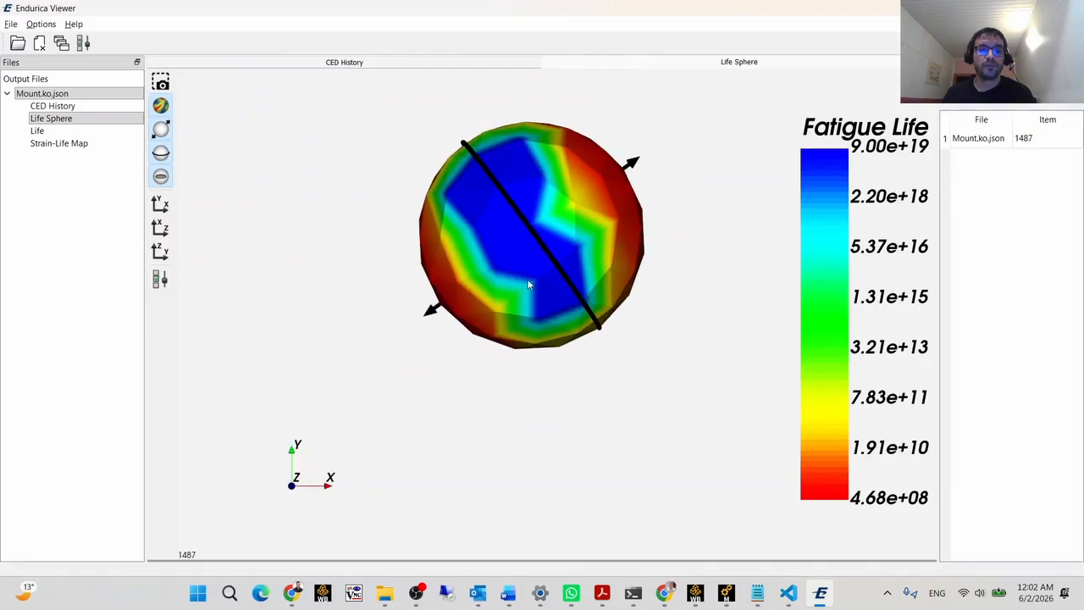
{"action": "middle_click_drag", "start_coordinate": [508, 278], "coordinate": [467, 316]}
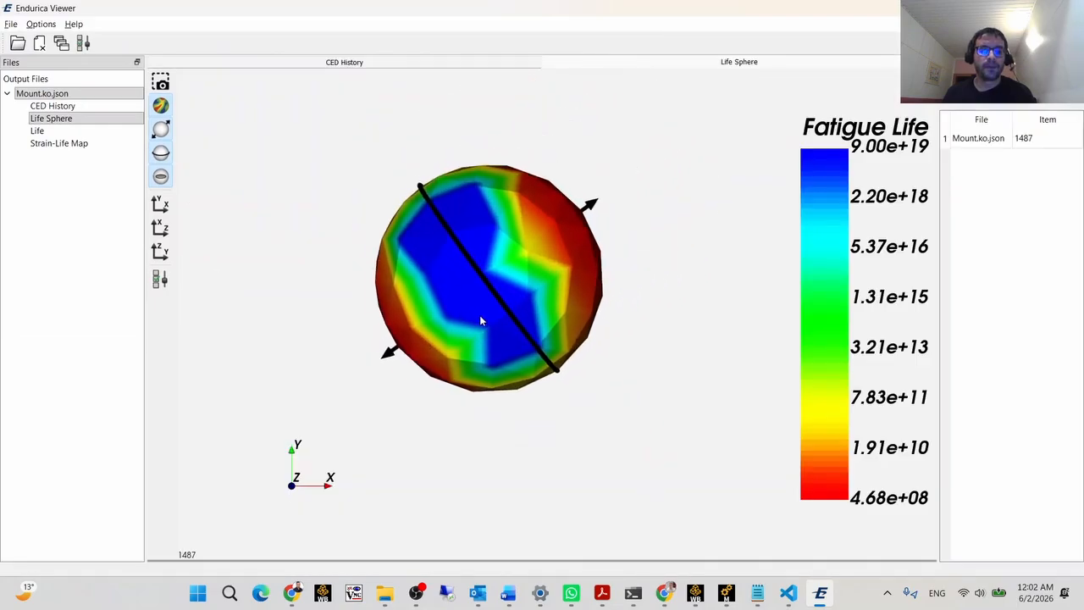
{"action": "scroll", "coordinate": [538, 267], "scroll_direction": "up", "scroll_amount": 2}
{"action": "left_click_drag", "start_coordinate": [533, 277], "coordinate": [738, 338]}
{"action": "scroll", "coordinate": [626, 296], "scroll_direction": "down", "scroll_amount": 2}
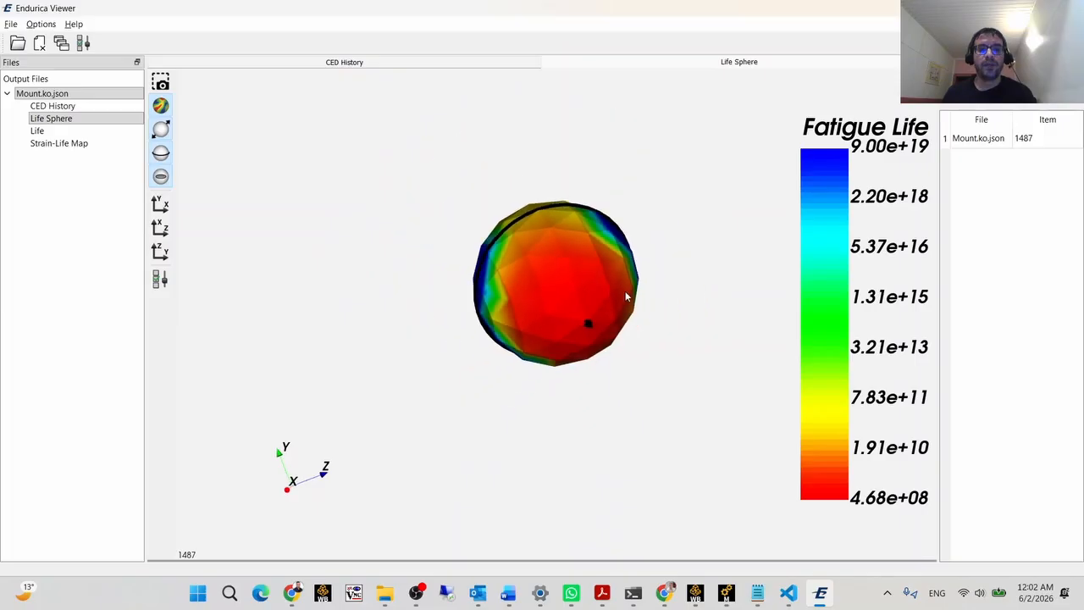
{"action": "left_click_drag", "start_coordinate": [625, 296], "coordinate": [515, 251]}
{"action": "scroll", "coordinate": [460, 305], "scroll_direction": "down", "scroll_amount": 3}
{"action": "scroll", "coordinate": [460, 295], "scroll_direction": "up", "scroll_amount": 5}
{"action": "left_click_drag", "start_coordinate": [460, 296], "coordinate": [505, 256]}
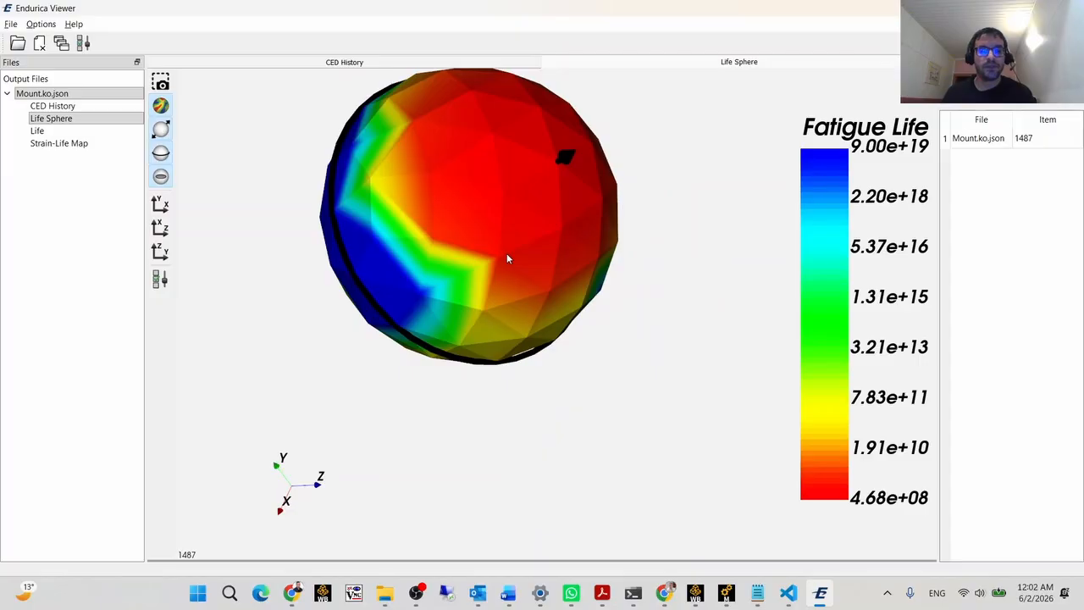
{"action": "left_click_drag", "start_coordinate": [383, 300], "coordinate": [488, 357]}
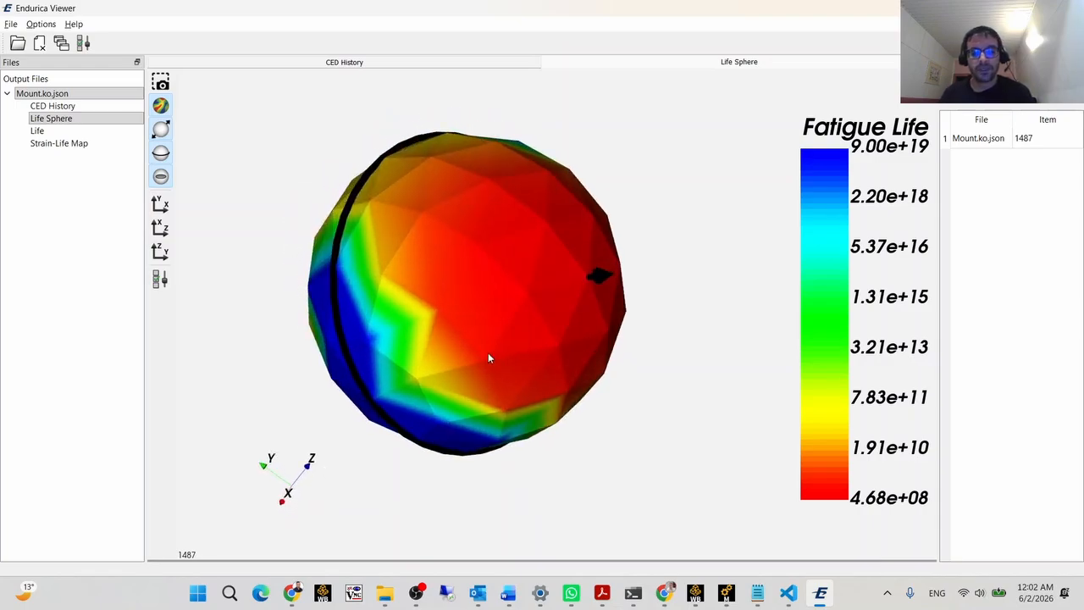
- Switch to Ansys Mechanical and cut the Fatigue Life plot with a new section plane through the mount's central hole and both bolt holes
{"action": "key", "text": "alt+Tab"}
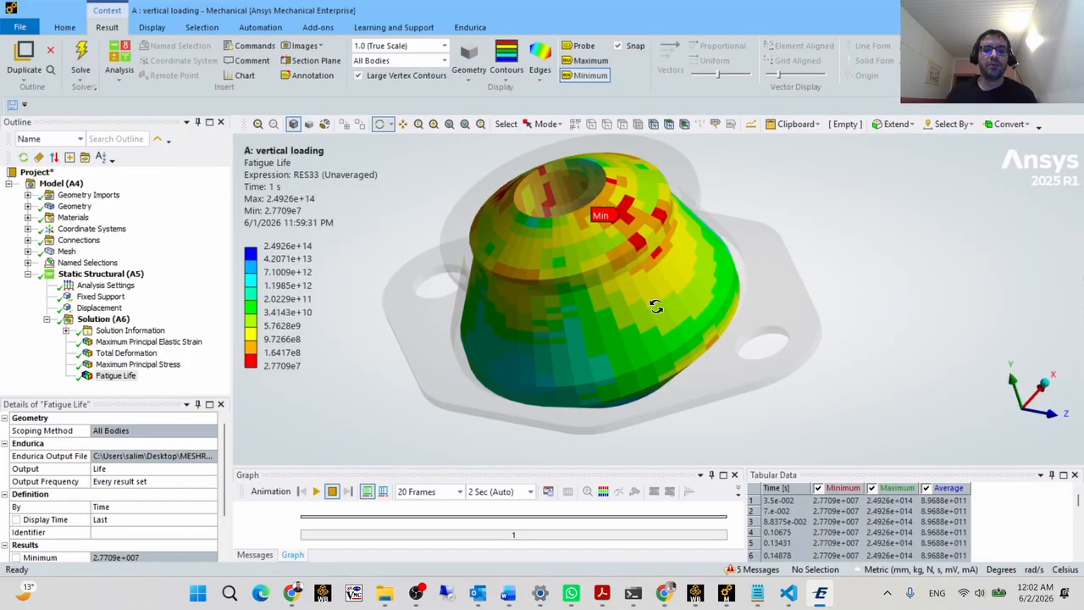
{"action": "left_click_drag", "start_coordinate": [590, 311], "coordinate": [709, 344]}
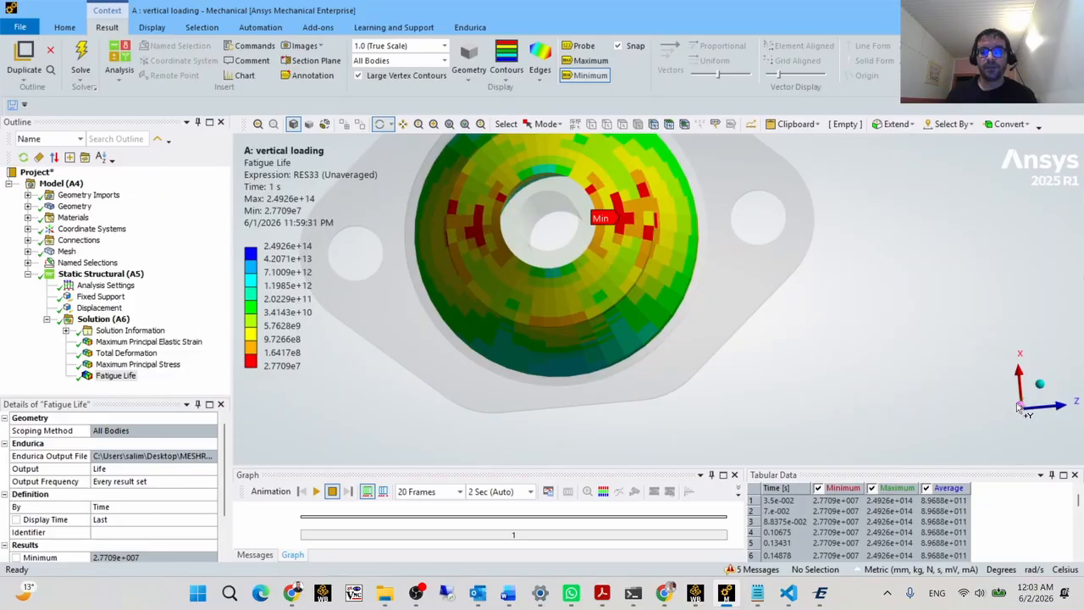
{"action": "left_click", "coordinate": [1019, 407]}
{"action": "middle_click_drag", "start_coordinate": [676, 285], "coordinate": [750, 325], "text": "ctrl"}
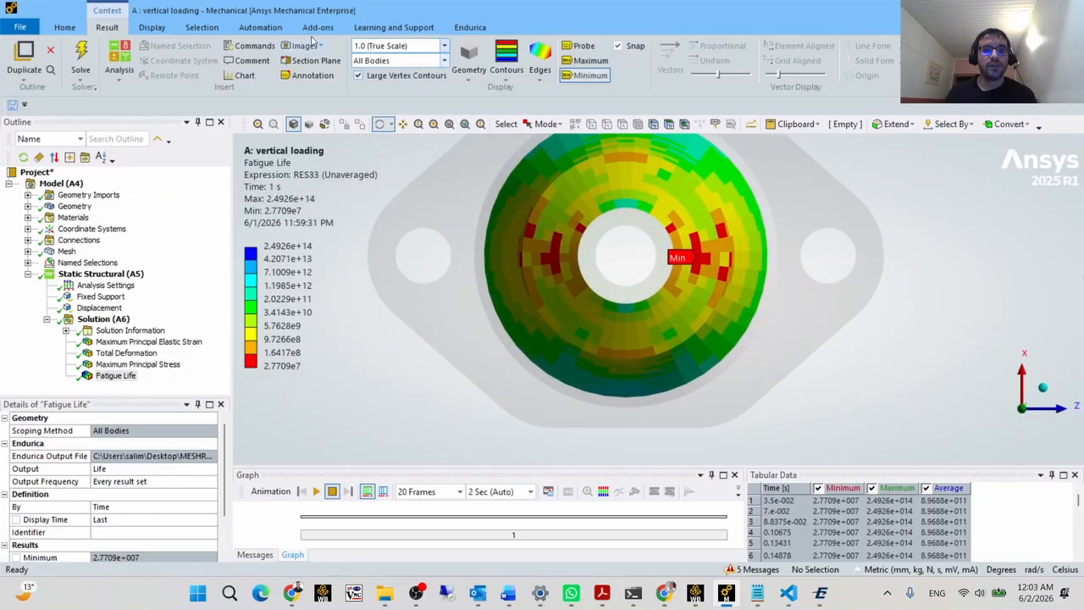
{"action": "left_click", "coordinate": [151, 27]}
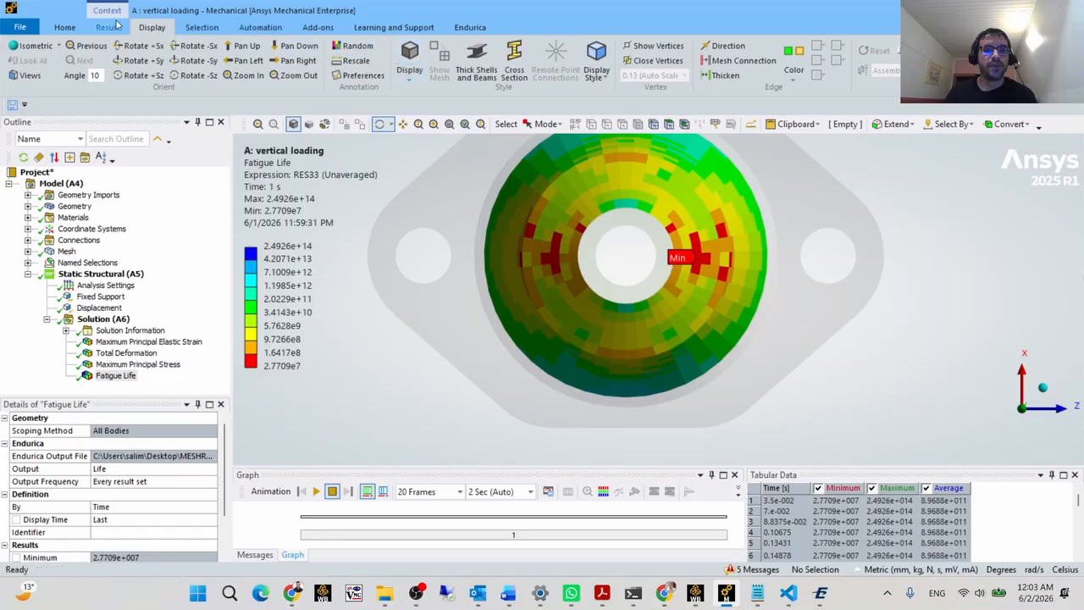
{"action": "left_click", "coordinate": [64, 27]}
{"action": "left_click", "coordinate": [498, 61]}
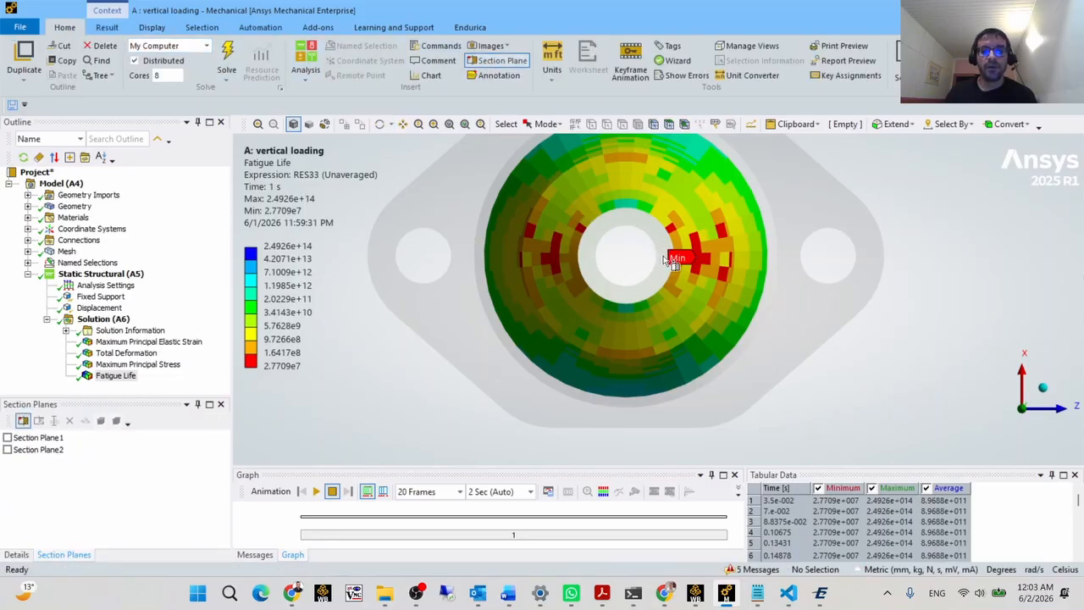
{"action": "left_click_drag", "start_coordinate": [648, 265], "coordinate": [852, 273]}
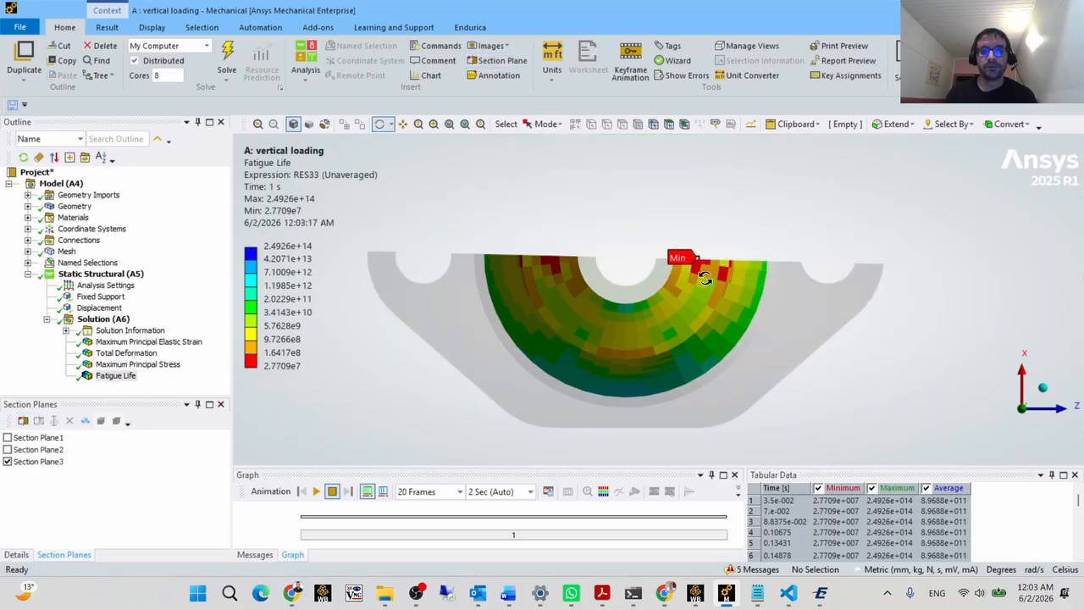
- Examine the fatigue life on the sectioned rubber face and around the minimum label near the upper edge
{"action": "middle_click_drag", "start_coordinate": [706, 275], "coordinate": [782, 340]}
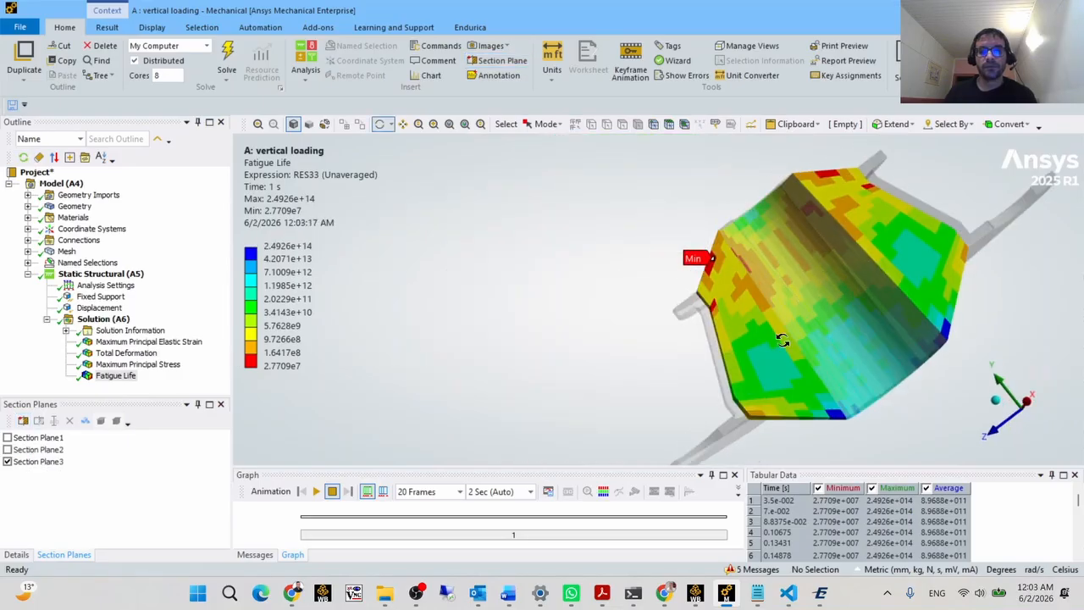
{"action": "left_click", "coordinate": [1029, 403]}
{"action": "scroll", "coordinate": [763, 297], "scroll_direction": "up", "scroll_amount": 4}
{"action": "middle_click_drag", "start_coordinate": [763, 297], "coordinate": [626, 276]}
{"action": "scroll", "coordinate": [612, 280], "scroll_direction": "down", "scroll_amount": 4}
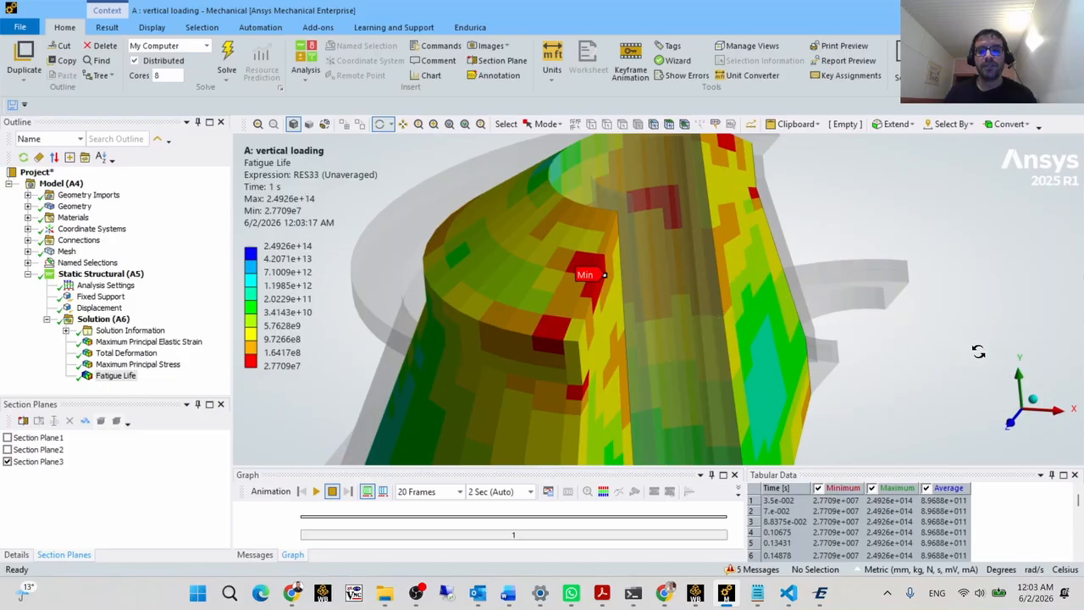
{"action": "scroll", "coordinate": [804, 325], "scroll_direction": "down", "scroll_amount": 3}
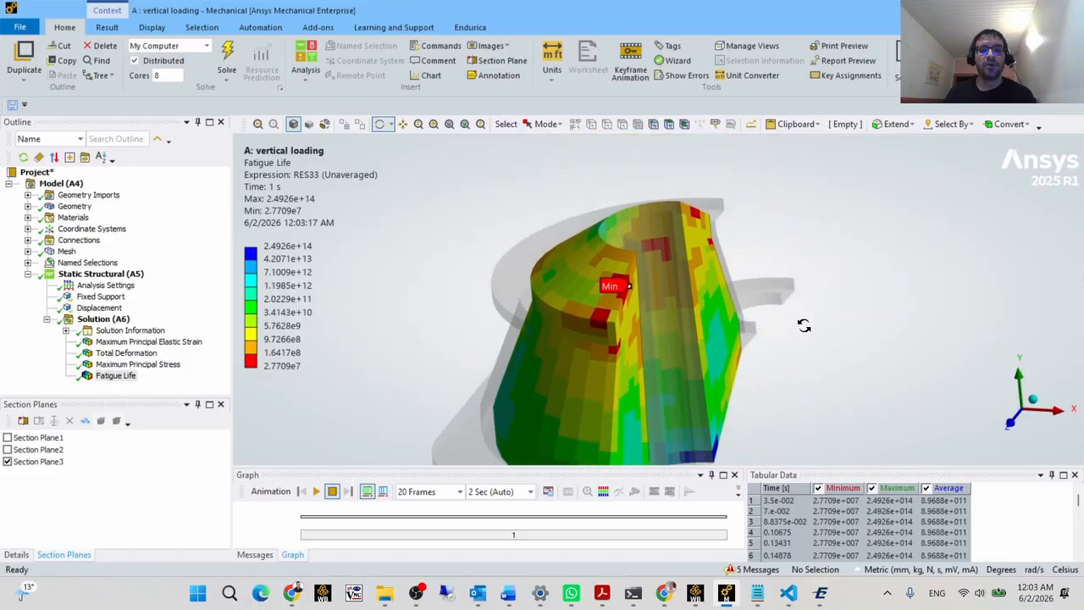
{"action": "left_click_drag", "start_coordinate": [702, 273], "coordinate": [678, 259]}
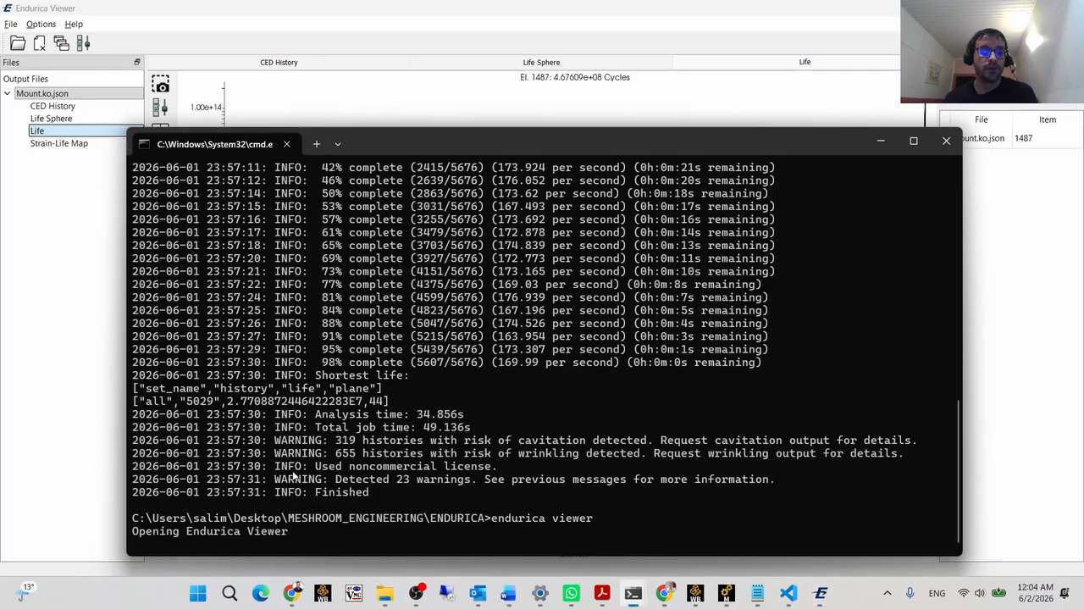
- Copy the shortest-life history number 5029 from the analysis output in the command prompt
{"action": "double_click", "coordinate": [200, 401]}
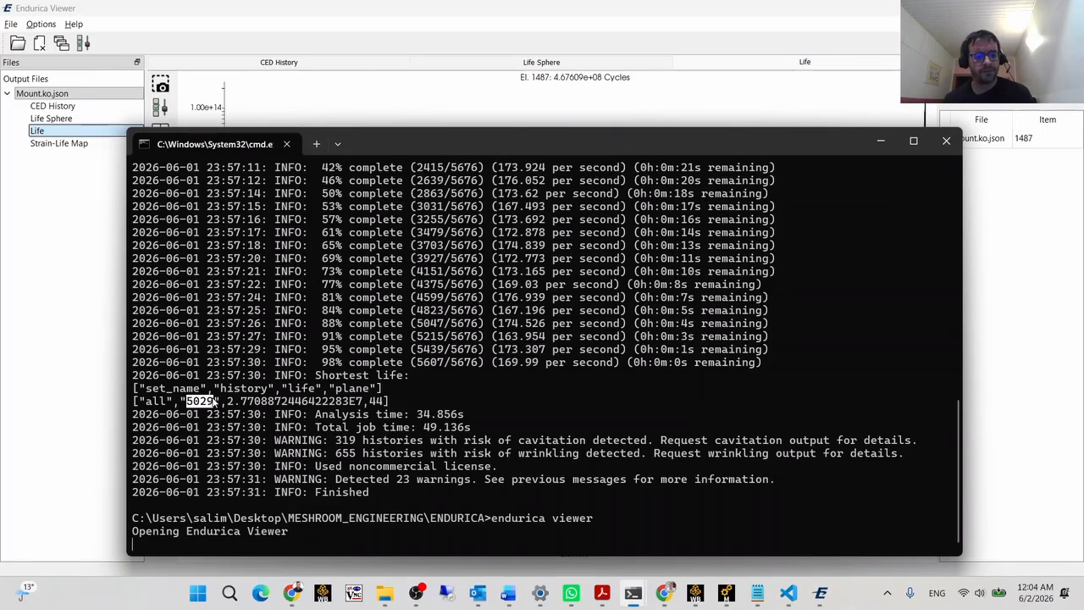
{"action": "key", "text": "ctrl+c"}
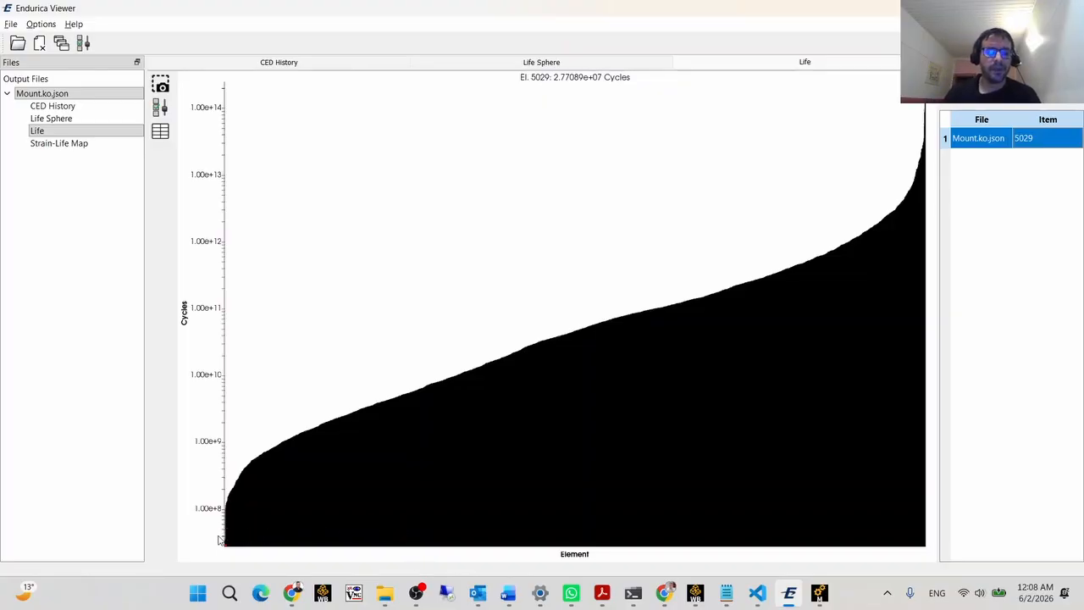
- Display the Strain-Life Map in Endurica Viewer and check the filled_nr material definition in Mount.ki.json against it
{"action": "left_click", "coordinate": [60, 145]}
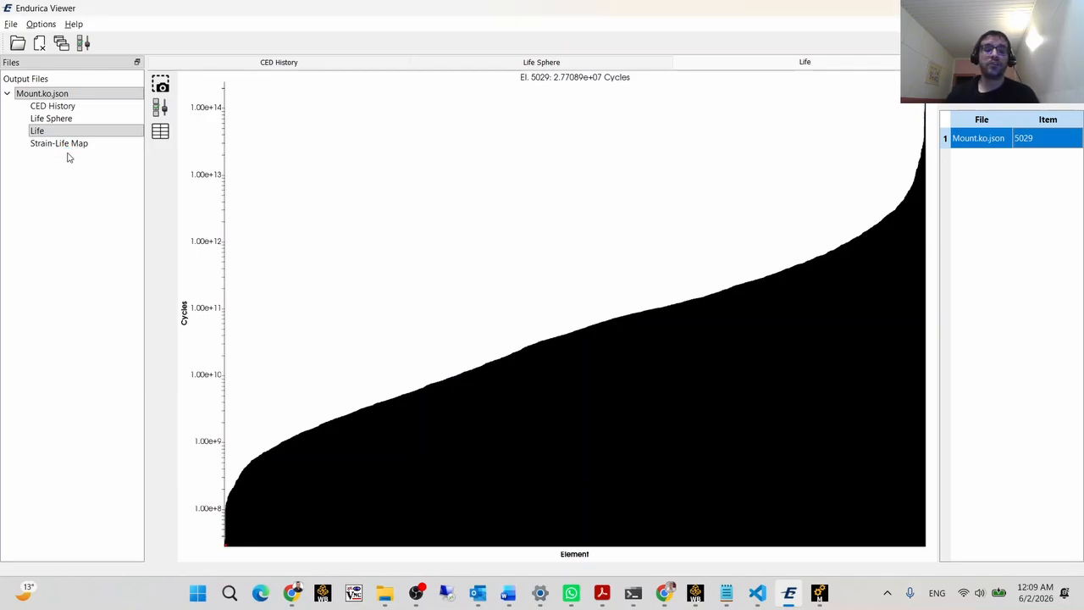
{"action": "left_click", "coordinate": [67, 149]}
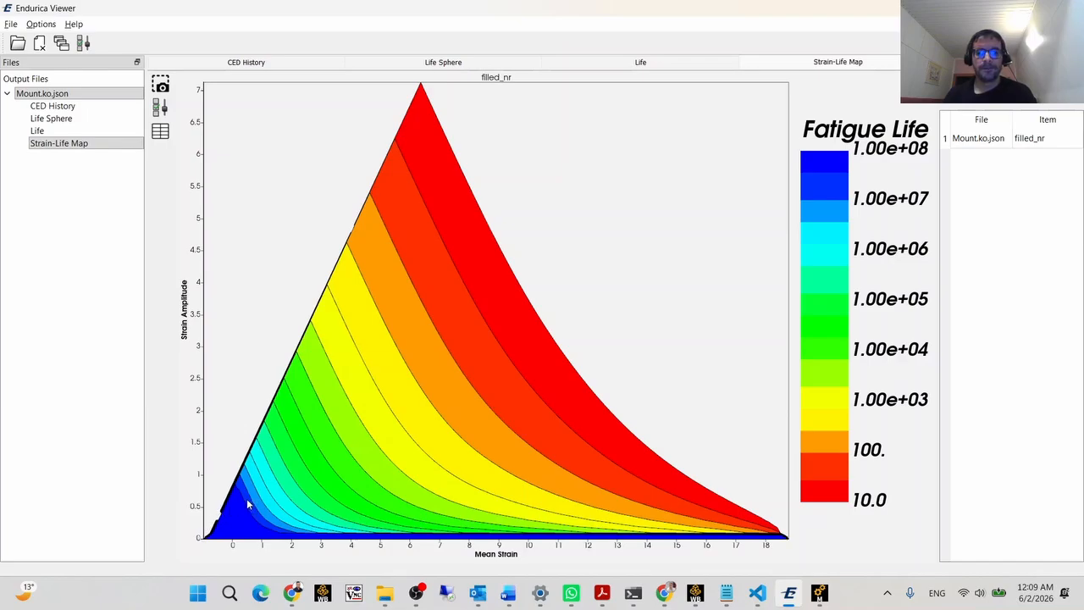
{"action": "key", "text": "alt+Tab"}
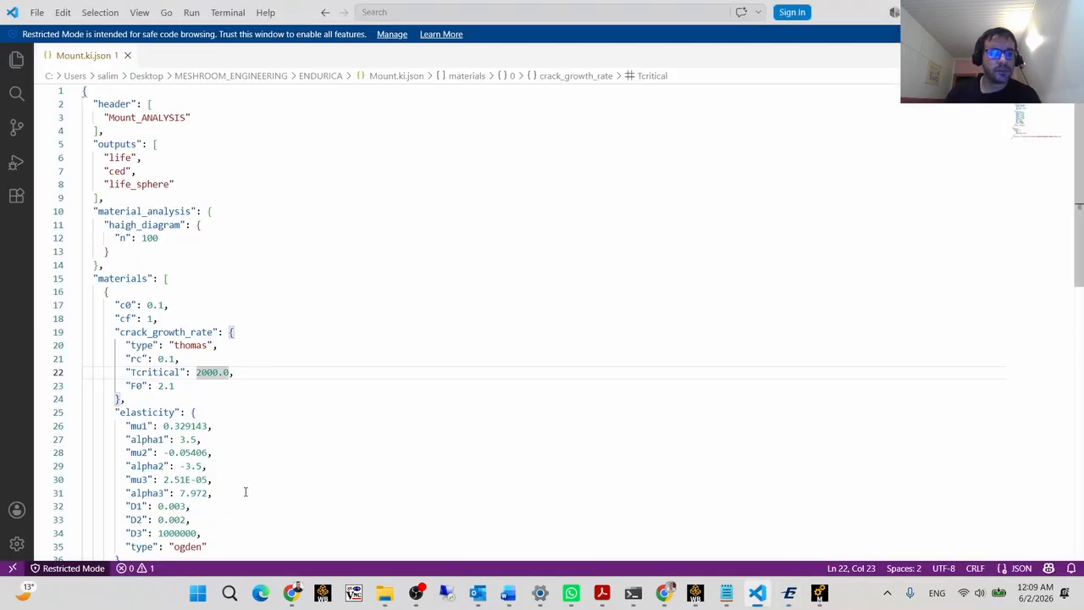
{"action": "scroll", "coordinate": [234, 477], "scroll_direction": "down", "scroll_amount": 4}
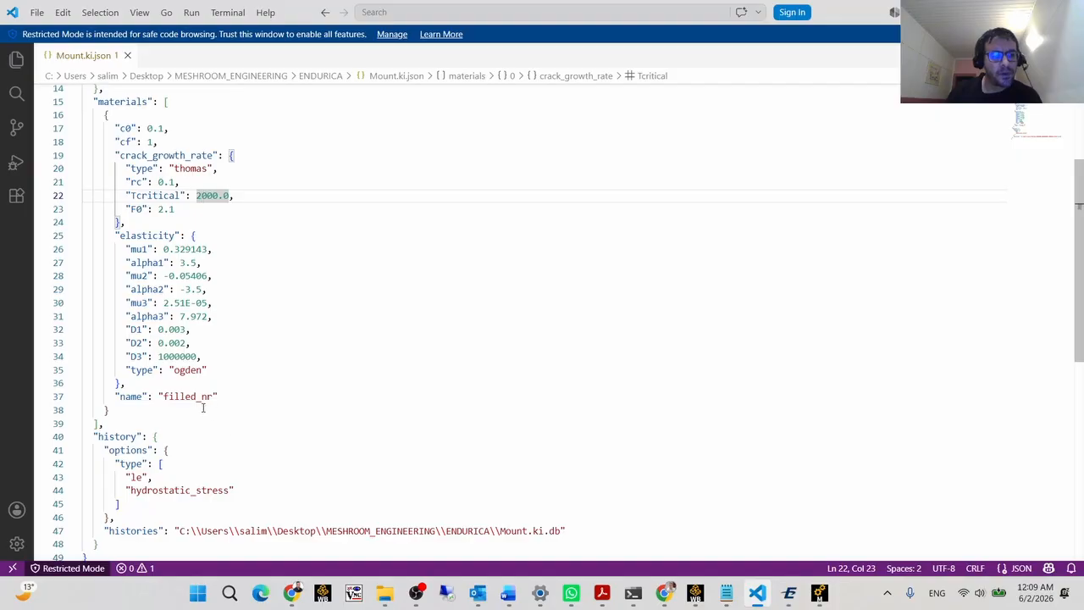
{"action": "key", "text": "alt+Tab"}
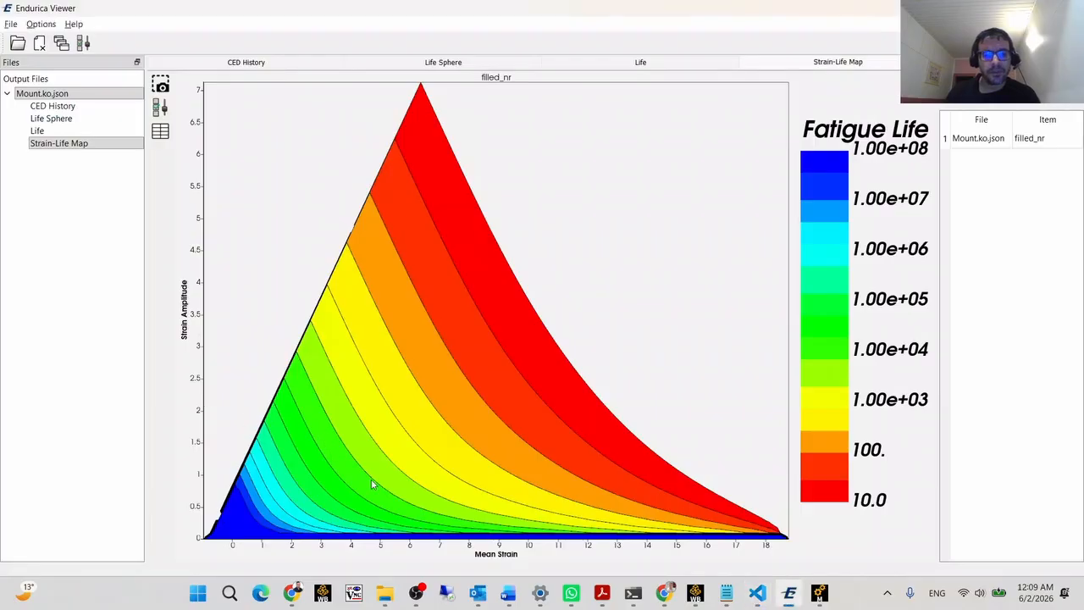